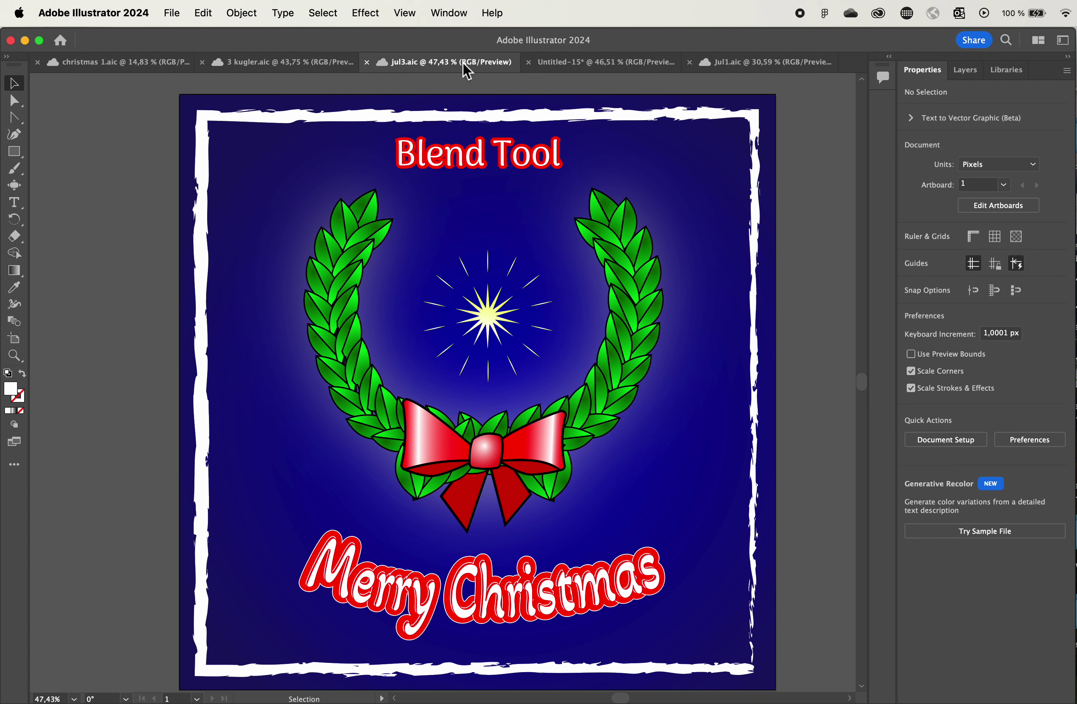
Step: Draw a tall, narrow ellipse about 75 by 221 px in Untitled-15 and fill it with green 009600
{"action": "left_click", "coordinate": [574, 65]}
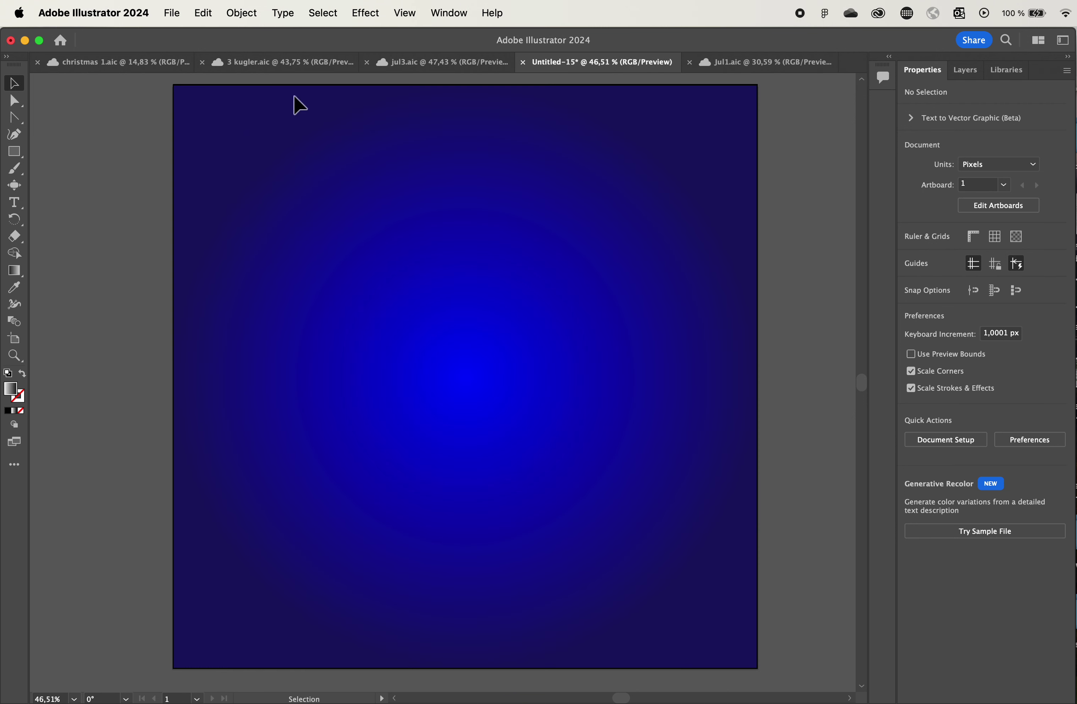
{"action": "left_click", "coordinate": [13, 153]}
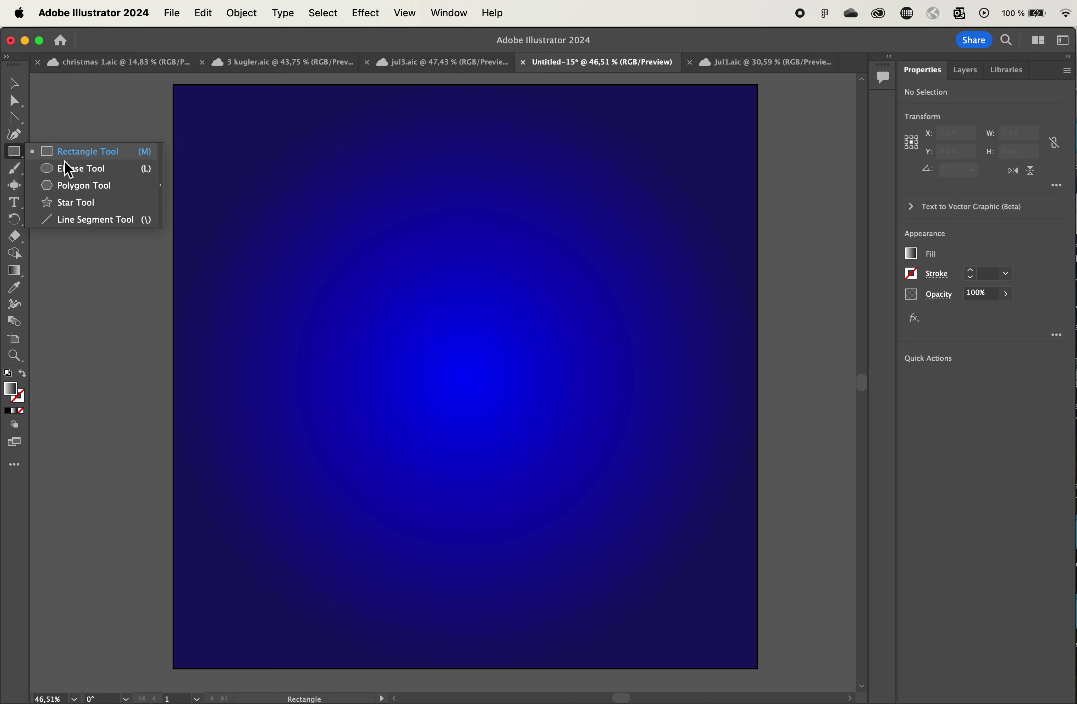
{"action": "left_click", "coordinate": [72, 169]}
{"action": "left_click_drag", "start_coordinate": [442, 236], "coordinate": [486, 365]}
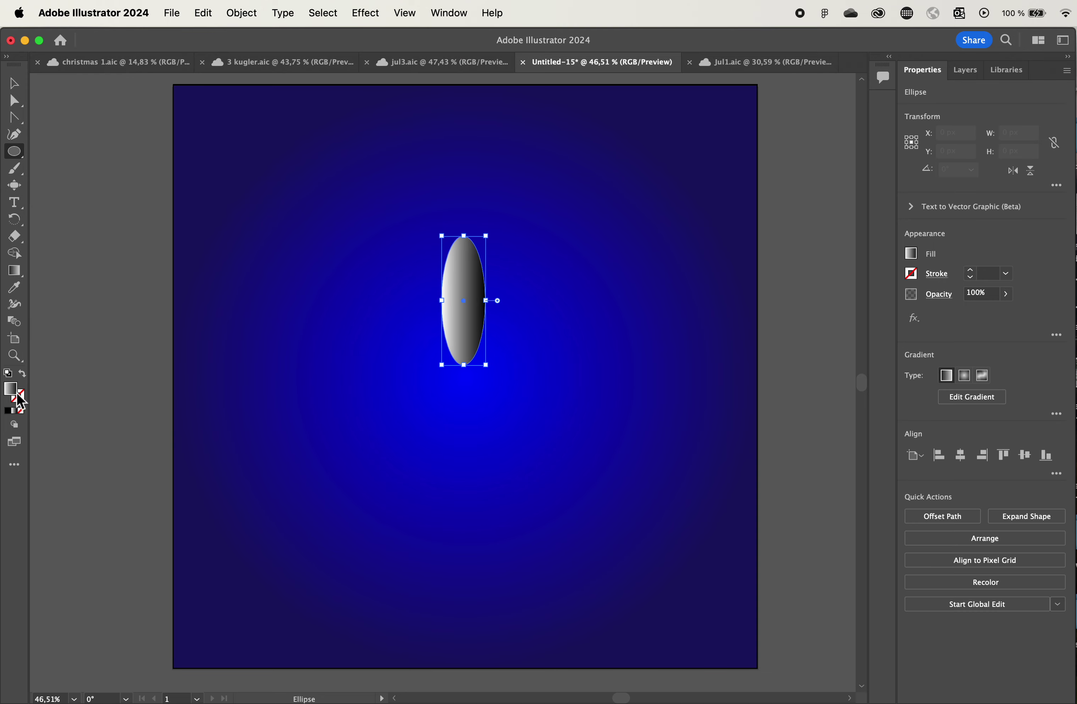
{"action": "left_click", "coordinate": [7, 411]}
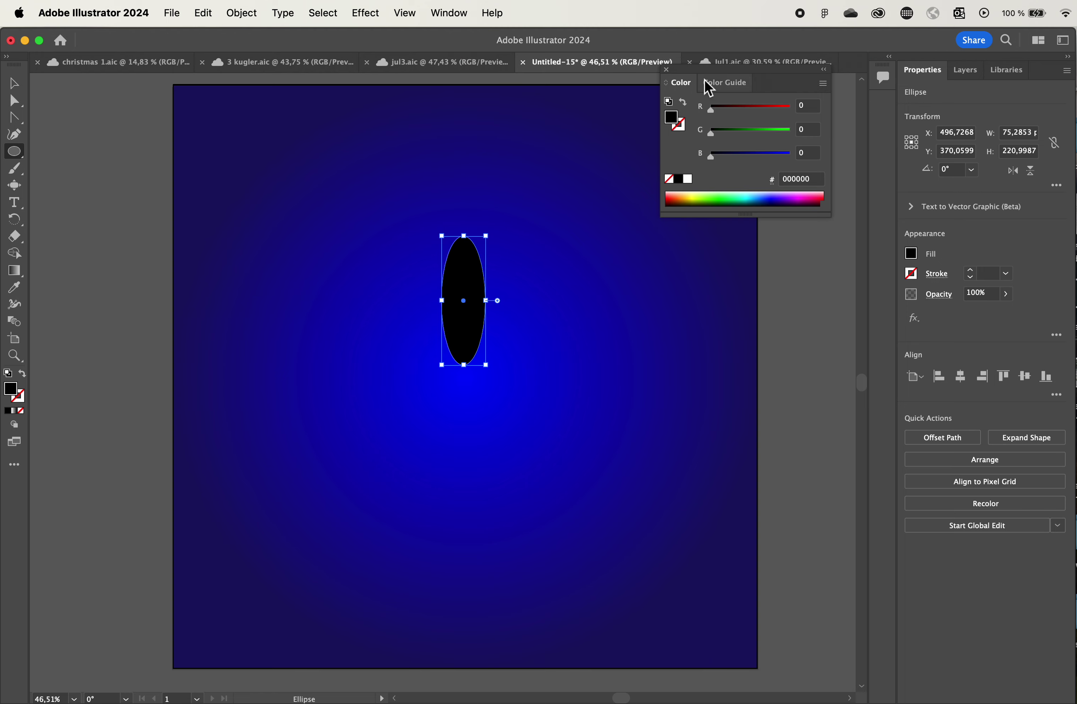
{"action": "left_click_drag", "start_coordinate": [718, 134], "coordinate": [759, 134]}
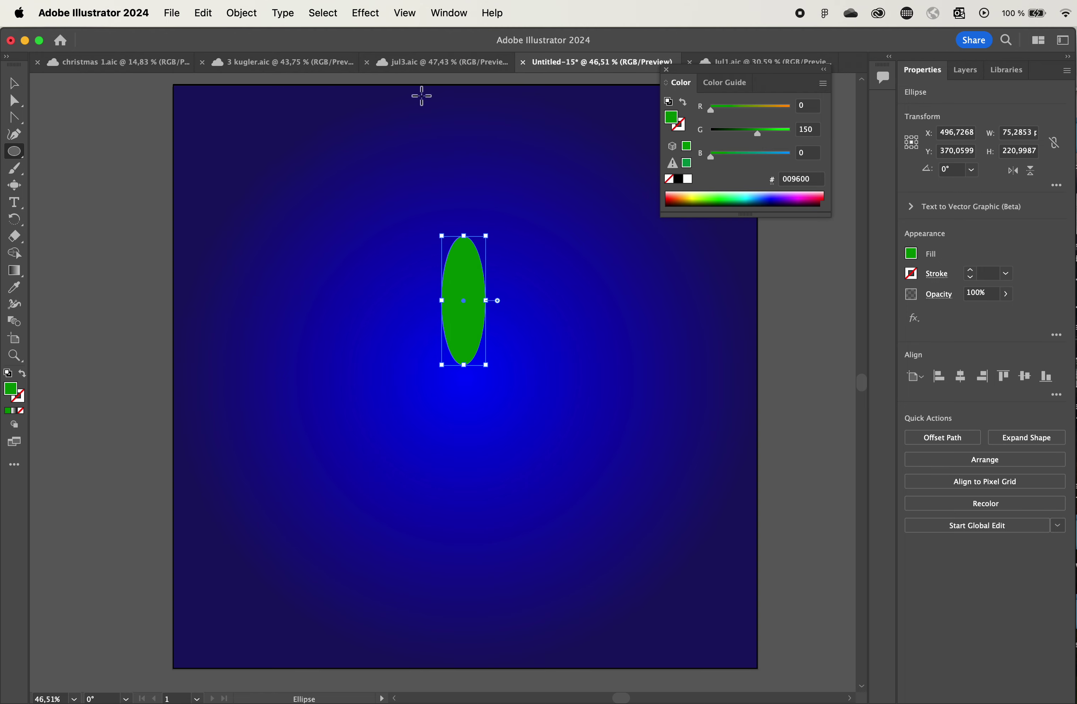
Step: Convert the ellipse's top and bottom anchor points to corners with the Anchor Point Tool to form a leaf
{"action": "left_click", "coordinate": [14, 118]}
{"action": "left_click", "coordinate": [14, 120]}
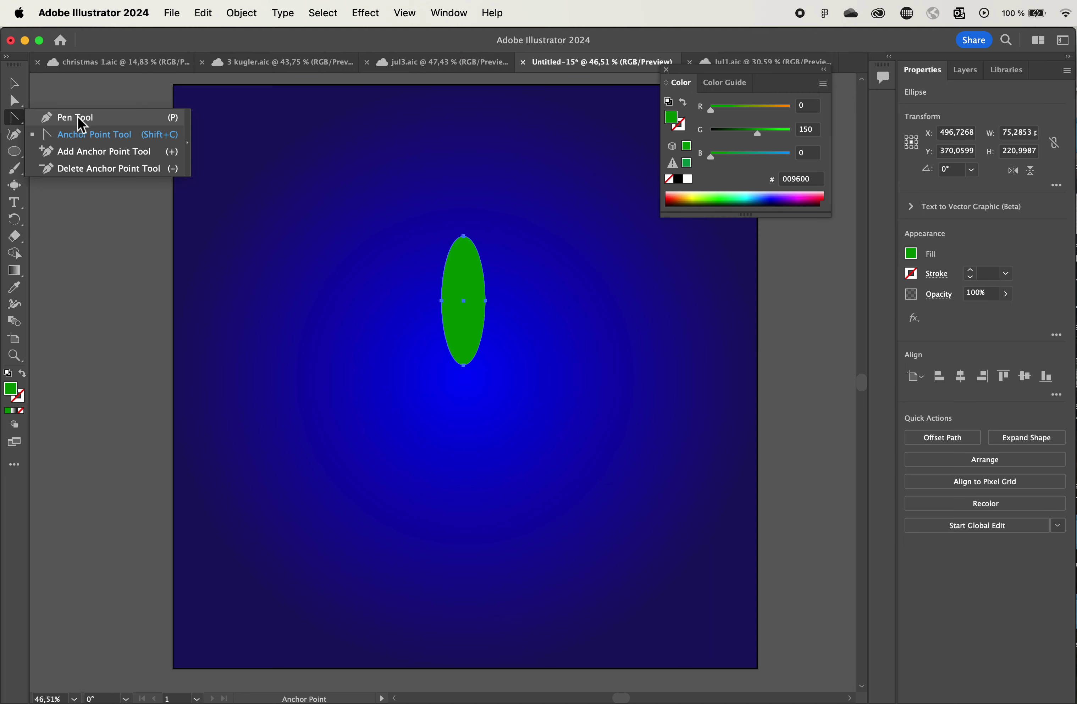
{"action": "left_click", "coordinate": [77, 134]}
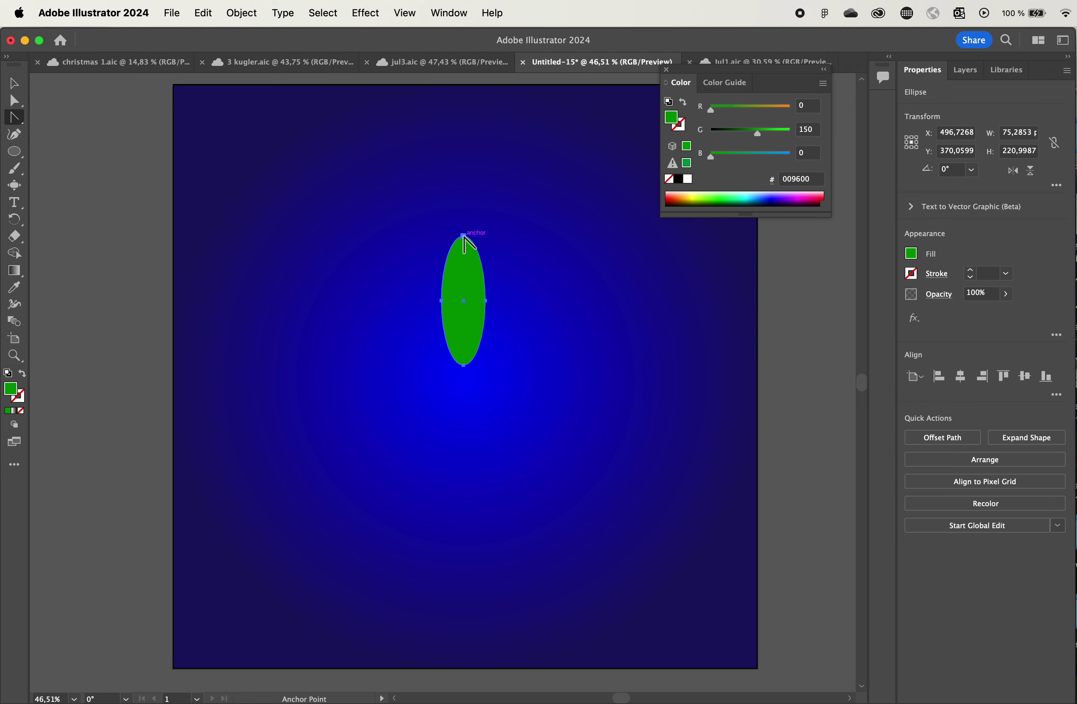
{"action": "left_click", "coordinate": [463, 236]}
{"action": "left_click", "coordinate": [464, 366]}
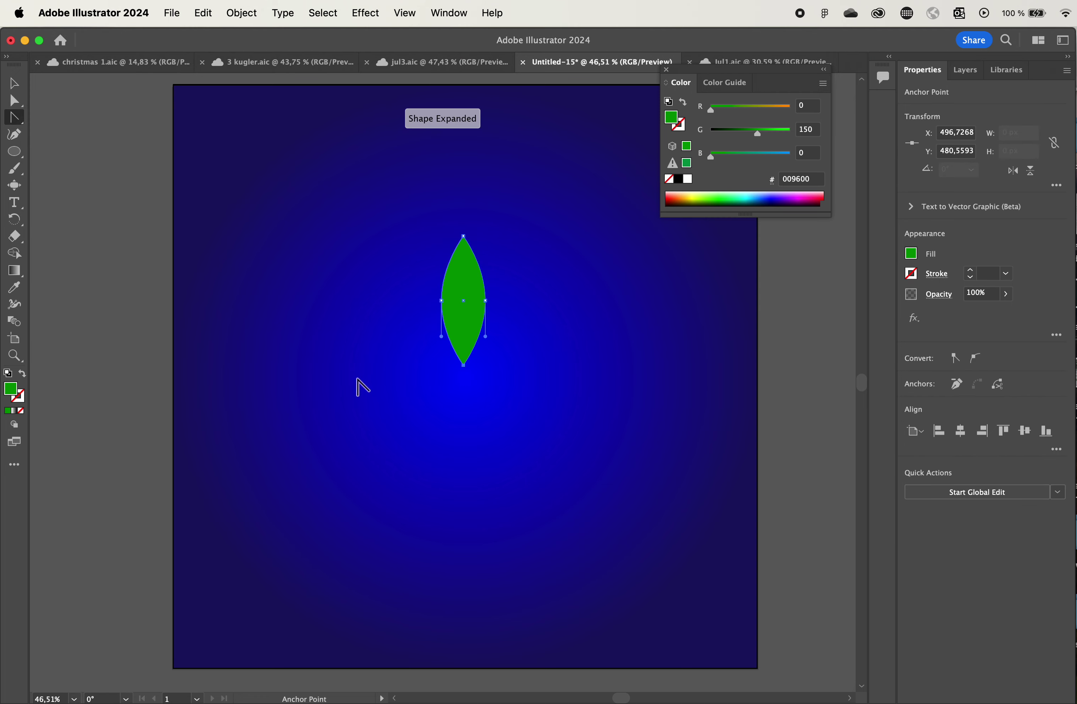
{"action": "scroll", "coordinate": [357, 380], "scroll_direction": "up", "scroll_amount": 3}
{"action": "scroll", "coordinate": [362, 387], "scroll_direction": "up", "scroll_amount": 3}
{"action": "scroll", "coordinate": [361, 386], "scroll_direction": "right", "scroll_amount": 3}
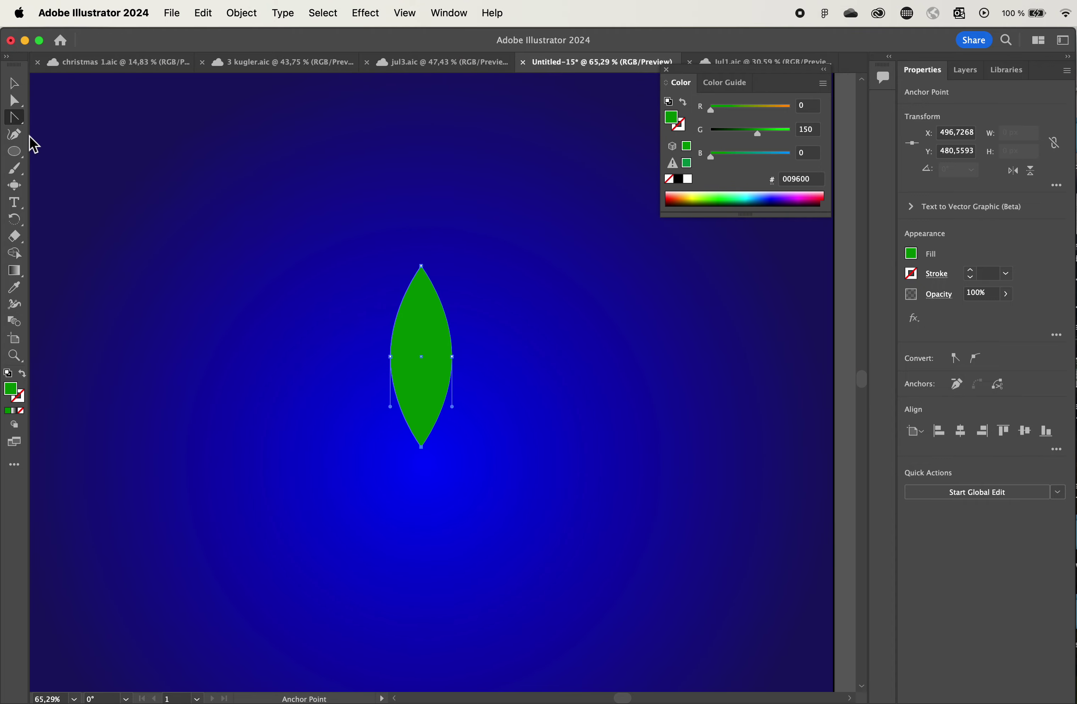
Step: Fill the leaf with a gradient running from dark green 007F04 to bright green 00F900
{"action": "left_click", "coordinate": [16, 87]}
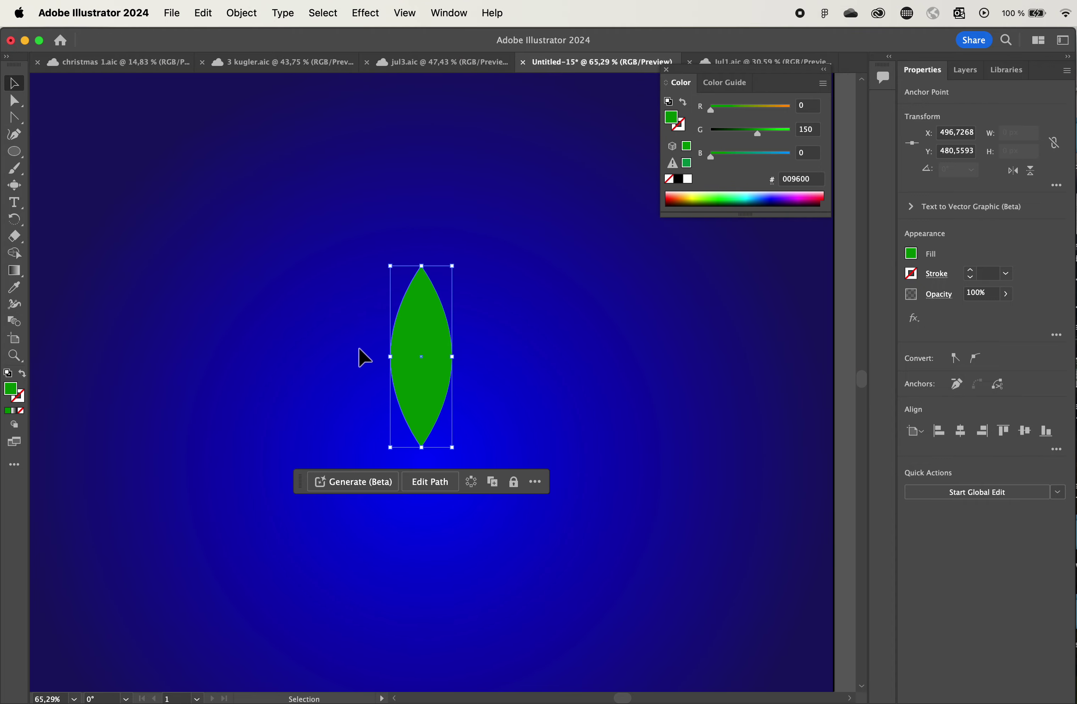
{"action": "left_click", "coordinate": [18, 414]}
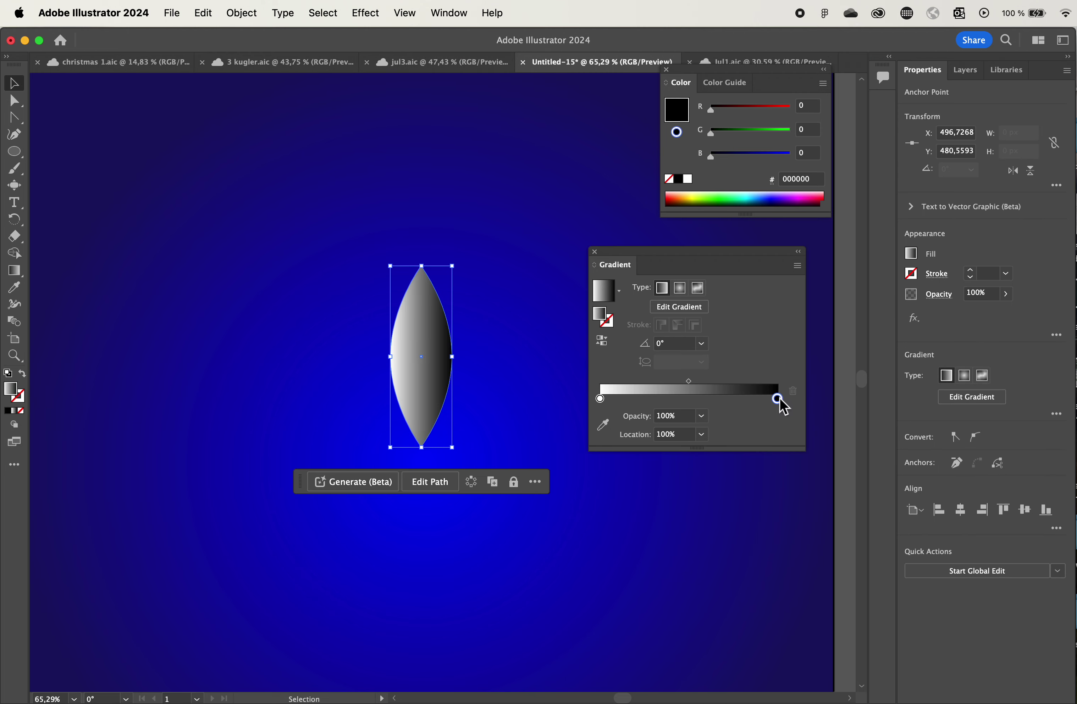
{"action": "double_click", "coordinate": [780, 401]}
{"action": "left_click_drag", "start_coordinate": [661, 480], "coordinate": [734, 475]}
{"action": "left_click", "coordinate": [600, 399]}
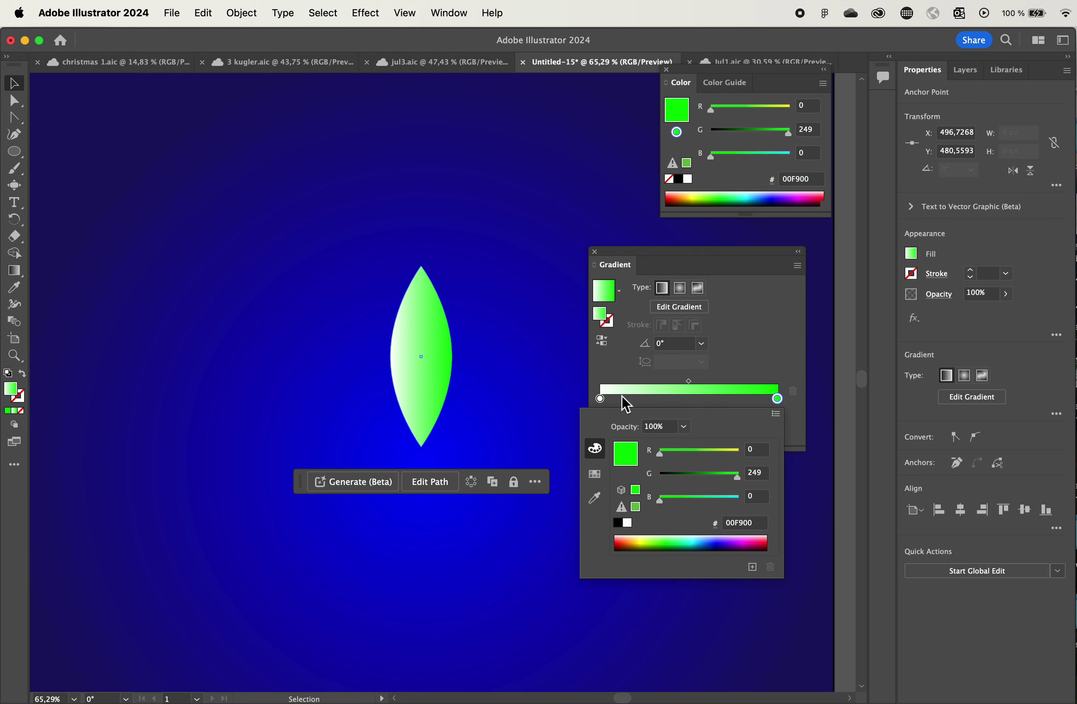
{"action": "double_click", "coordinate": [601, 399]}
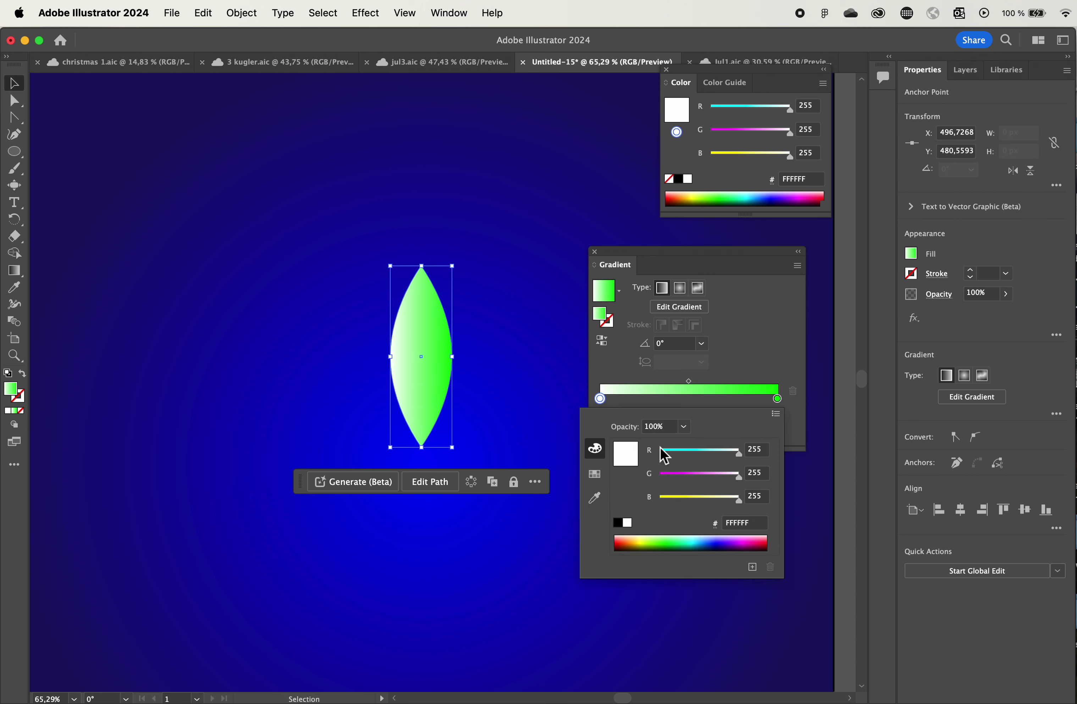
{"action": "left_click", "coordinate": [668, 550]}
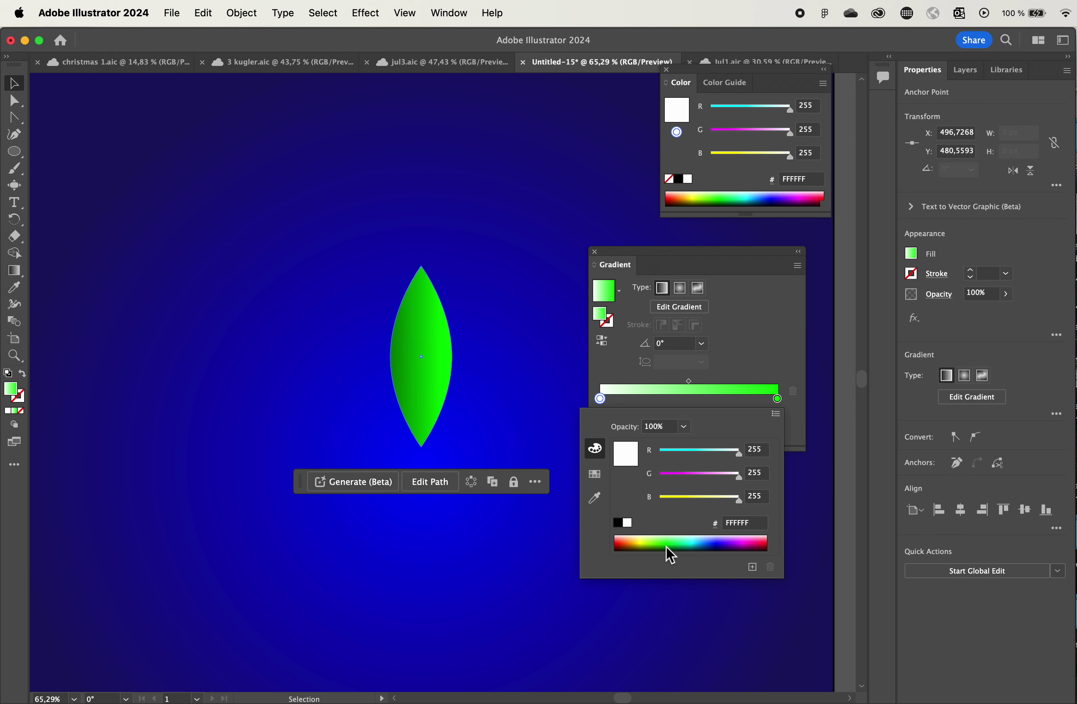
{"action": "key", "text": "Escape"}
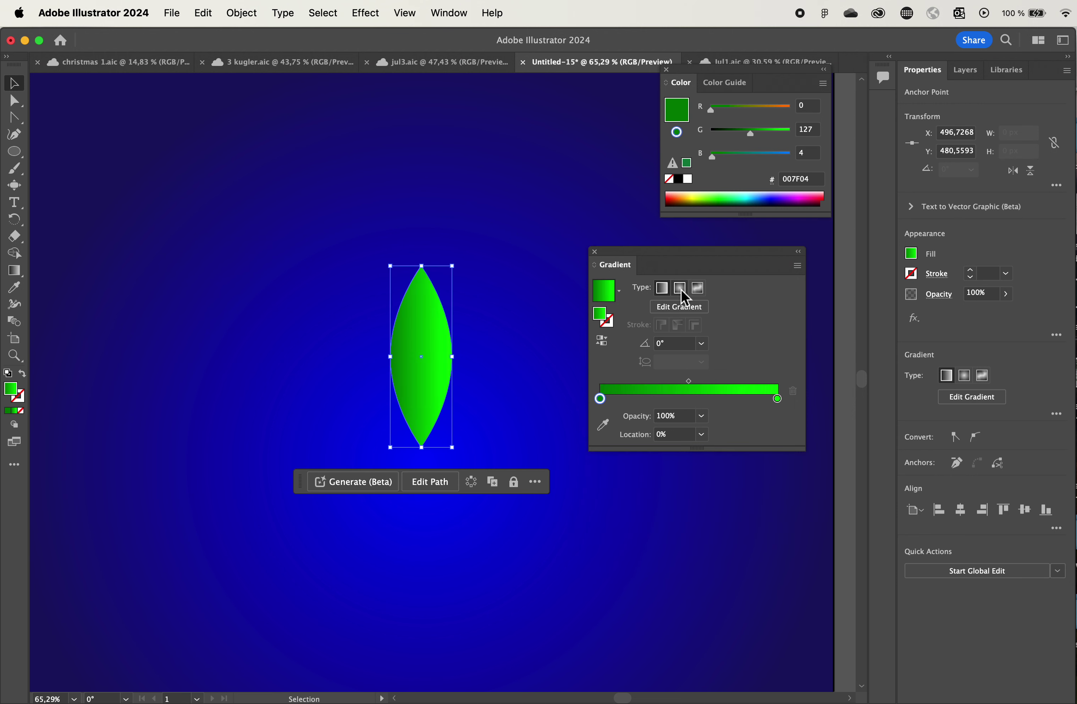
Step: Make the leaf's gradient radial and redraw it downward so the dark green starts near the upper tip
{"action": "left_click", "coordinate": [680, 288]}
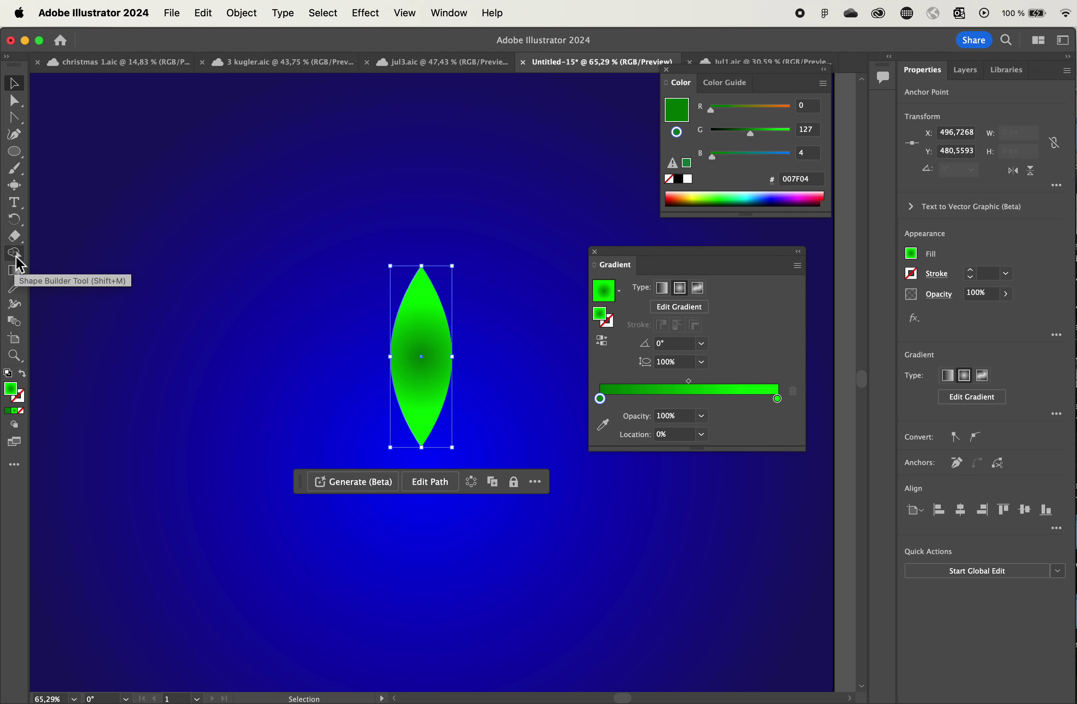
{"action": "left_click", "coordinate": [15, 271]}
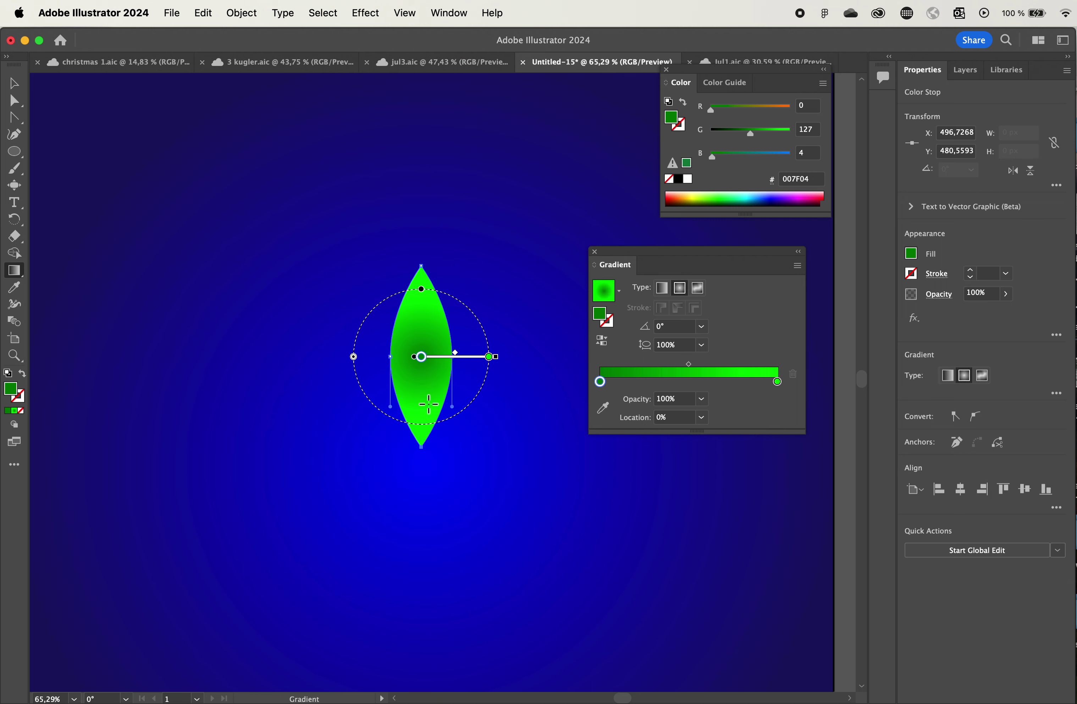
{"action": "left_click_drag", "start_coordinate": [425, 418], "coordinate": [420, 355]}
{"action": "left_click_drag", "start_coordinate": [418, 293], "coordinate": [424, 396]}
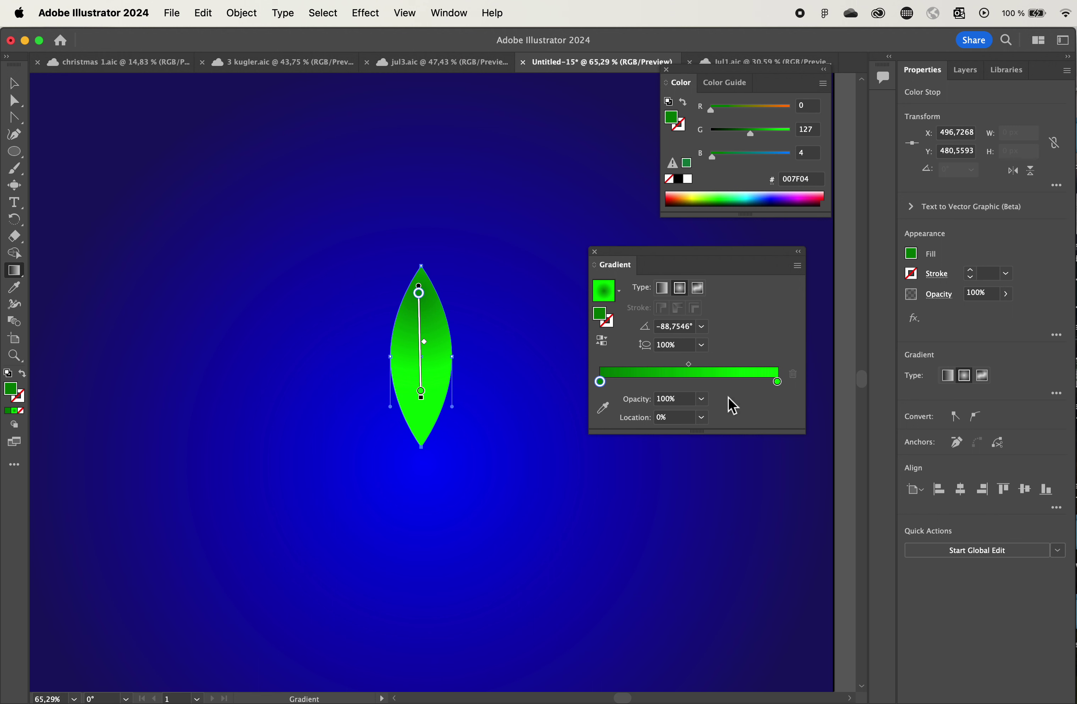
Step: Darken the gradient's start colour to 005404 and redraw the gradient vertically from the leaf's upper tip downward
{"action": "double_click", "coordinate": [601, 384]}
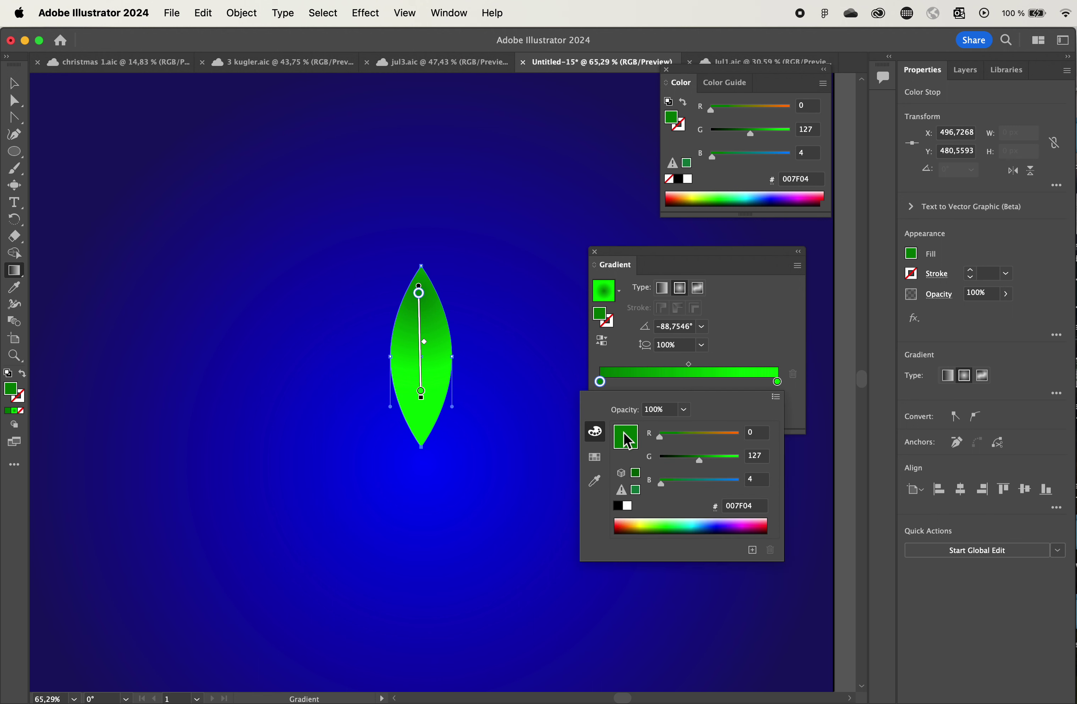
{"action": "left_click_drag", "start_coordinate": [699, 462], "coordinate": [687, 462]}
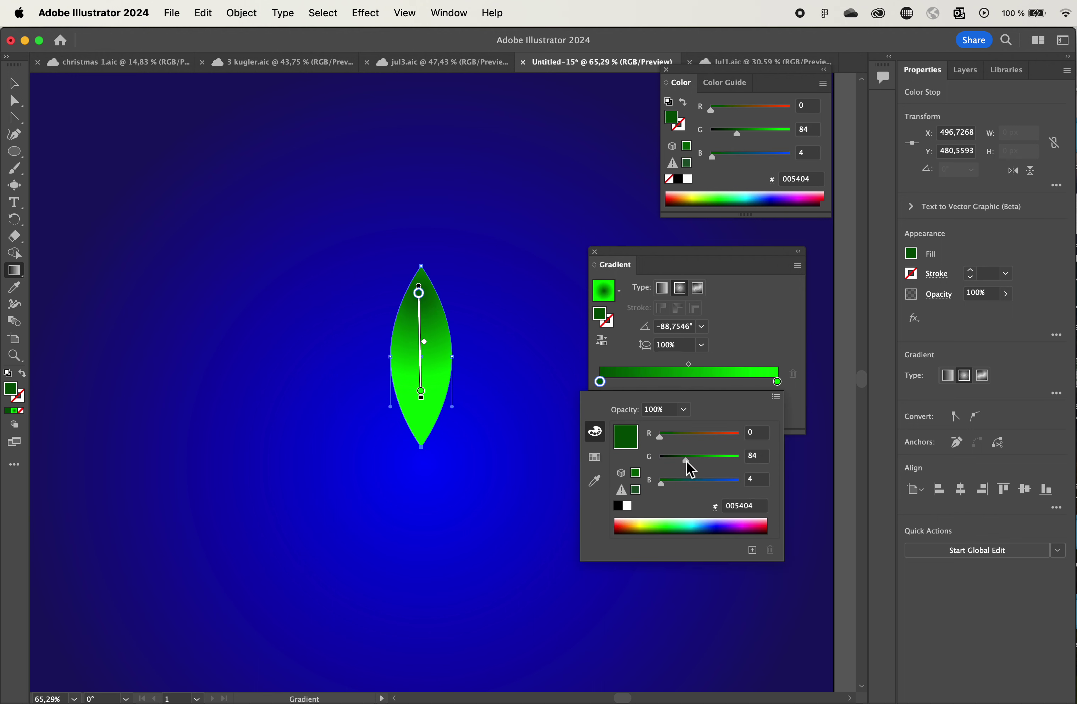
{"action": "left_click", "coordinate": [236, 194]}
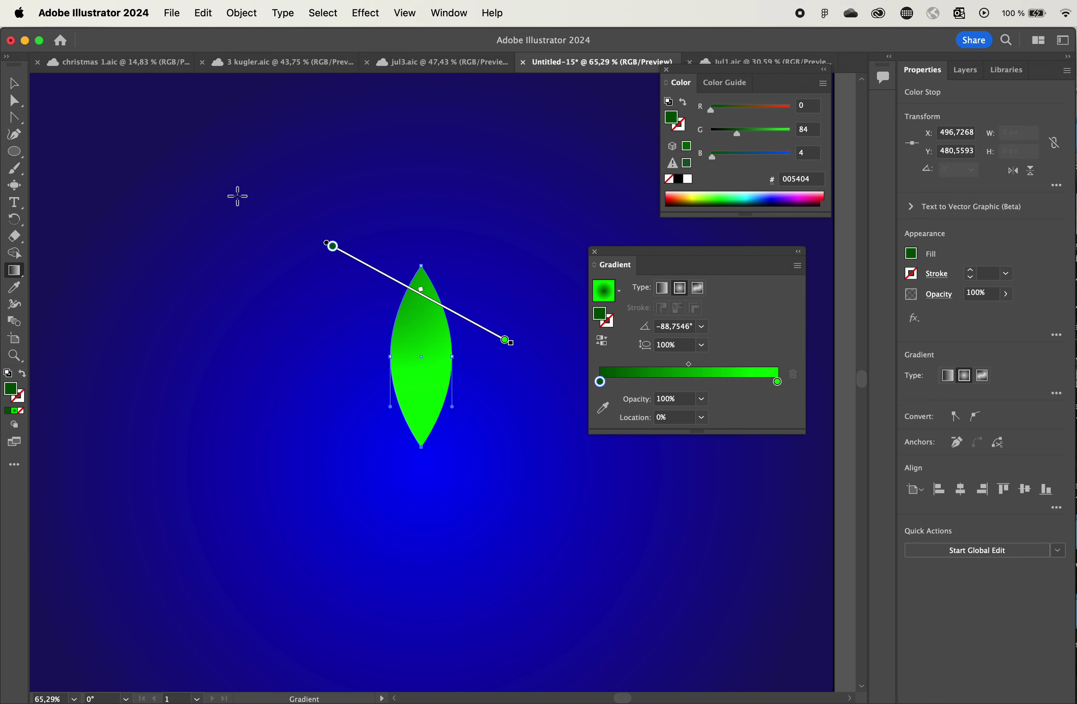
{"action": "mouse_move", "coordinate": [414, 286]}
{"action": "left_click_drag", "start_coordinate": [421, 279], "coordinate": [420, 407]}
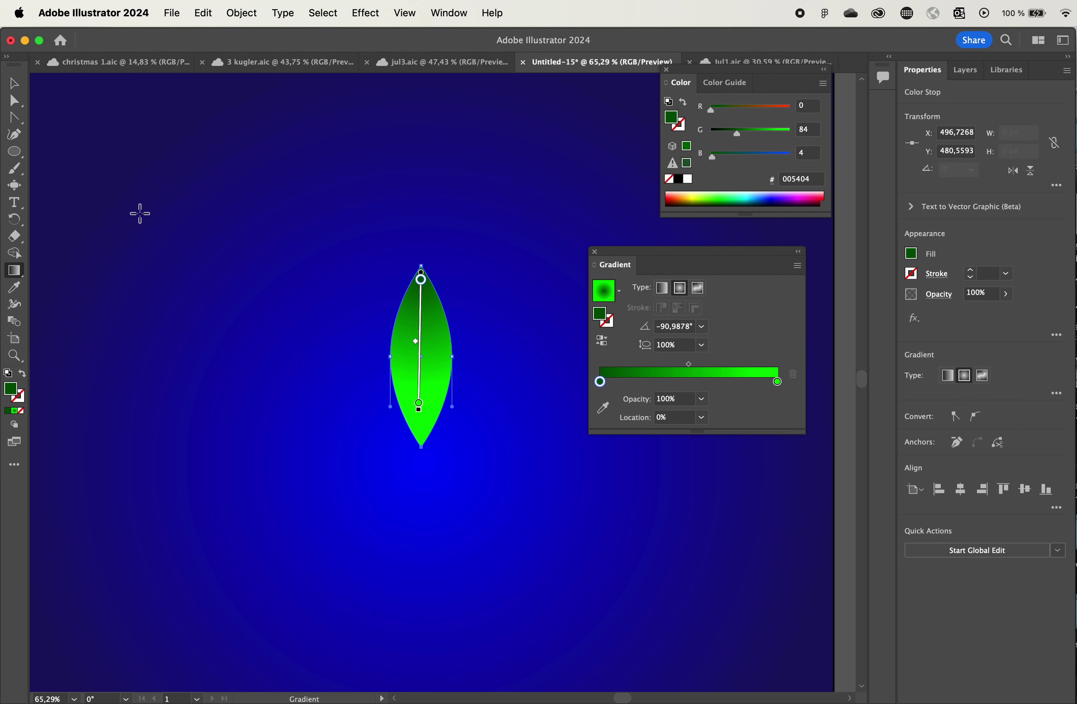
{"action": "left_click", "coordinate": [14, 84]}
{"action": "left_click", "coordinate": [356, 296]}
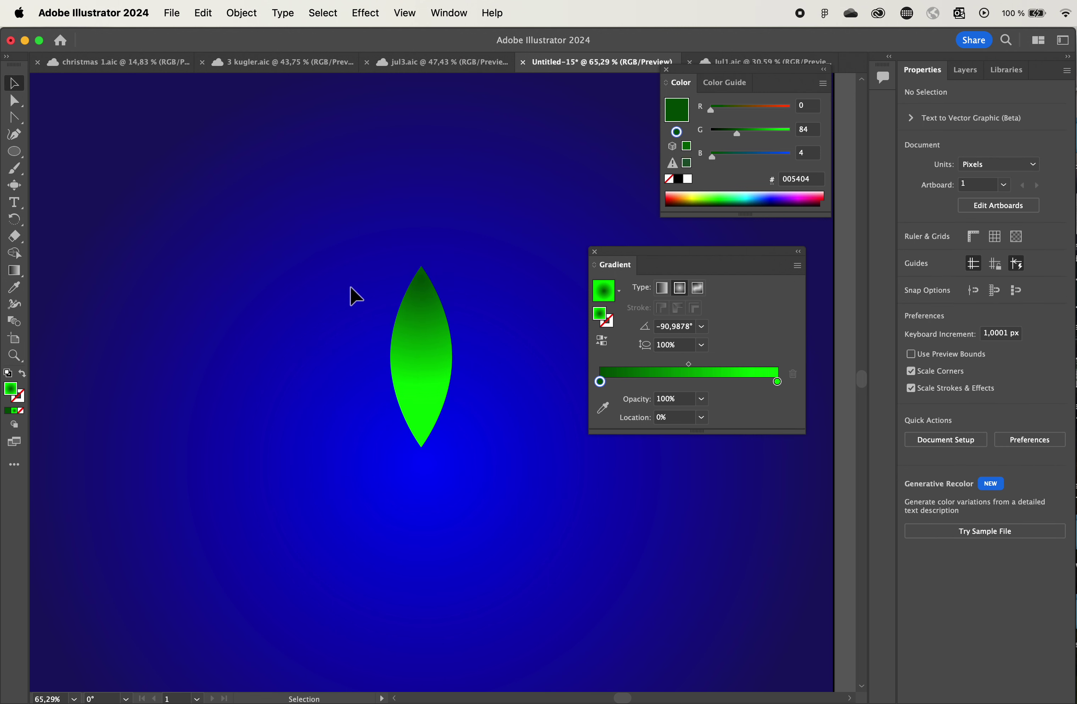
{"action": "left_click", "coordinate": [595, 252]}
Step: Duplicate the leaf slightly to its right and tilt the copy about 22° clockwise
{"action": "left_click", "coordinate": [440, 349]}
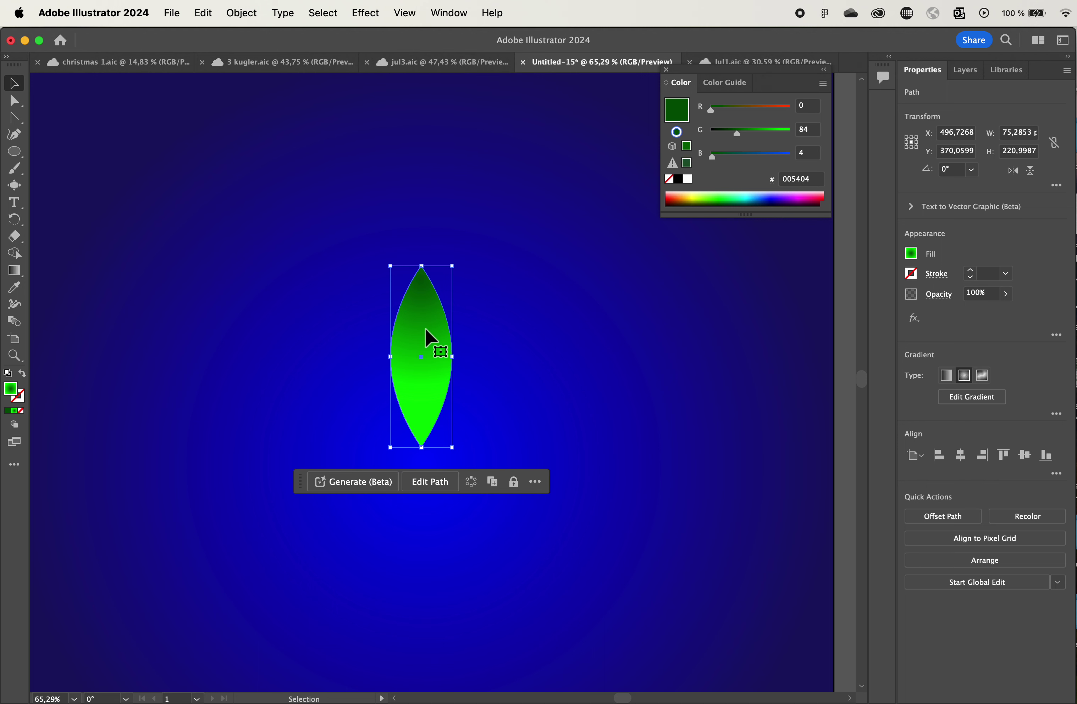
{"action": "left_click_drag", "start_coordinate": [425, 327], "coordinate": [461, 328]}
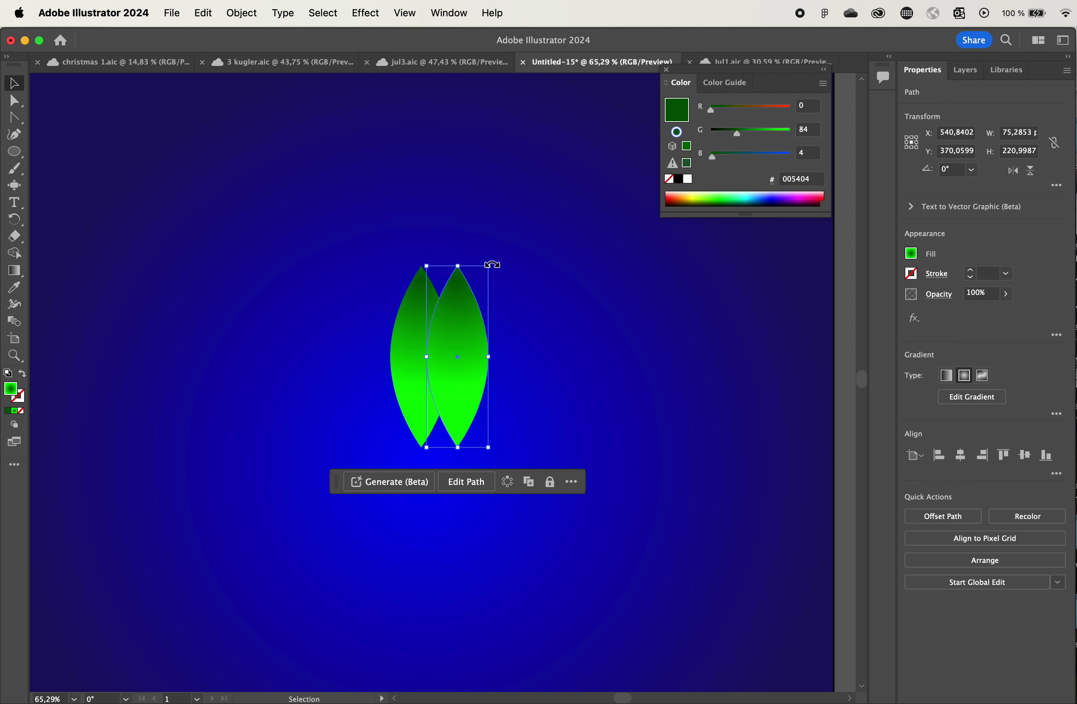
{"action": "left_click_drag", "start_coordinate": [492, 264], "coordinate": [512, 293]}
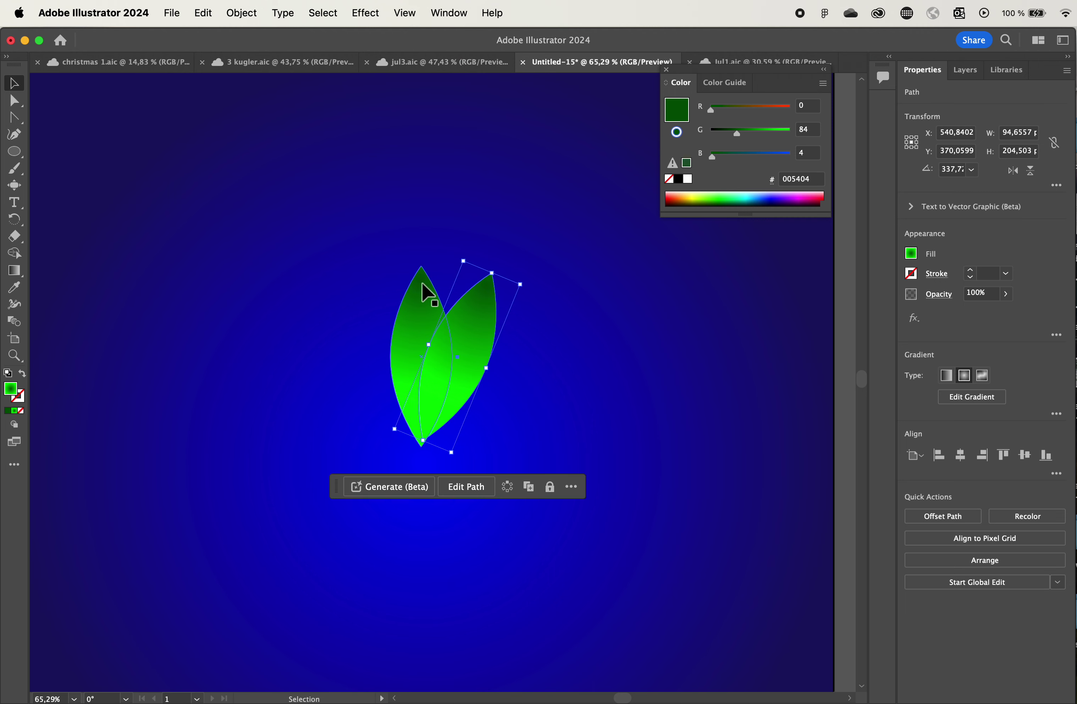
Step: Tilt the original leaf about 11° counterclockwise and nudge it slightly upward
{"action": "left_click", "coordinate": [423, 290]}
{"action": "left_click_drag", "start_coordinate": [388, 264], "coordinate": [373, 266]}
{"action": "mouse_move", "coordinate": [410, 320]}
{"action": "left_mouse_down"}
{"action": "mouse_move", "coordinate": [401, 305]}
{"action": "mouse_move", "coordinate": [409, 308]}
{"action": "left_mouse_up"}
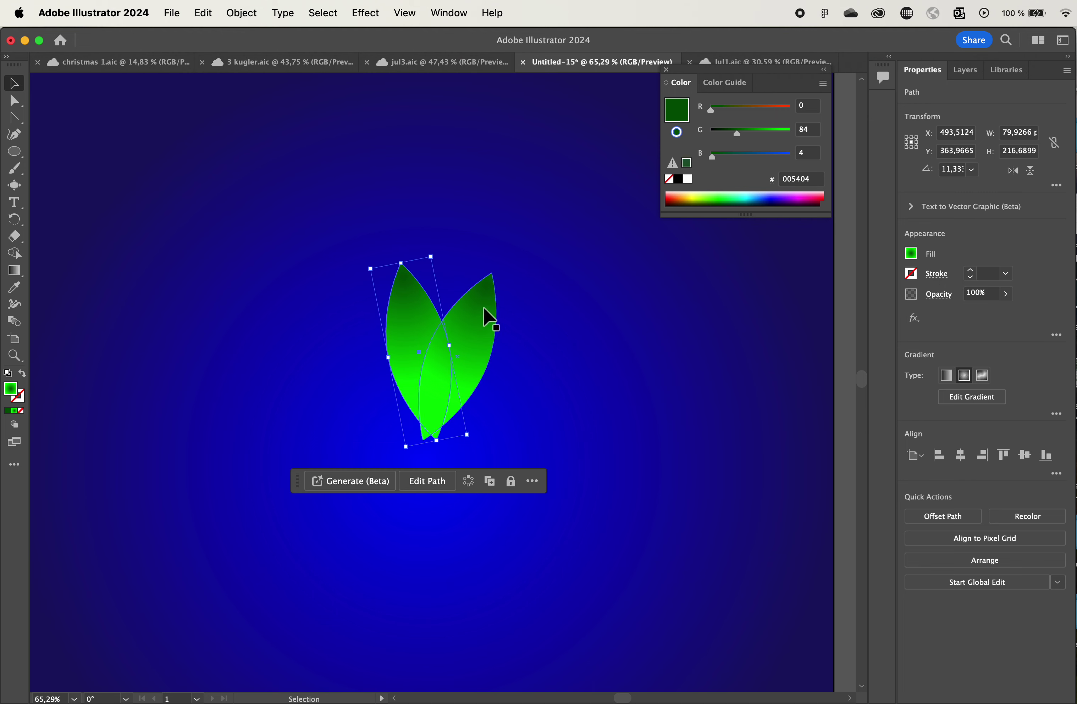
Step: Reverse the right leaf's gradient so the dark green sits near its base and the bright green at its tip
{"action": "left_click", "coordinate": [484, 307]}
{"action": "left_click", "coordinate": [15, 270]}
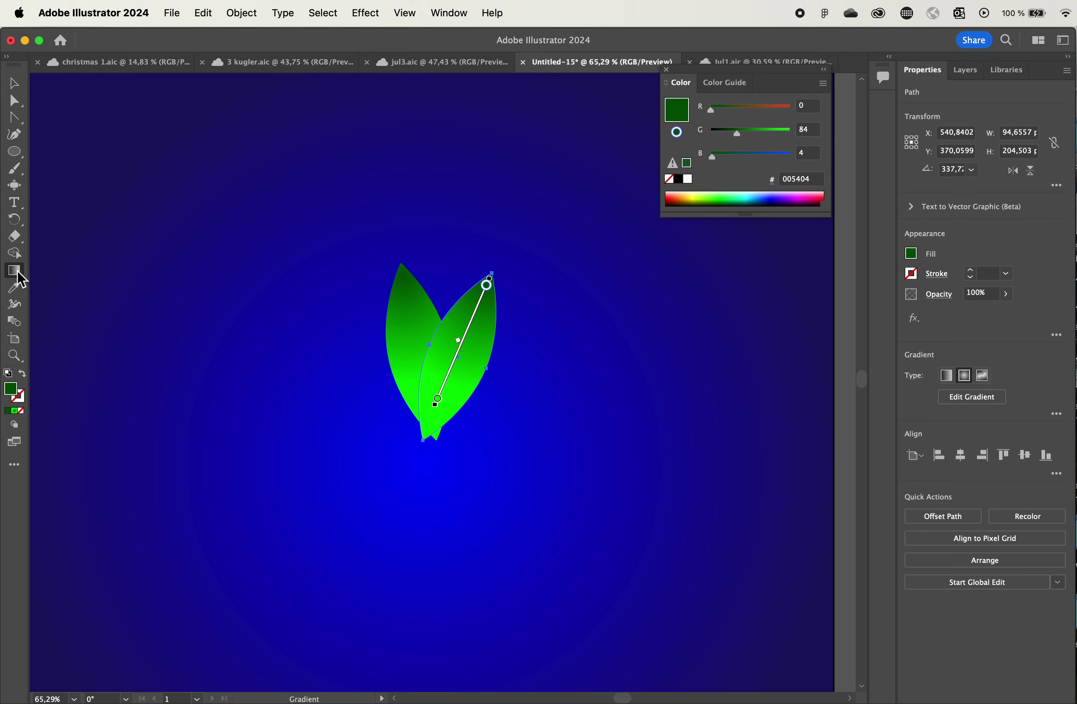
{"action": "left_click_drag", "start_coordinate": [455, 398], "coordinate": [466, 286]}
{"action": "left_click", "coordinate": [20, 80]}
{"action": "left_click", "coordinate": [257, 157]}
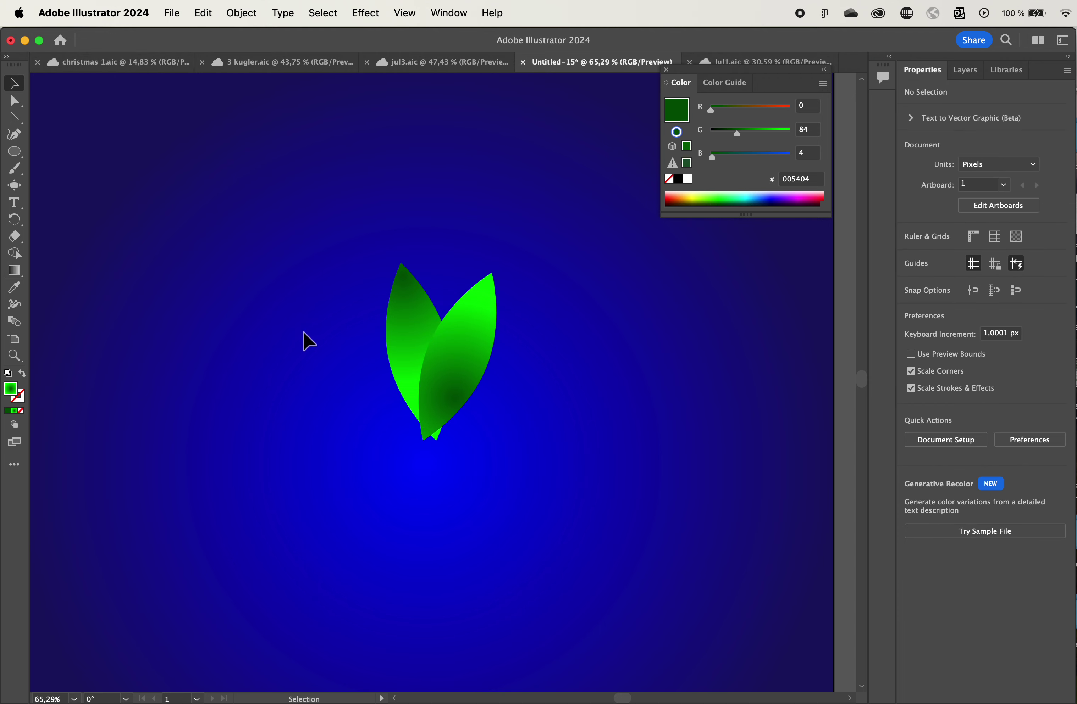
{"action": "scroll", "coordinate": [305, 345], "scroll_direction": "right", "scroll_amount": 3}
{"action": "scroll", "coordinate": [305, 346], "scroll_direction": "up", "scroll_amount": 1}
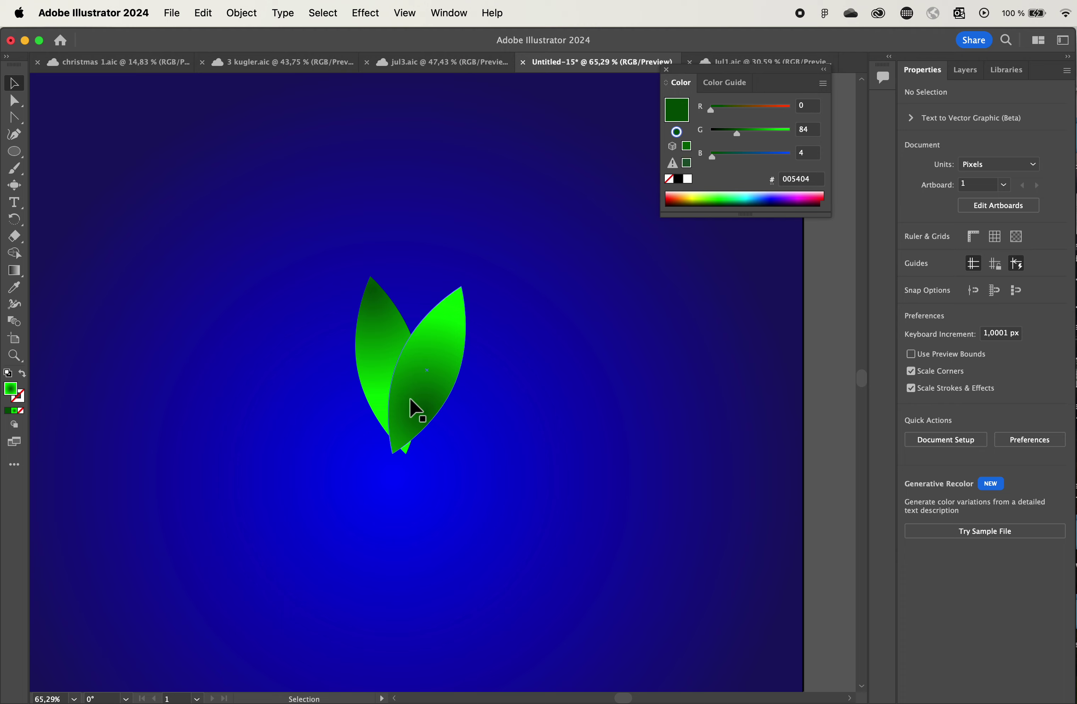
{"action": "left_click", "coordinate": [381, 354]}
{"action": "double_click", "coordinate": [380, 353]}
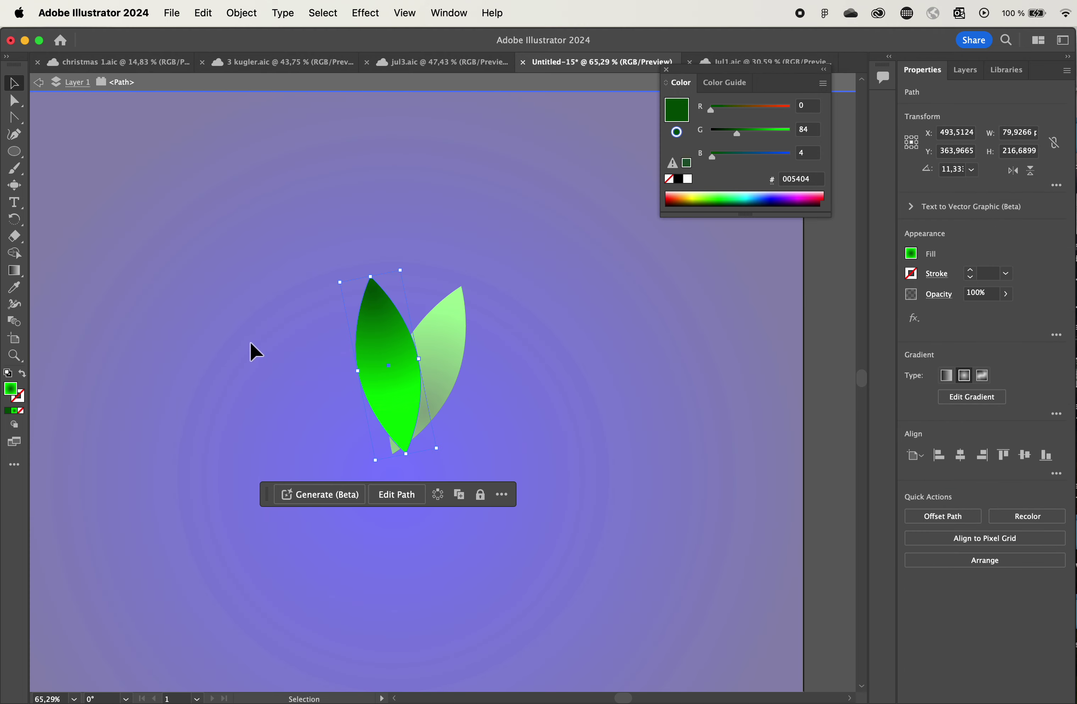
{"action": "left_click", "coordinate": [38, 83]}
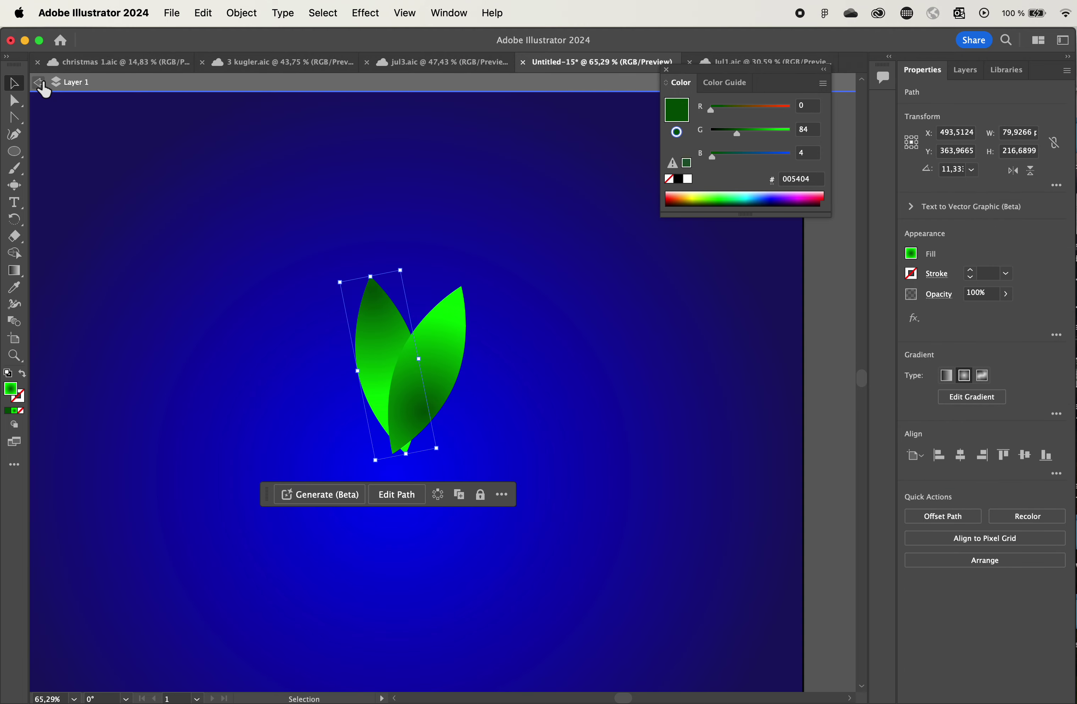
{"action": "left_click", "coordinate": [50, 114]}
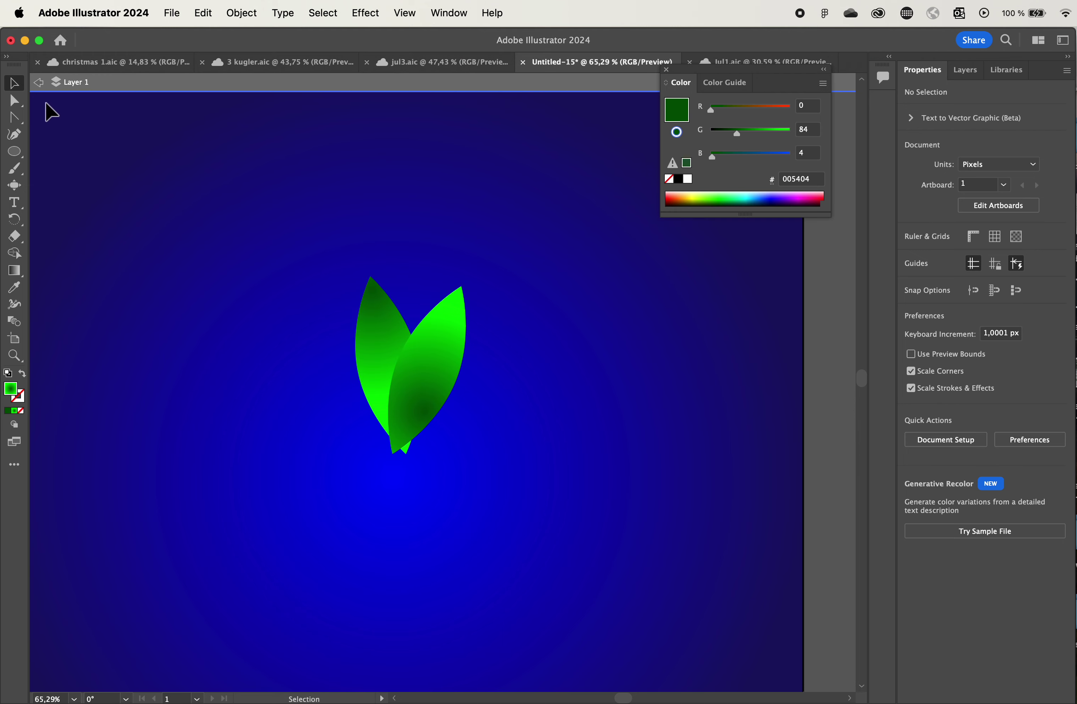
{"action": "left_click", "coordinate": [38, 82]}
Step: Move the two leaves apart, one near the artboard's left edge and the other near its right edge
{"action": "left_click_drag", "start_coordinate": [382, 347], "coordinate": [136, 328]}
{"action": "left_click_drag", "start_coordinate": [428, 371], "coordinate": [667, 346]}
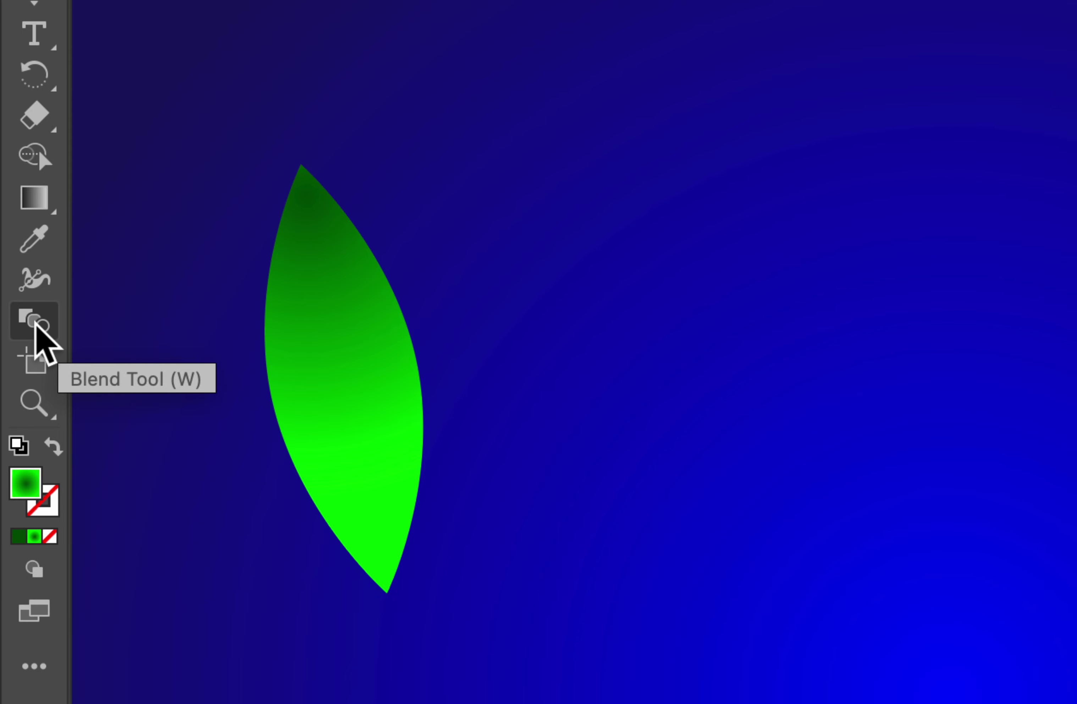
Step: Blend the left and right leaves into one row of leaves
{"action": "left_click", "coordinate": [35, 323]}
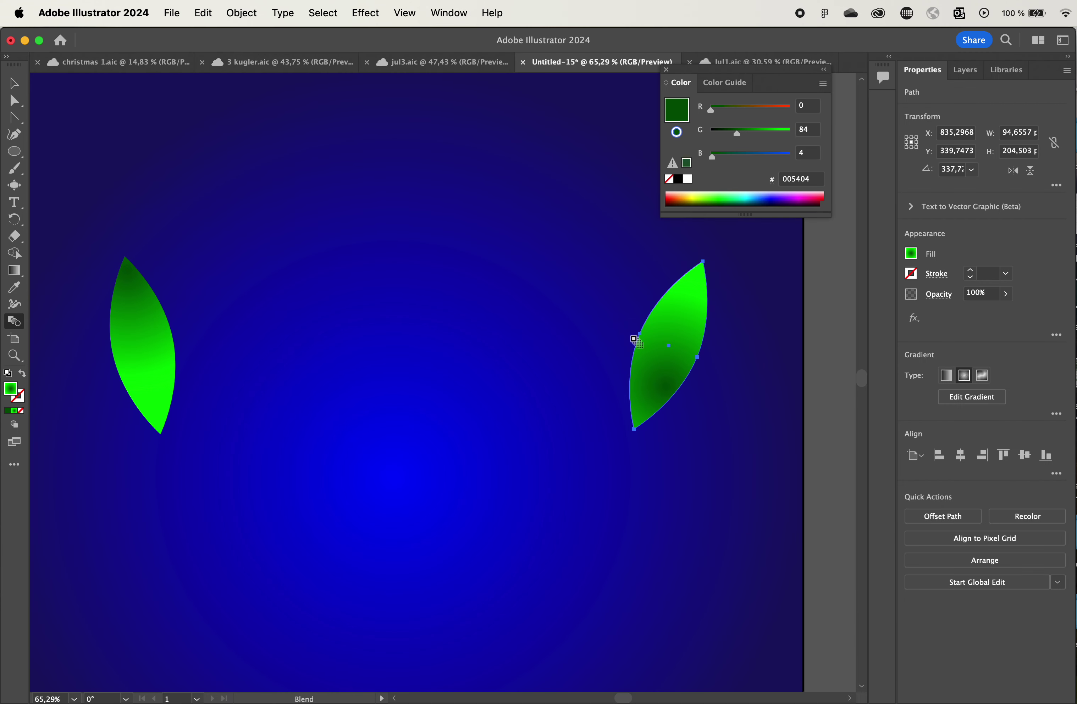
{"action": "left_click", "coordinate": [671, 347]}
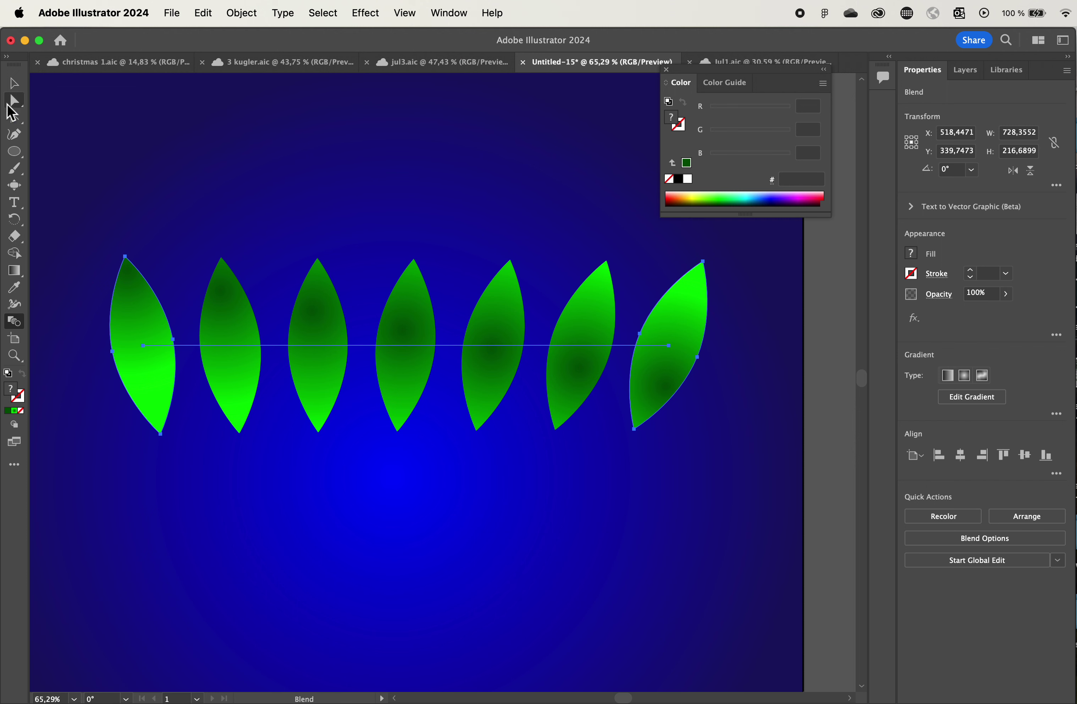
Step: Isolate the blend and nudge its rightmost leaf slightly down and to the right
{"action": "left_click", "coordinate": [13, 83]}
{"action": "double_click", "coordinate": [670, 345]}
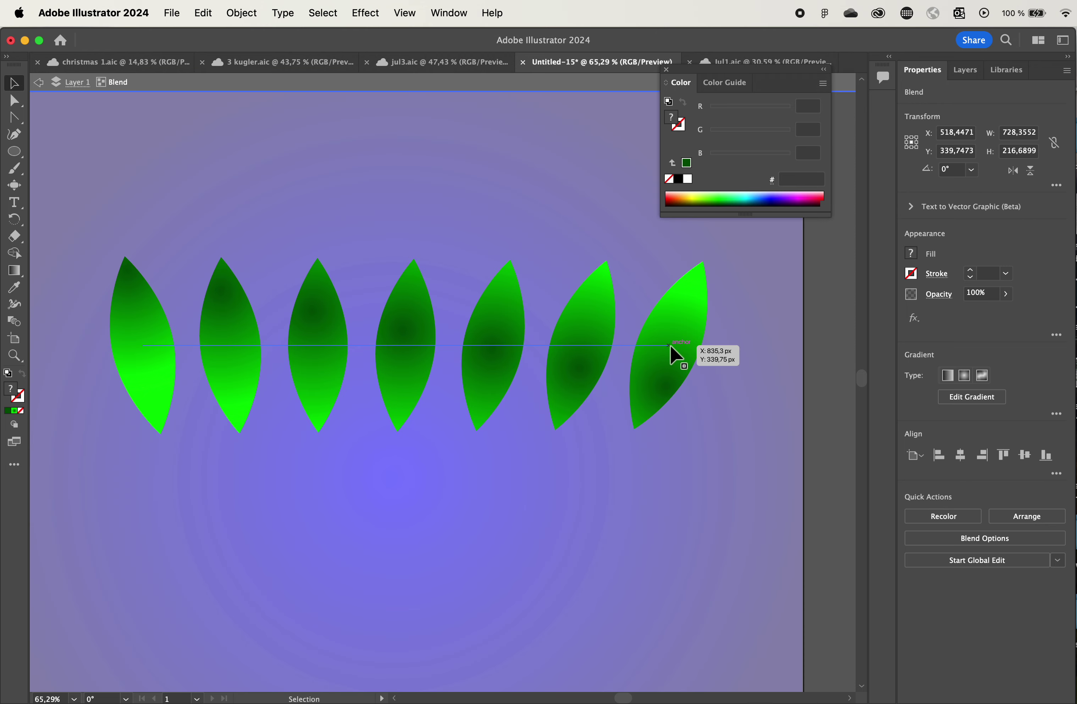
{"action": "left_click", "coordinate": [670, 347]}
{"action": "left_click", "coordinate": [671, 347]}
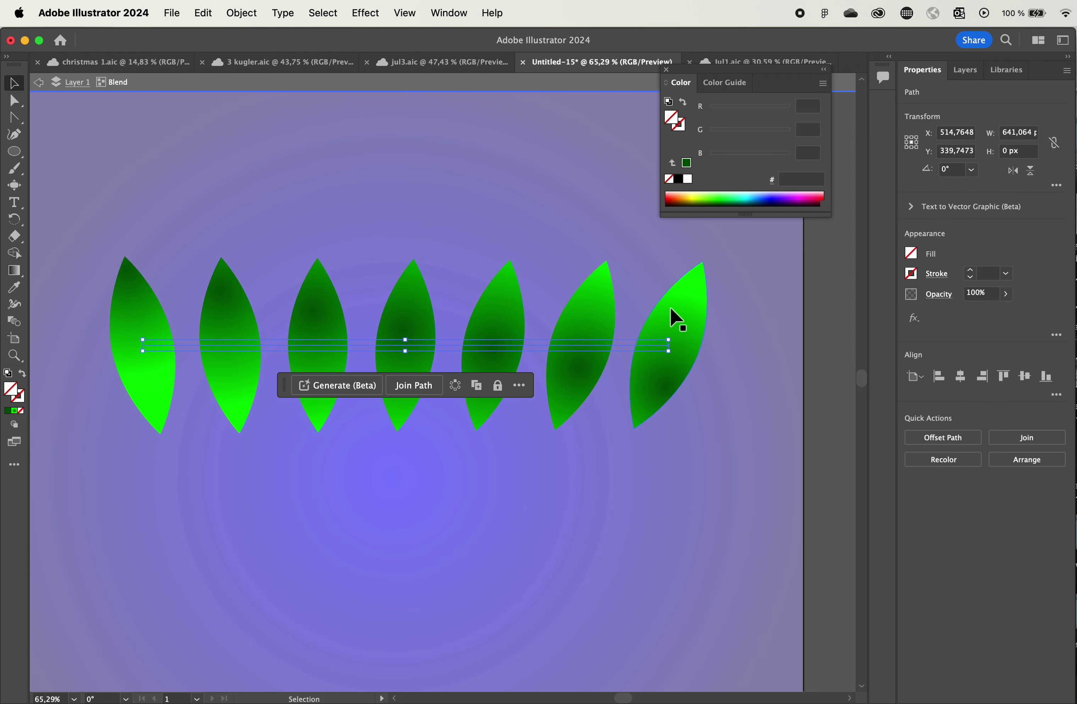
{"action": "left_click", "coordinate": [678, 314]}
{"action": "mouse_move", "coordinate": [678, 315]}
{"action": "left_mouse_down"}
{"action": "mouse_move", "coordinate": [666, 214]}
{"action": "mouse_move", "coordinate": [436, 442]}
{"action": "mouse_move", "coordinate": [339, 484]}
{"action": "mouse_move", "coordinate": [622, 423]}
{"action": "mouse_move", "coordinate": [725, 347]}
{"action": "mouse_move", "coordinate": [703, 286]}
{"action": "mouse_move", "coordinate": [681, 325]}
{"action": "mouse_move", "coordinate": [673, 300]}
{"action": "mouse_move", "coordinate": [675, 310]}
{"action": "left_mouse_up"}
{"action": "left_click", "coordinate": [40, 88]}
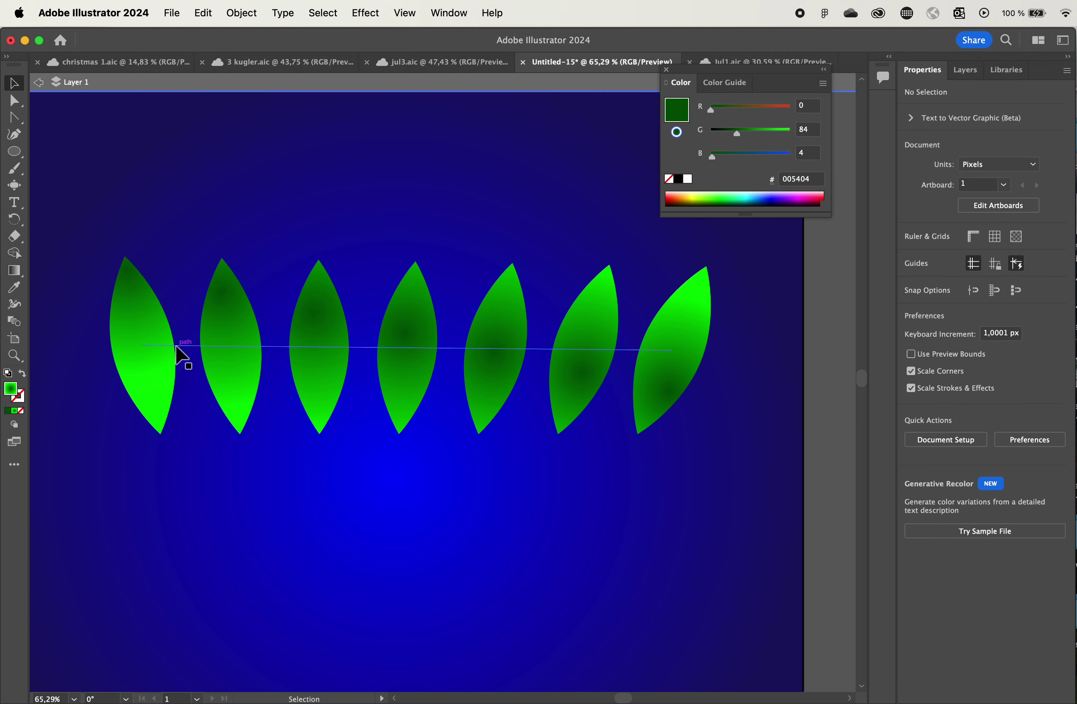
Step: Open the blend options for the row of leaves and set the spacing to Specified Steps
{"action": "left_click", "coordinate": [159, 347]}
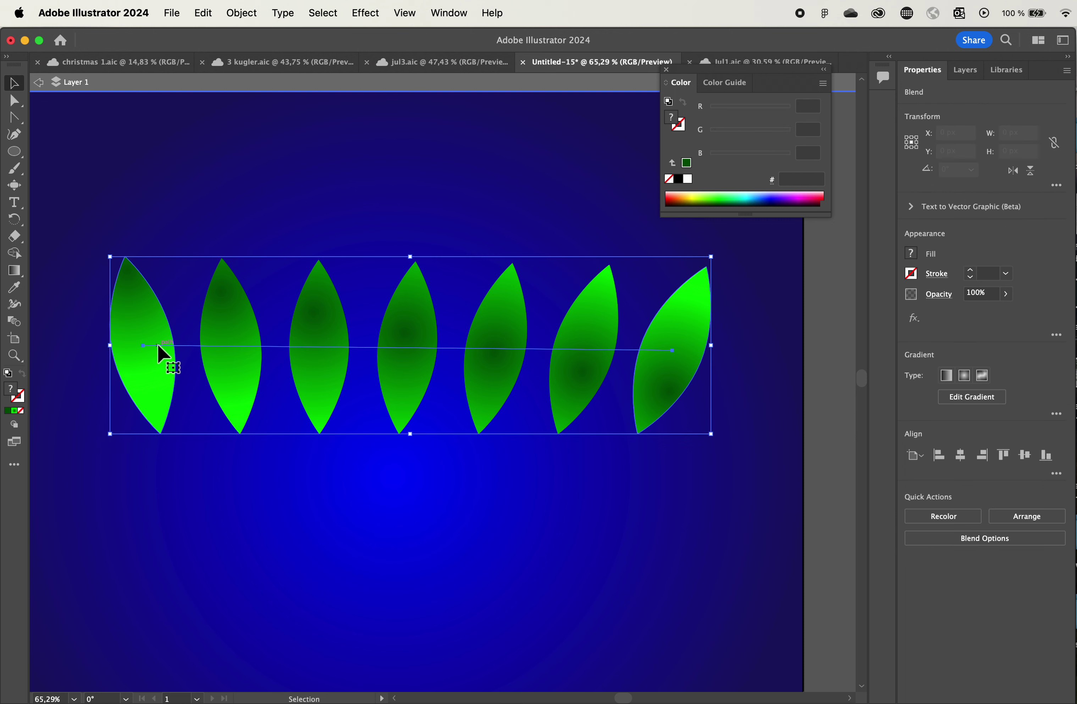
{"action": "double_click", "coordinate": [12, 324]}
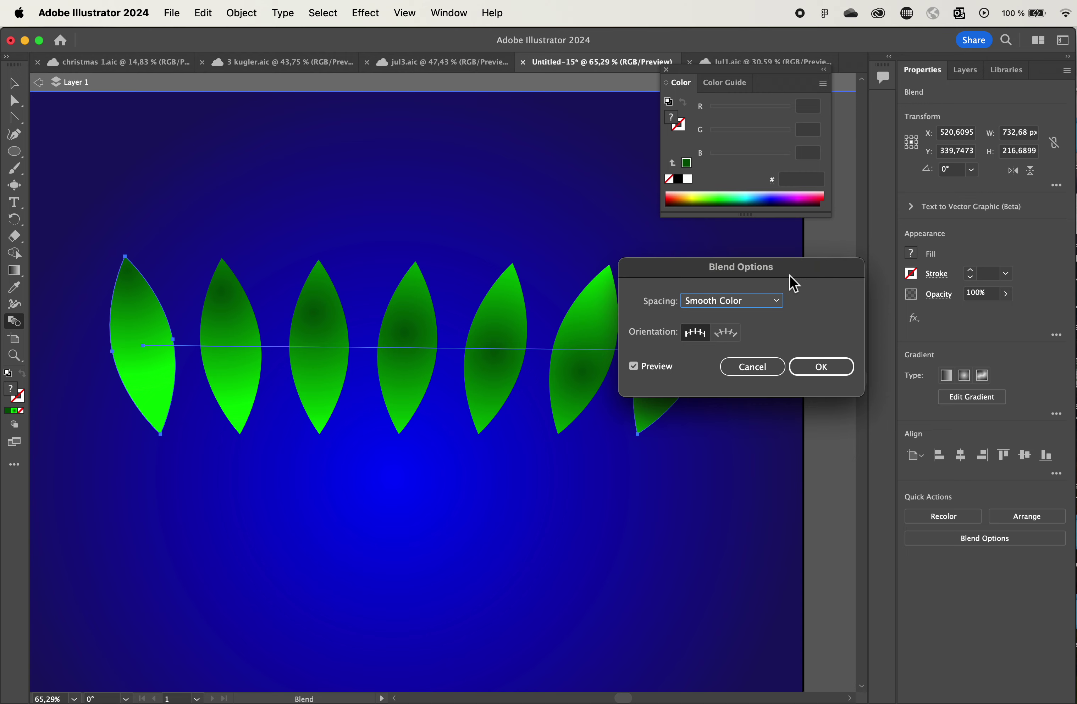
{"action": "left_click_drag", "start_coordinate": [790, 275], "coordinate": [487, 166]}
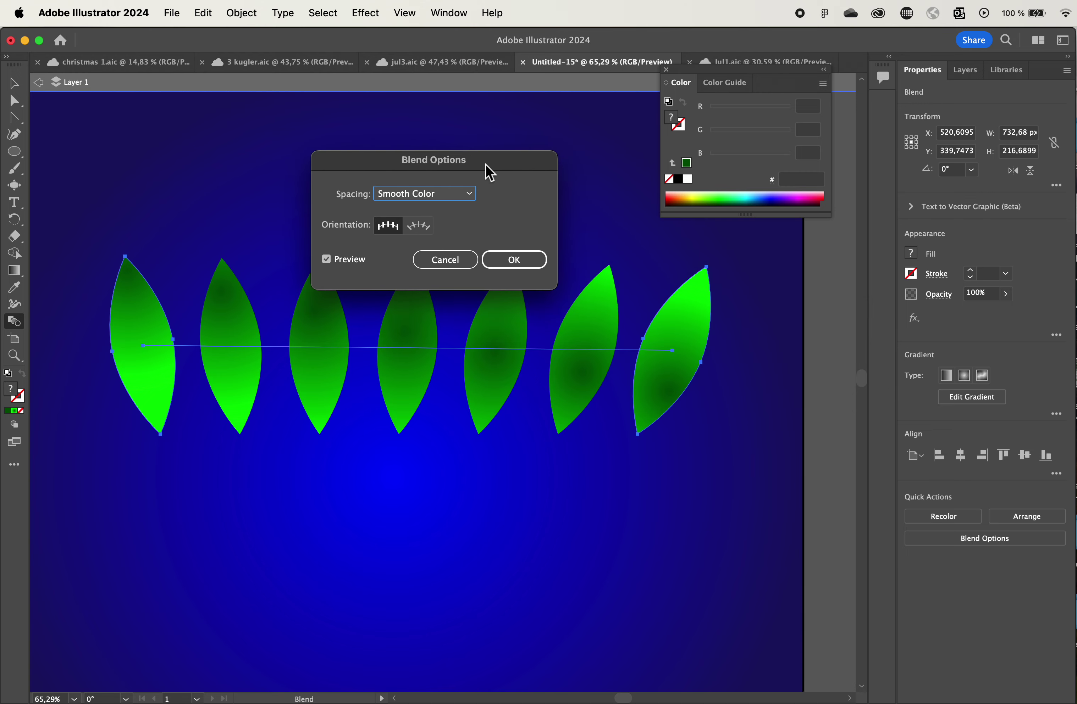
{"action": "left_click", "coordinate": [457, 192]}
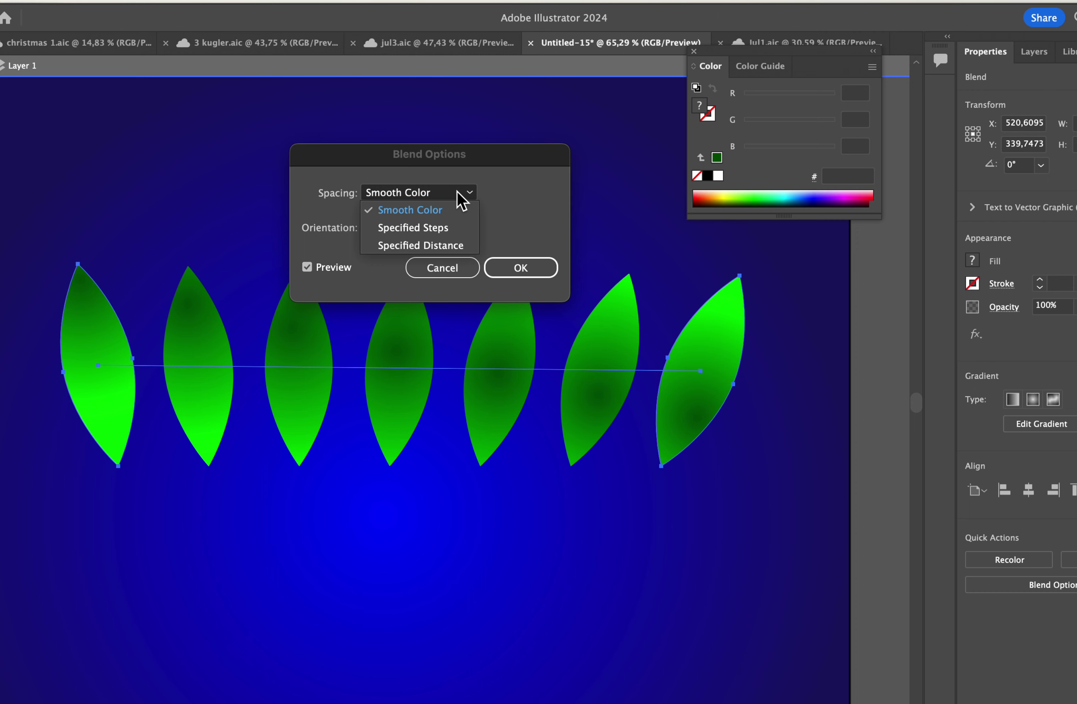
{"action": "left_click", "coordinate": [440, 227]}
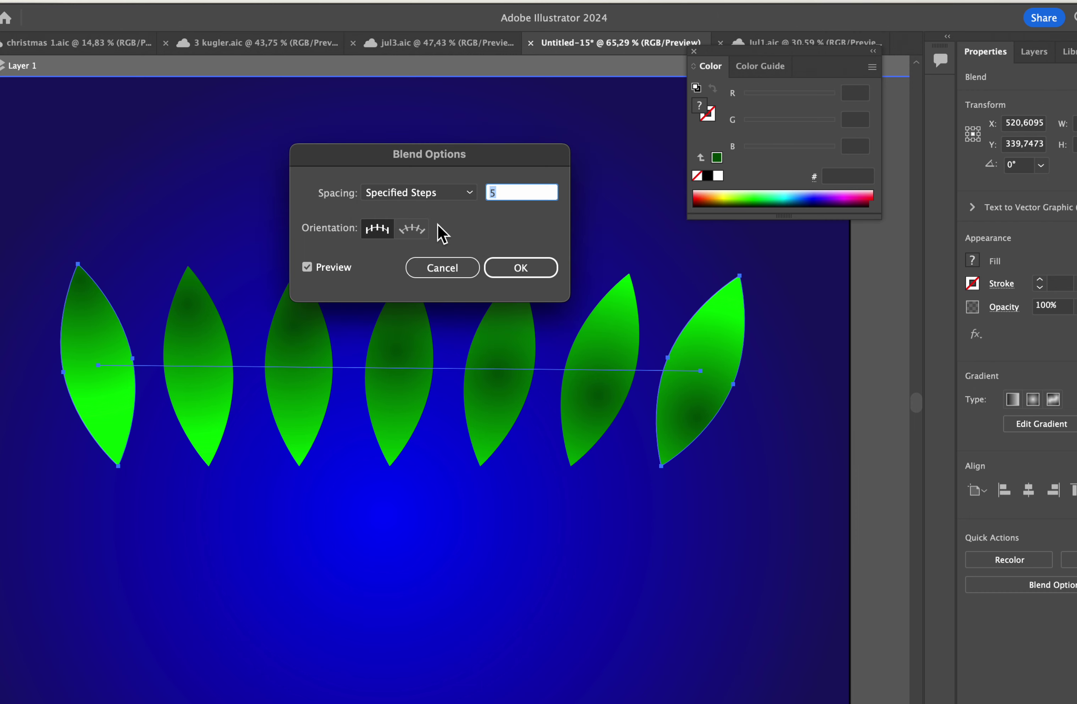
Step: Try different step counts for the leaf blend and settle on 12 specified steps
{"action": "left_click", "coordinate": [533, 196]}
{"action": "key", "text": "Up"}
{"action": "key", "text": "Up"}
{"action": "key", "text": "Up"}
{"action": "key", "text": "Up"}
{"action": "key", "text": "Up"}
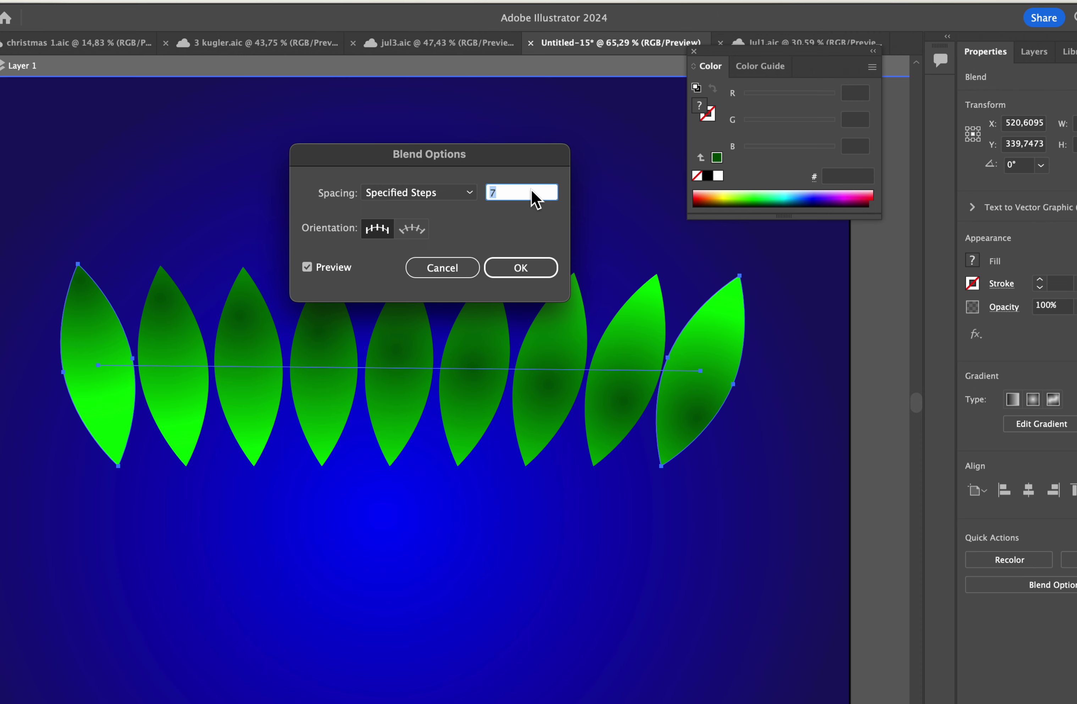
{"action": "key", "text": "Down"}
{"action": "key", "text": "Down"}
{"action": "key", "text": "Down"}
{"action": "key", "text": "Down"}
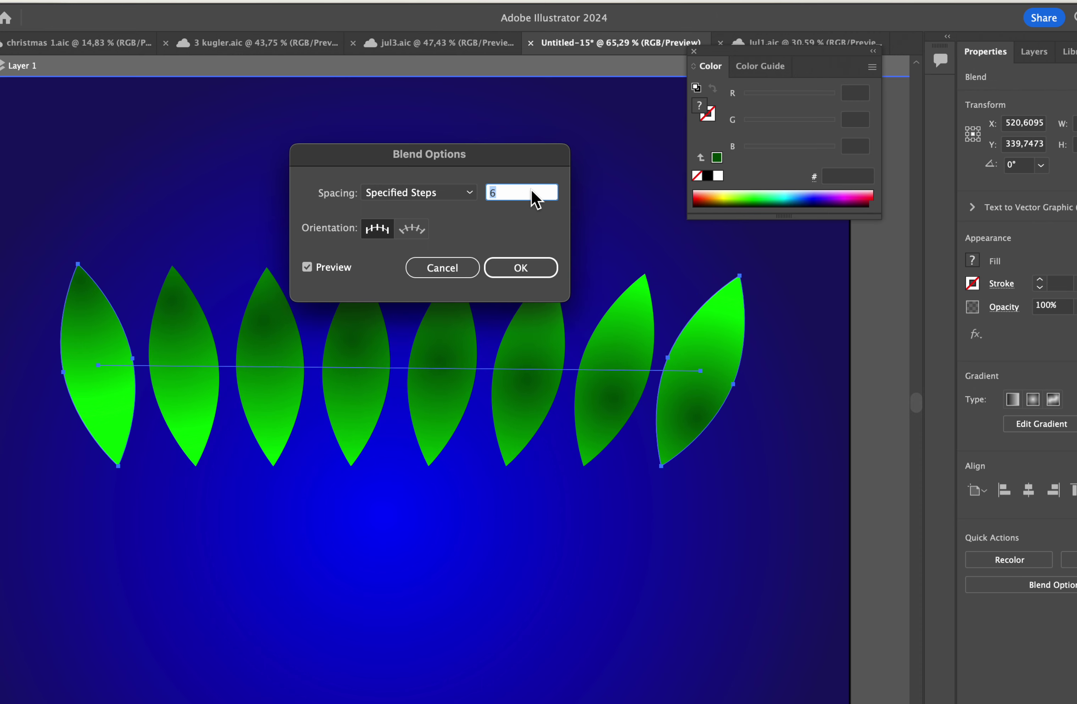
{"action": "key", "text": "Up"}
{"action": "key", "text": "Up"}
{"action": "key", "text": "Up"}
{"action": "key", "text": "Up"}
{"action": "key", "text": "Up"}
{"action": "key", "text": "Up"}
{"action": "key", "text": "Up"}
{"action": "key", "text": "Up"}
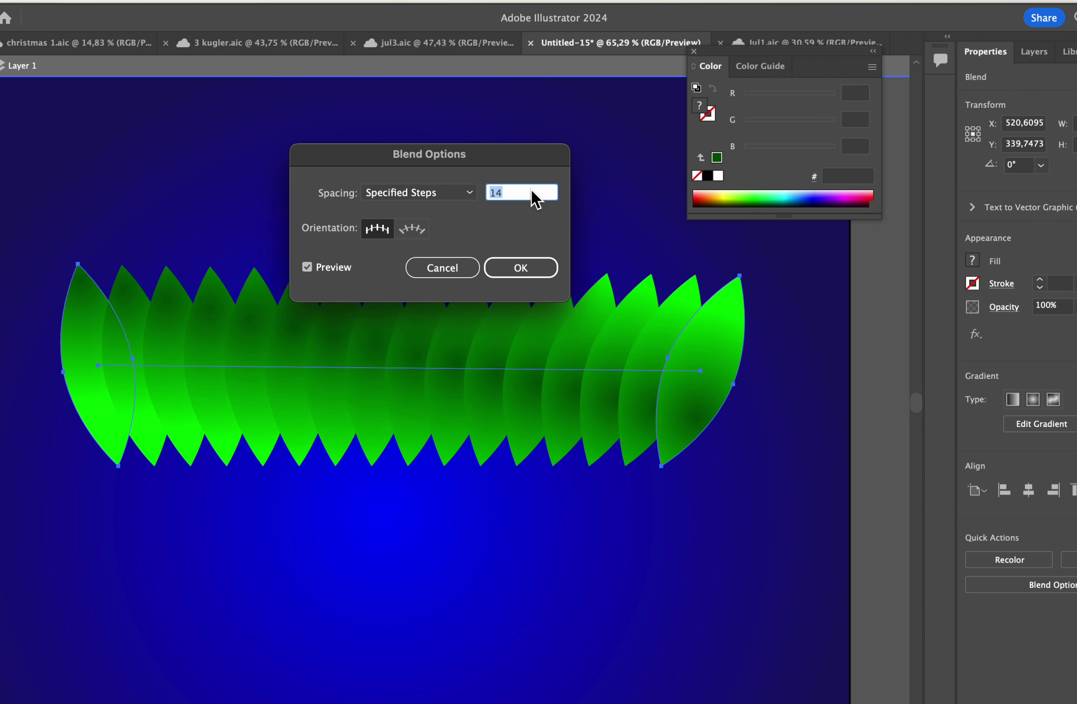
{"action": "key", "text": "Up"}
{"action": "key", "text": "Up"}
{"action": "key", "text": "Up"}
{"action": "key", "text": "Up"}
{"action": "key", "text": "Up"}
{"action": "key", "text": "Up"}
{"action": "key", "text": "Up"}
{"action": "key", "text": "Up"}
{"action": "key", "text": "Up"}
{"action": "key", "text": "Up"}
{"action": "key", "text": "Up"}
{"action": "key", "text": "Up"}
{"action": "key", "text": "Up"}
{"action": "key", "text": "Up"}
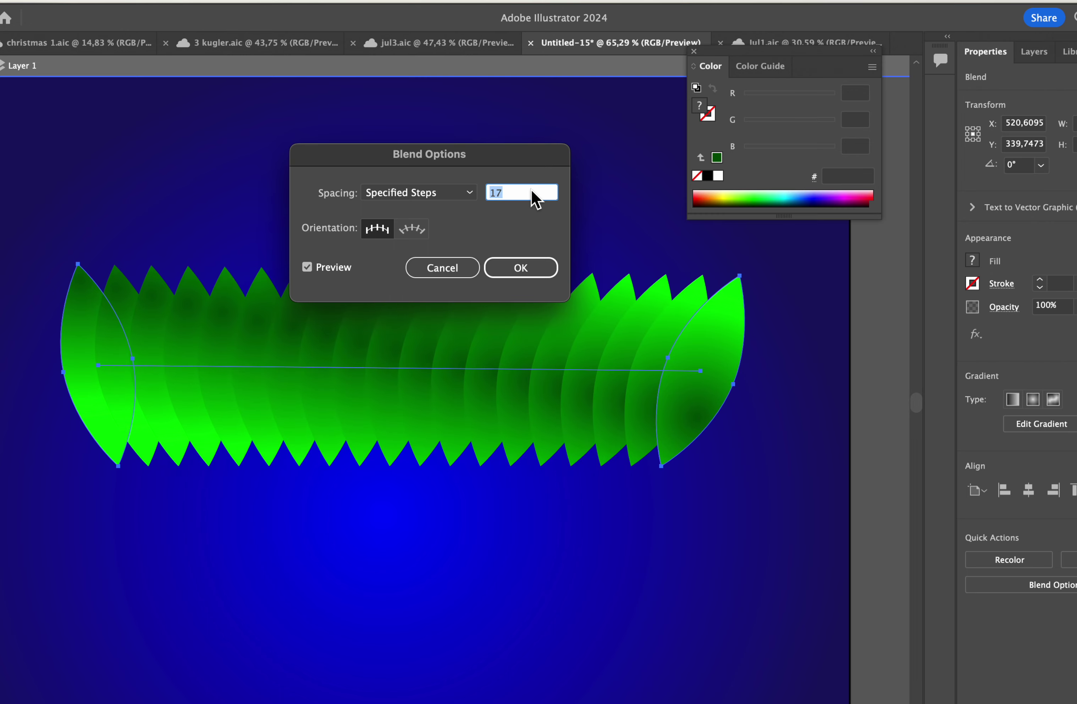
{"action": "key", "text": "Down"}
{"action": "key", "text": "Down"}
{"action": "key", "text": "Down"}
{"action": "key", "text": "Down"}
{"action": "key", "text": "Down"}
{"action": "key", "text": "Down"}
{"action": "key", "text": "Down"}
{"action": "key", "text": "Down"}
{"action": "key", "text": "Down"}
{"action": "key", "text": "Down"}
{"action": "key", "text": "Down"}
{"action": "key", "text": "Down"}
{"action": "key", "text": "Down"}
{"action": "key", "text": "Down"}
{"action": "key", "text": "Down"}
{"action": "key", "text": "Down"}
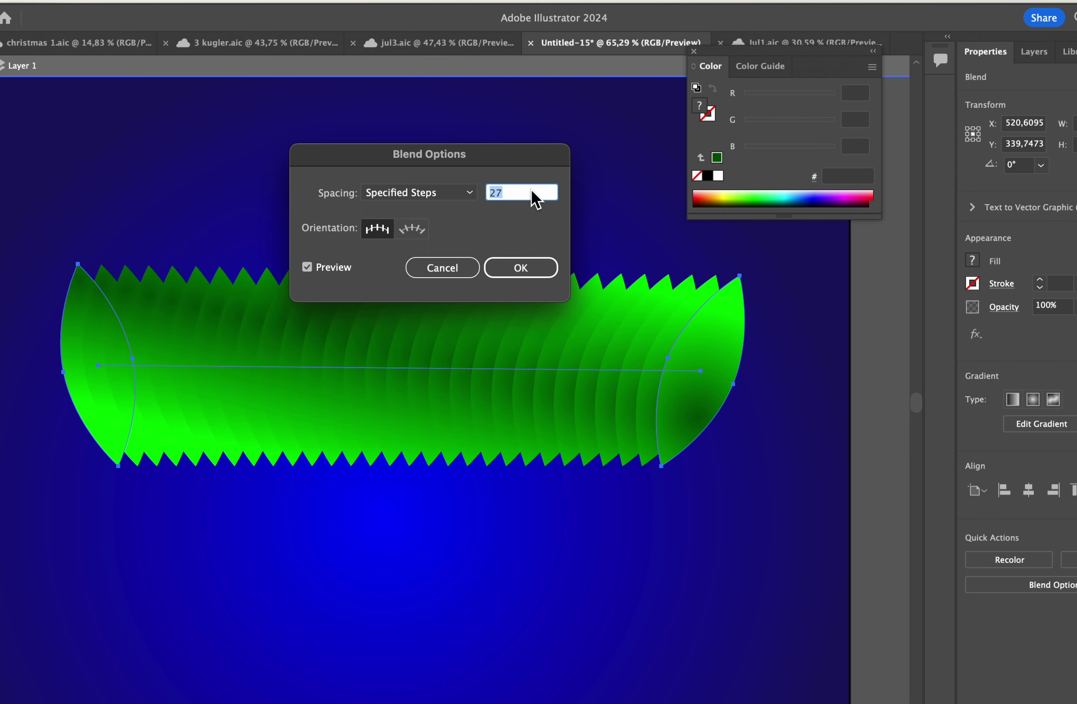
Step: Set the blend's orientation to align the leaves to the path, apply the options and exit isolation mode
{"action": "left_click", "coordinate": [411, 230]}
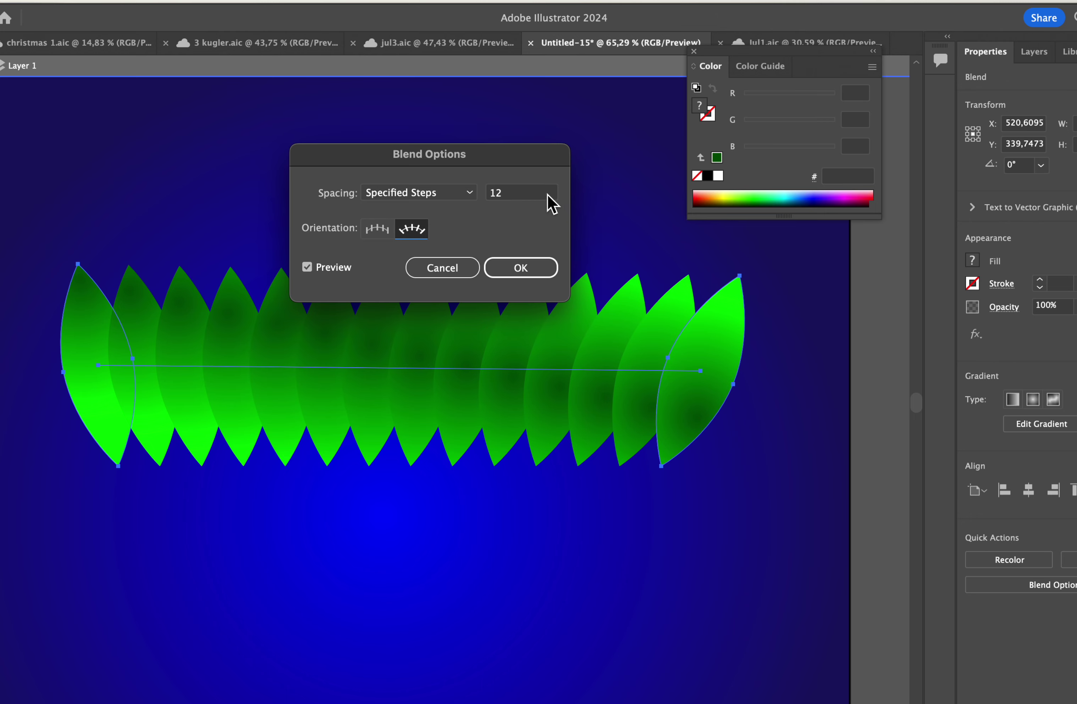
{"action": "left_click", "coordinate": [534, 272]}
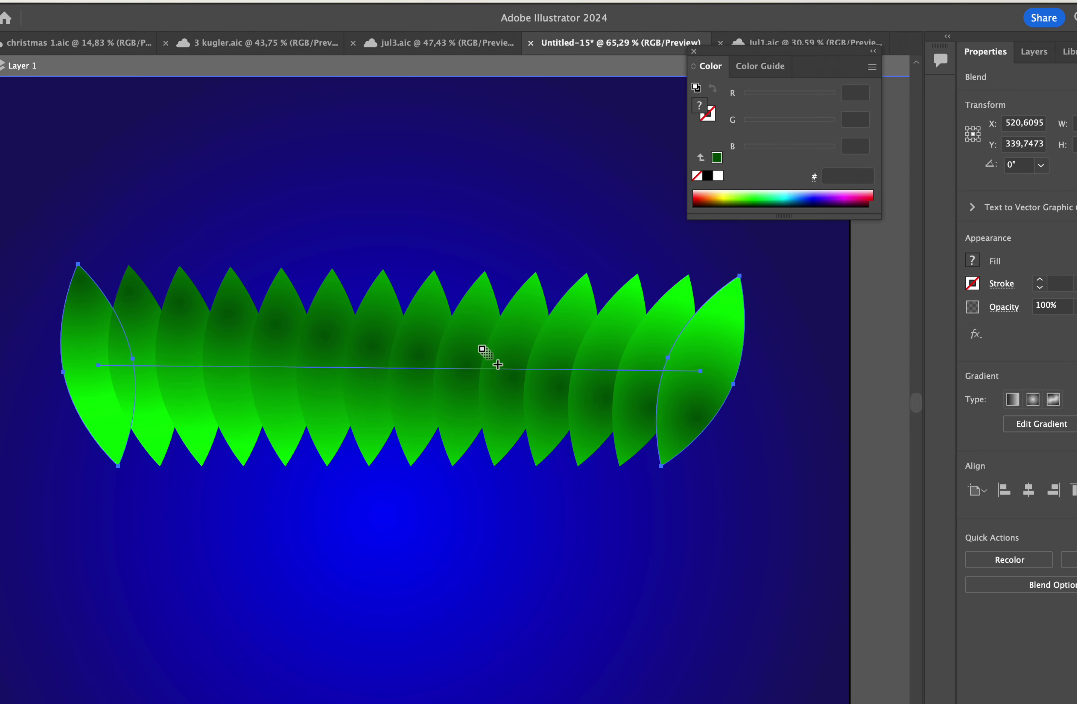
{"action": "scroll", "coordinate": [545, 326], "scroll_direction": "up", "scroll_amount": 1}
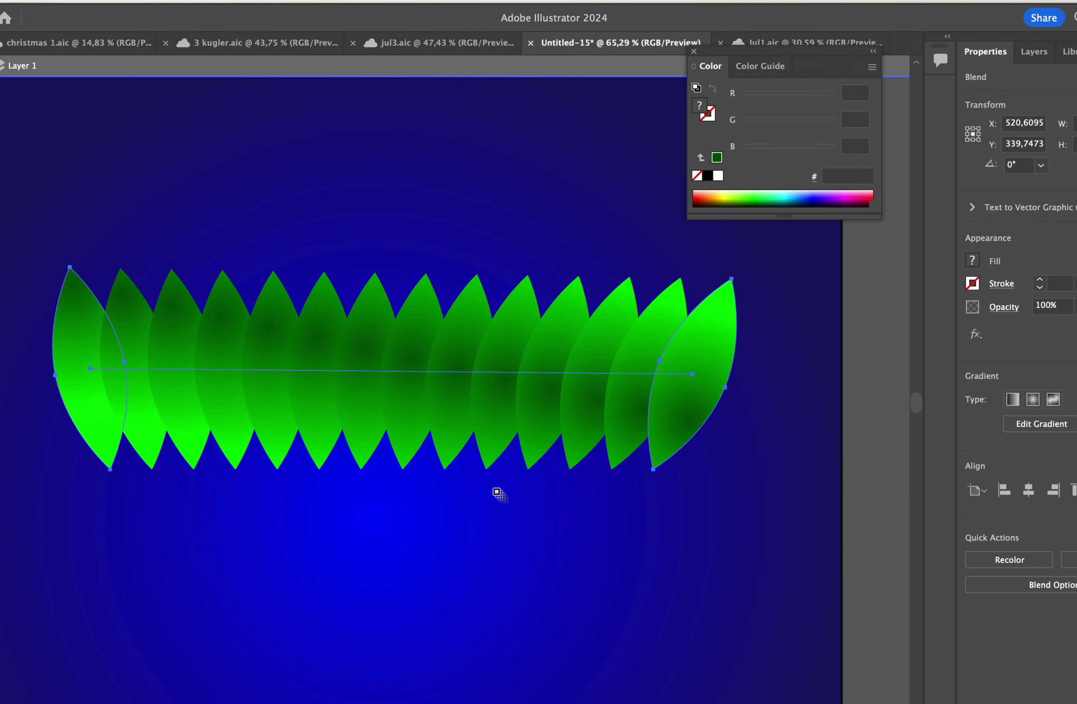
{"action": "scroll", "coordinate": [495, 492], "scroll_direction": "down", "scroll_amount": 3}
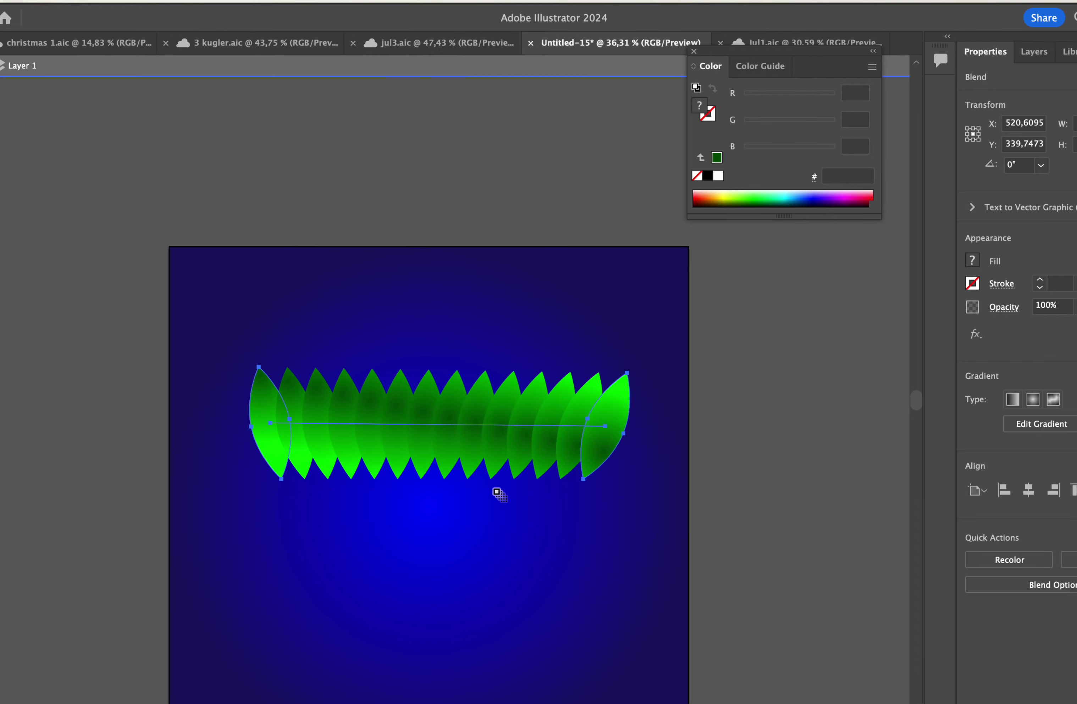
{"action": "scroll", "coordinate": [488, 497], "scroll_direction": "up", "scroll_amount": 2}
{"action": "scroll", "coordinate": [488, 497], "scroll_direction": "down", "scroll_amount": 3}
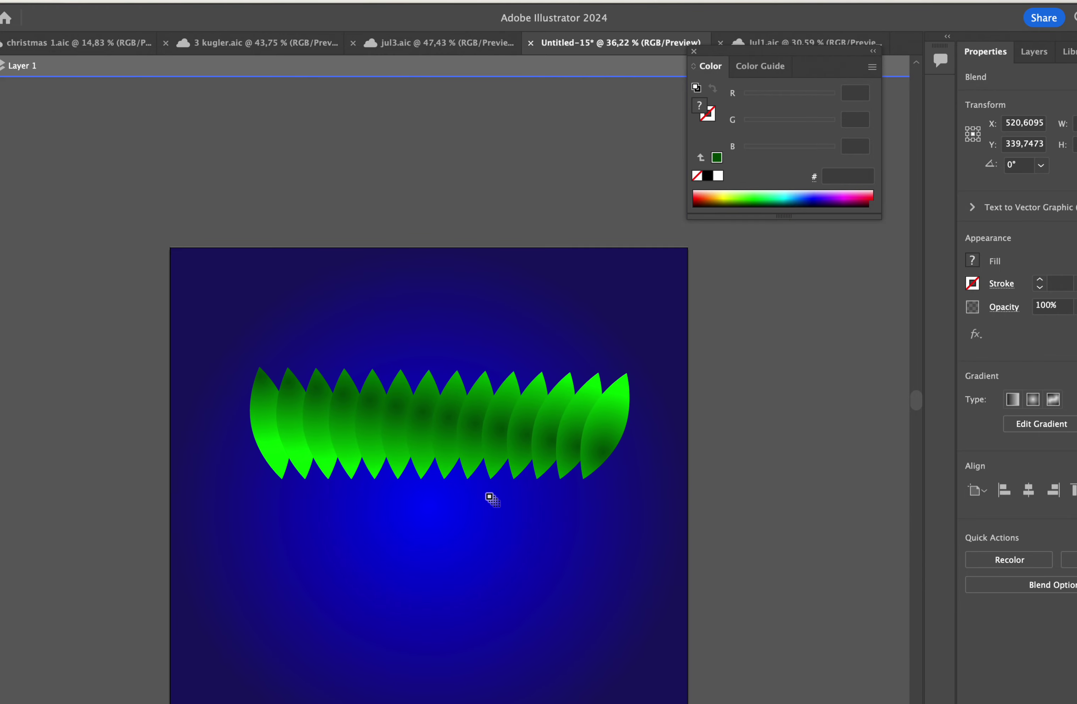
{"action": "scroll", "coordinate": [488, 497], "scroll_direction": "up", "scroll_amount": 1}
{"action": "left_click_drag", "start_coordinate": [289, 23], "coordinate": [368, 20]}
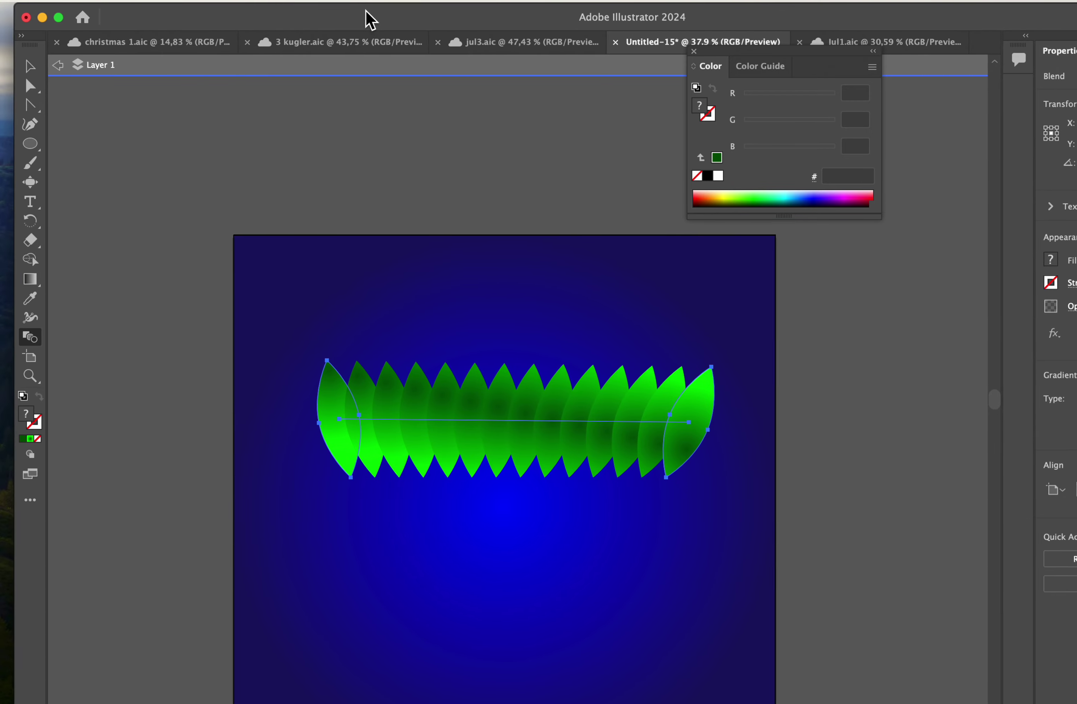
{"action": "left_click", "coordinate": [63, 66]}
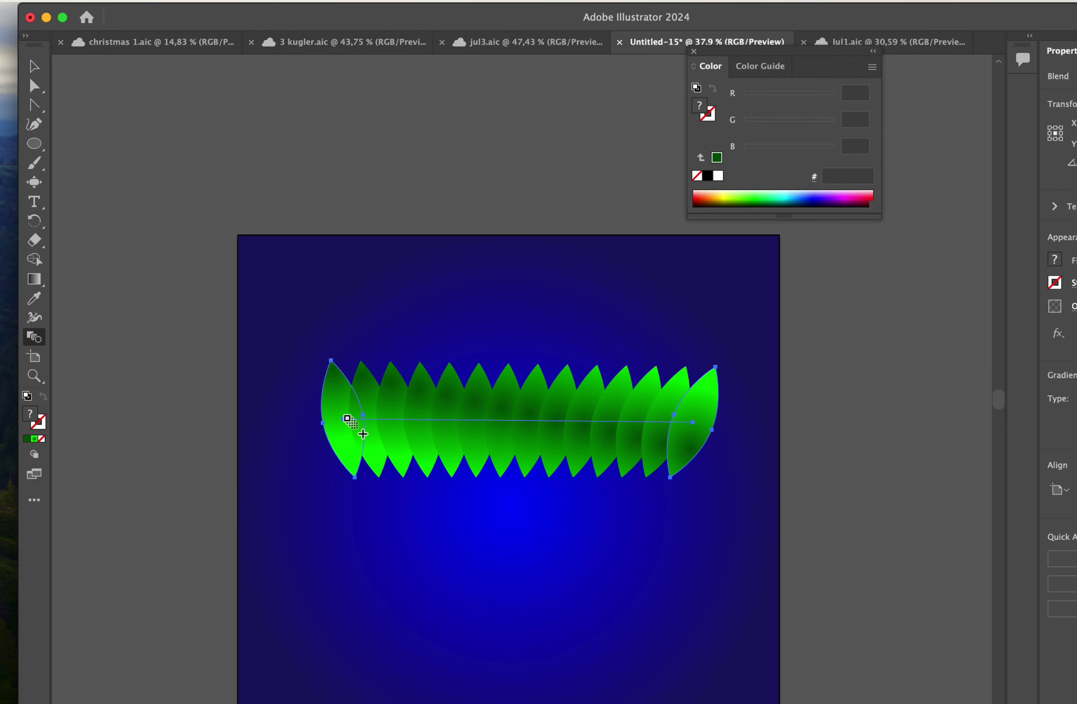
Step: Add an anchor point at the middle of the blend's spine
{"action": "scroll", "coordinate": [589, 428], "scroll_direction": "up", "scroll_amount": 3}
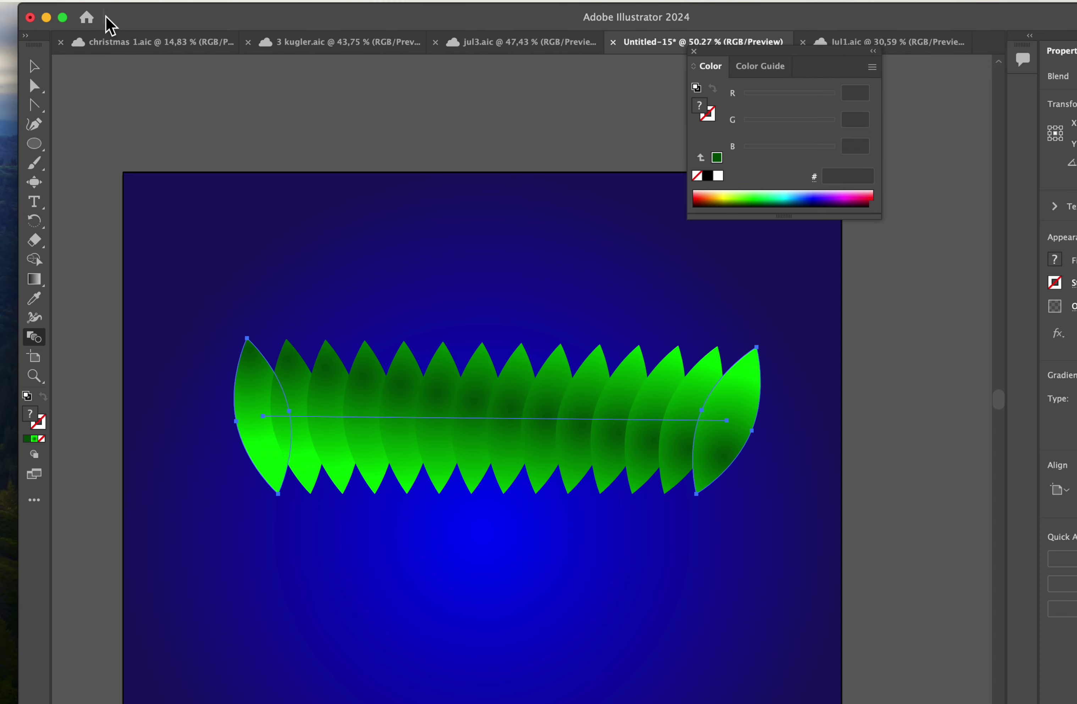
{"action": "left_click", "coordinate": [36, 110]}
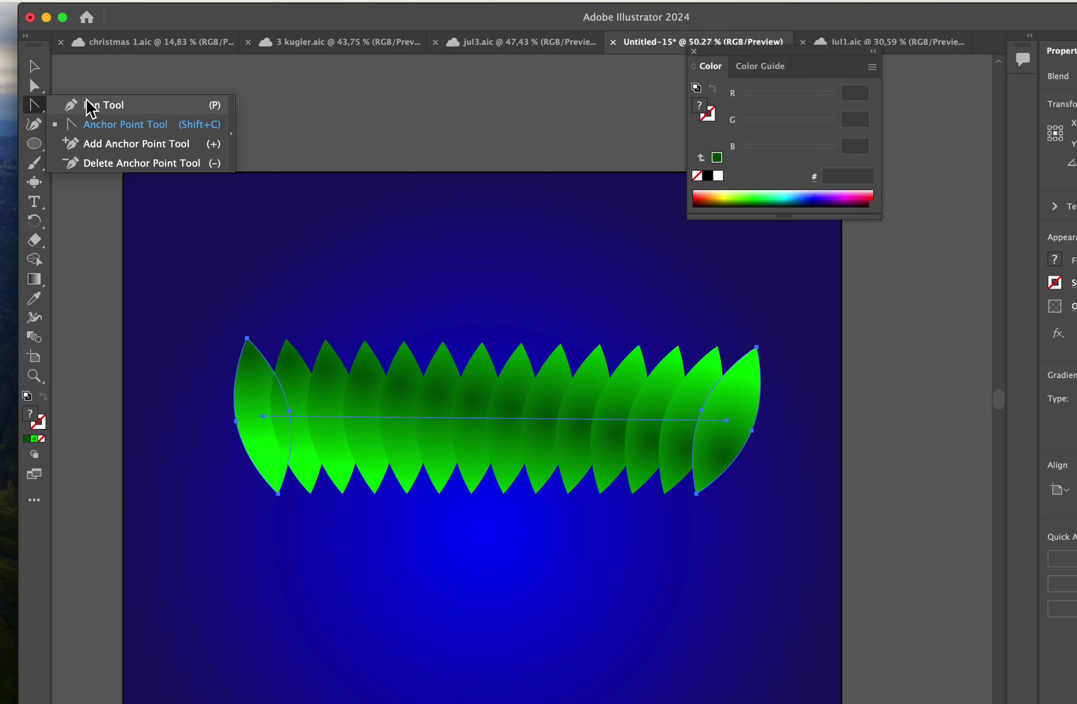
{"action": "left_click", "coordinate": [109, 144]}
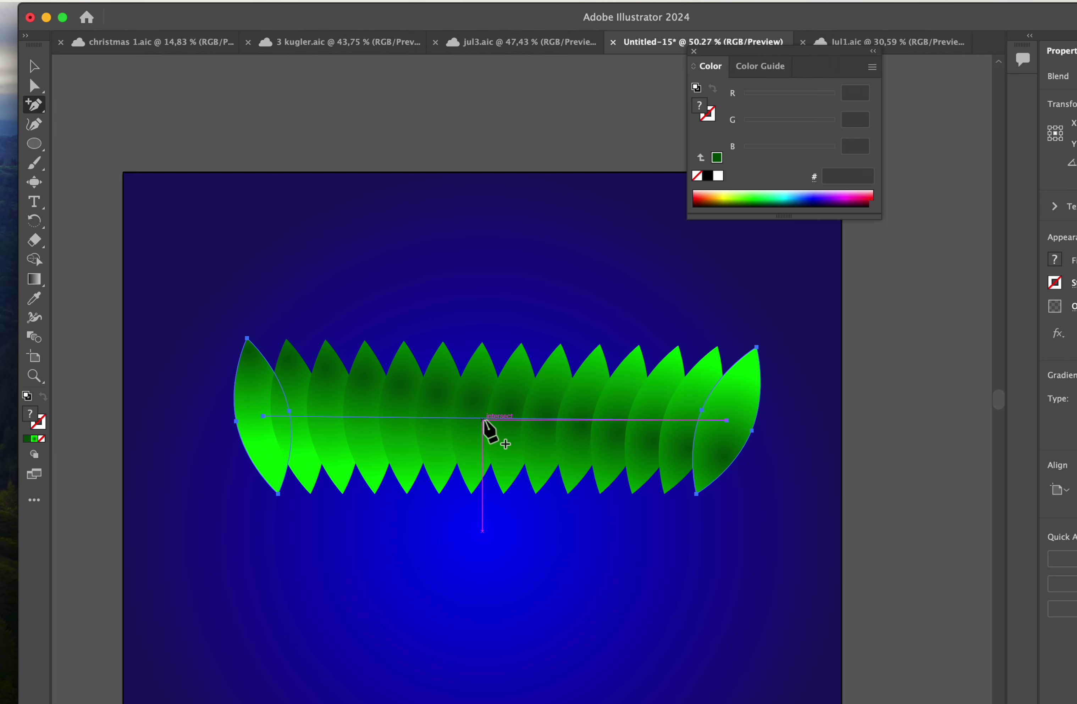
{"action": "left_click", "coordinate": [483, 419]}
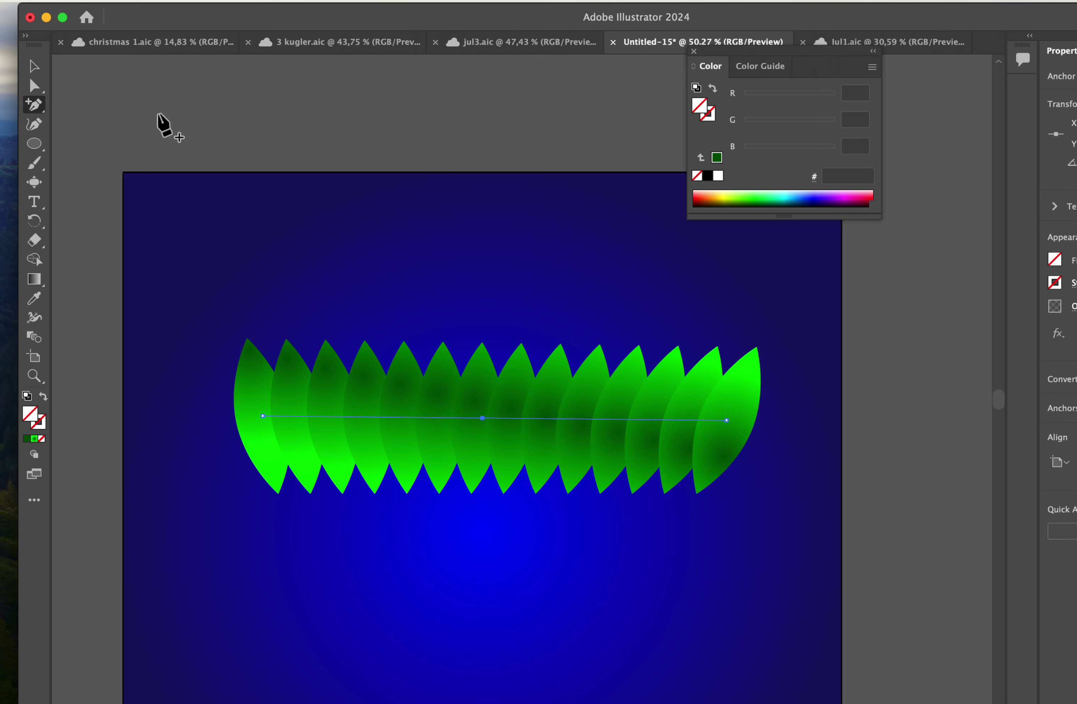
Step: Convert the spine's middle anchor to a smooth point with long handles, bending the row of leaves into an S-curve
{"action": "left_click", "coordinate": [31, 104]}
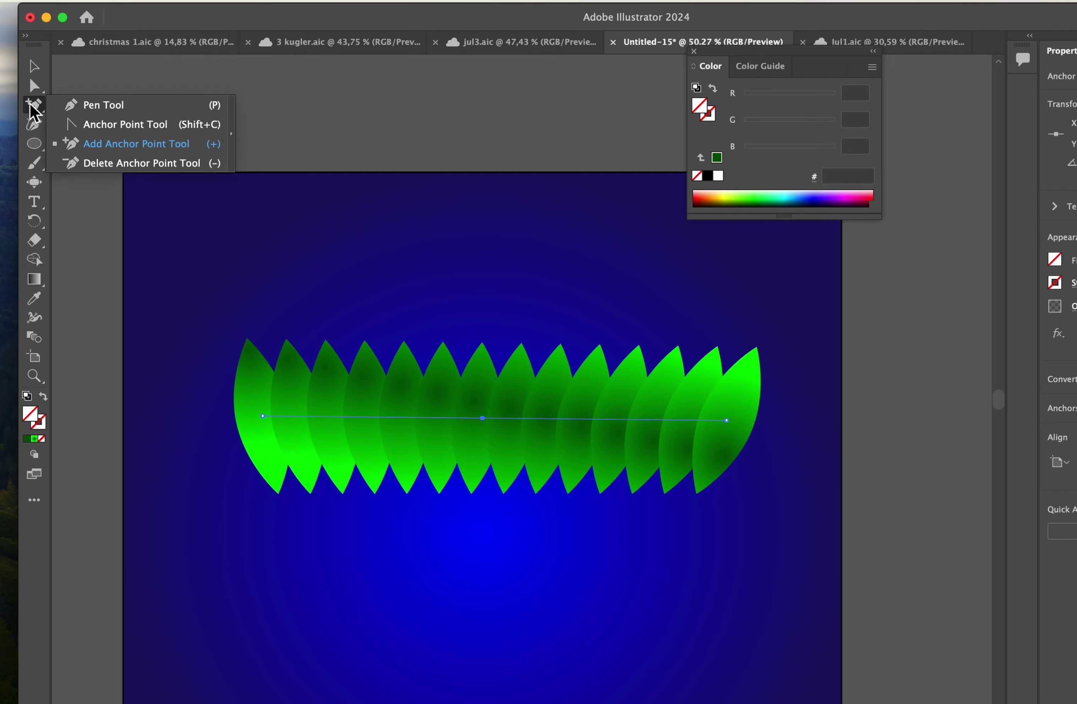
{"action": "left_click", "coordinate": [109, 127]}
{"action": "left_click_drag", "start_coordinate": [485, 417], "coordinate": [366, 237]}
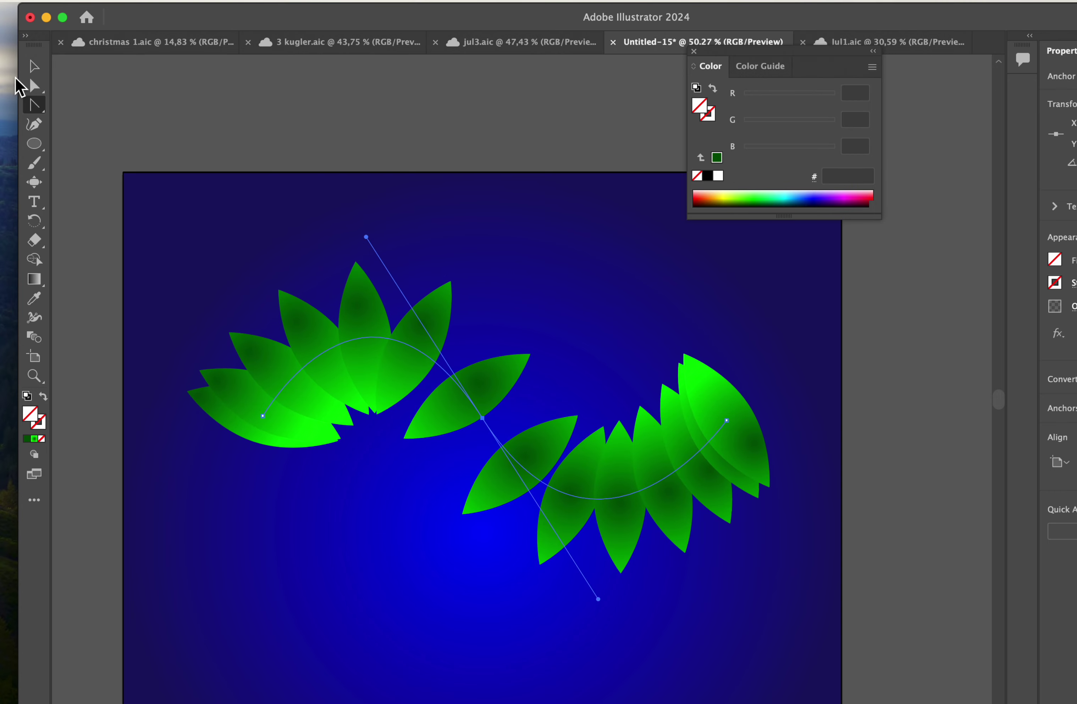
Step: Move the spine's middle anchor well down and level its handles to form a U-shaped curve
{"action": "left_click", "coordinate": [33, 86]}
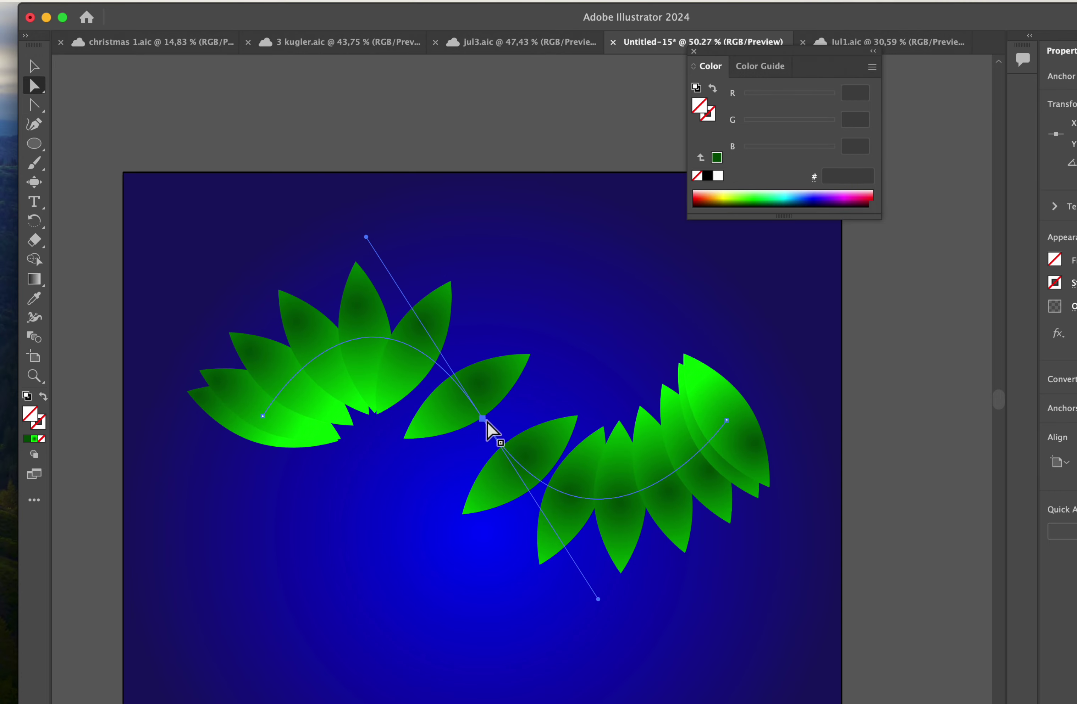
{"action": "left_click_drag", "start_coordinate": [483, 417], "coordinate": [459, 562]}
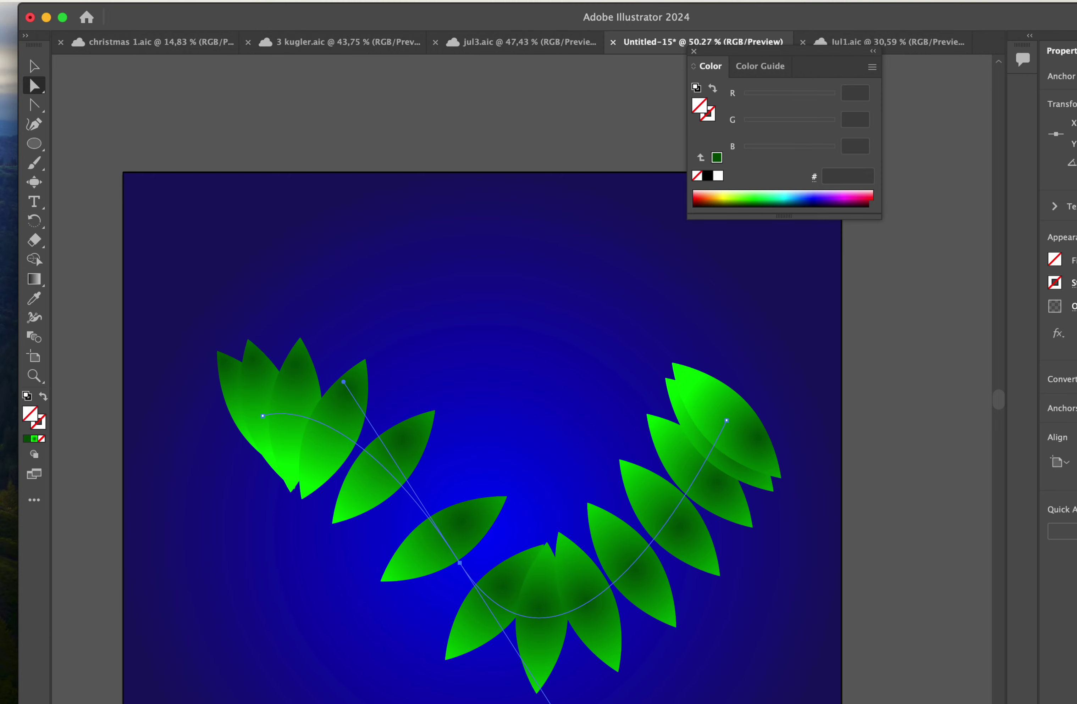
{"action": "left_click_drag", "start_coordinate": [551, 701], "coordinate": [617, 568]}
Step: Convert both end anchors of the spine to smooth points with near-vertical handles to round the curve's sides
{"action": "left_click", "coordinate": [99, 109]}
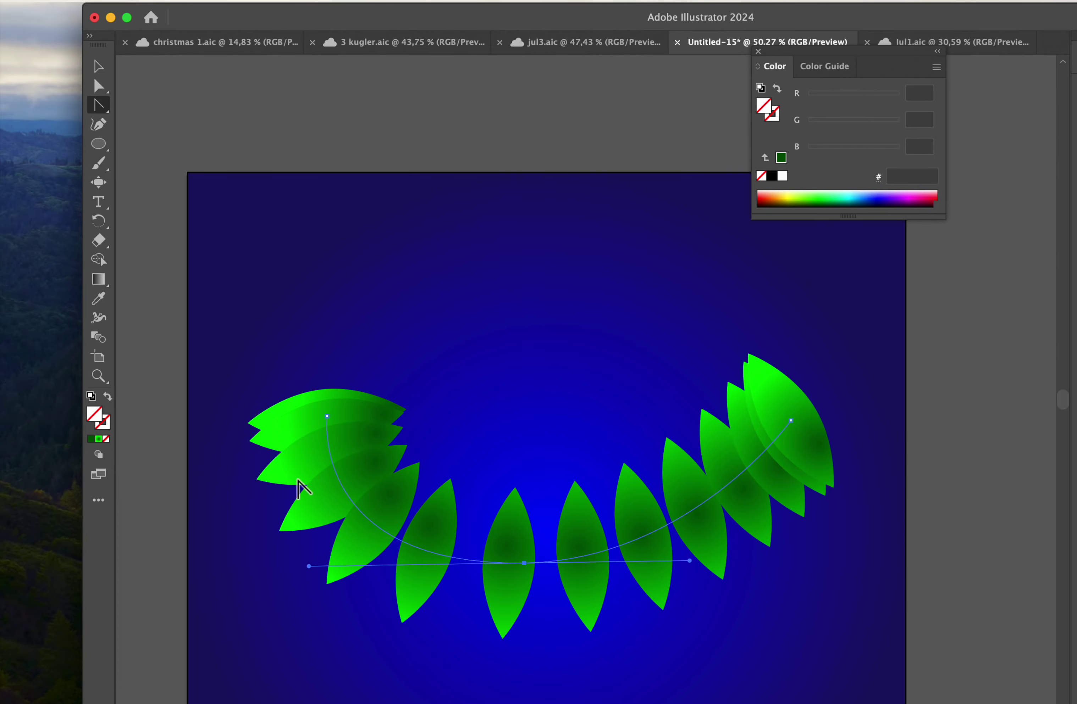
{"action": "left_click_drag", "start_coordinate": [326, 416], "coordinate": [339, 343]}
{"action": "left_click_drag", "start_coordinate": [791, 420], "coordinate": [779, 537]}
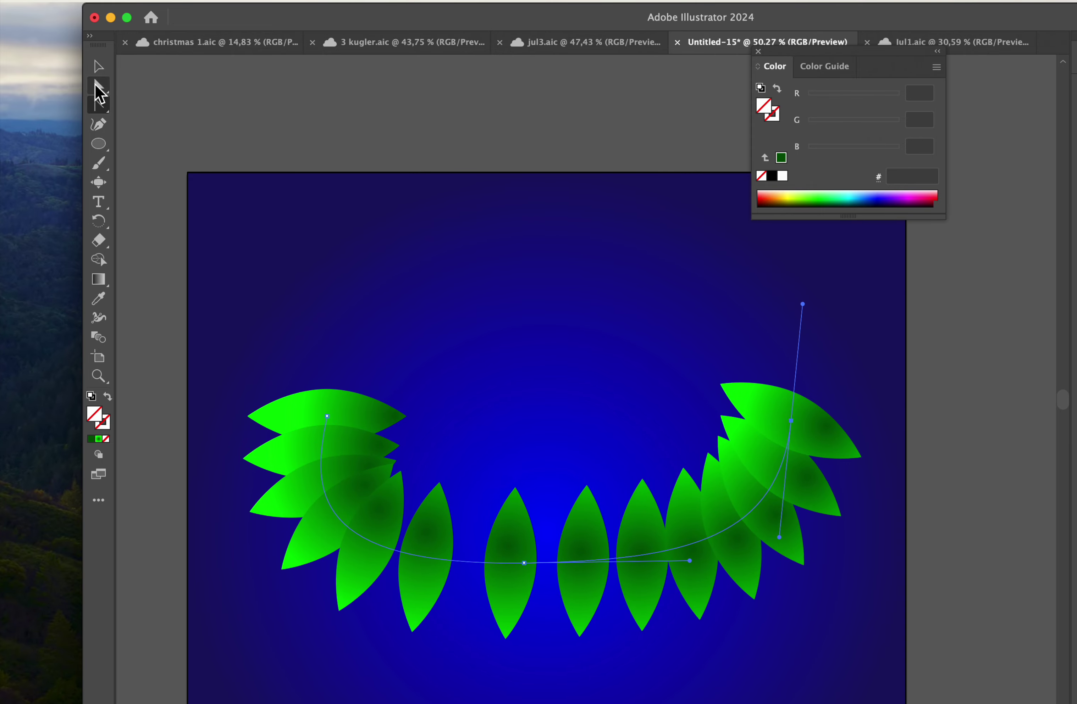
Step: Lower the spine's middle anchor a little and shorten both its handles to make a rounder lower arc
{"action": "left_click_drag", "start_coordinate": [524, 563], "coordinate": [526, 599]}
{"action": "left_click_drag", "start_coordinate": [691, 597], "coordinate": [660, 608]}
{"action": "left_click_drag", "start_coordinate": [311, 587], "coordinate": [389, 599]}
Step: Copy the upper-left end leaf of the leaf arc and move the whole blend off the artboard, beyond its right edge
{"action": "scroll", "coordinate": [630, 632], "scroll_direction": "down", "scroll_amount": 5}
{"action": "scroll", "coordinate": [630, 632], "scroll_direction": "right", "scroll_amount": 4}
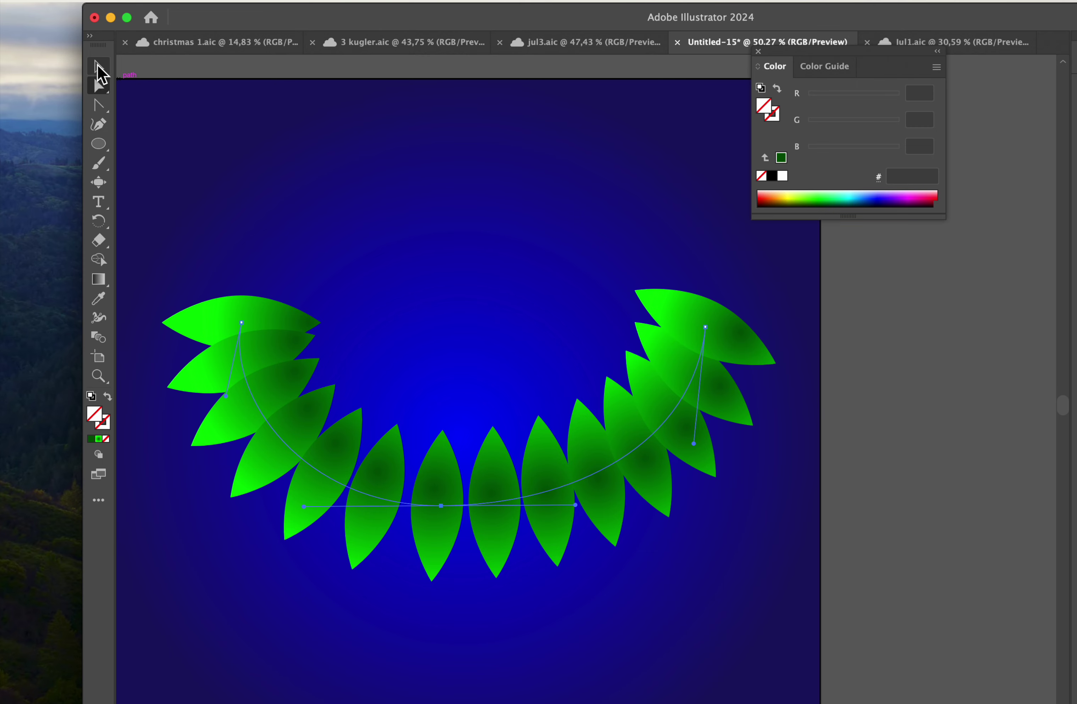
{"action": "left_click", "coordinate": [279, 319]}
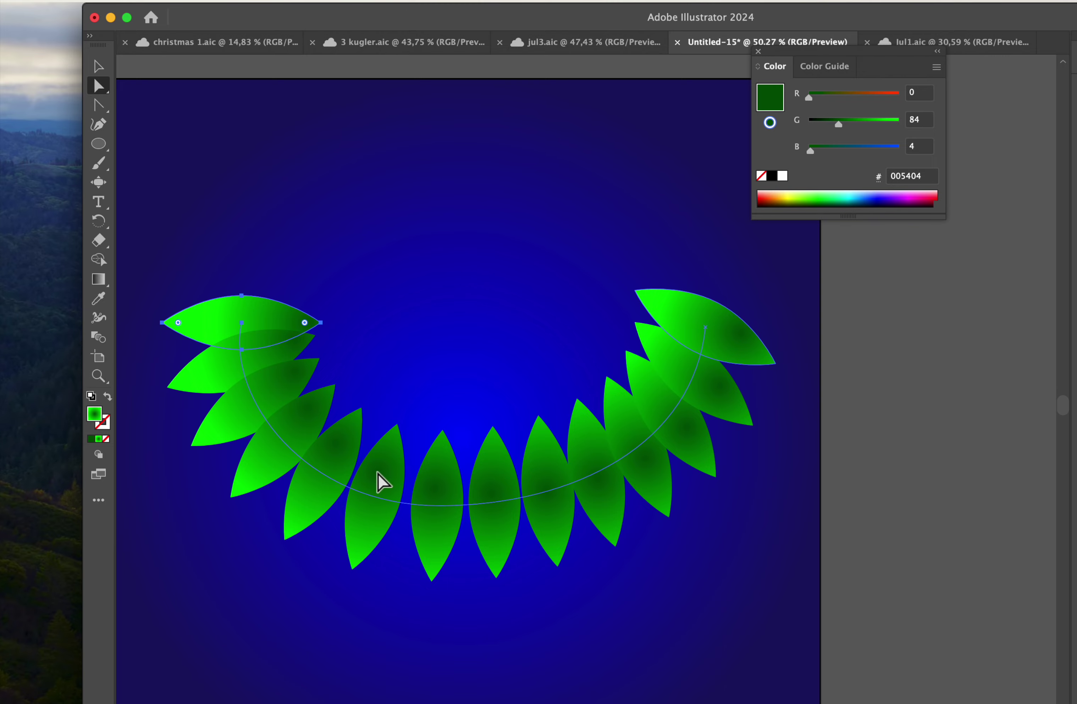
{"action": "scroll", "coordinate": [384, 483], "scroll_direction": "up", "scroll_amount": 2}
{"action": "scroll", "coordinate": [383, 483], "scroll_direction": "left", "scroll_amount": 2}
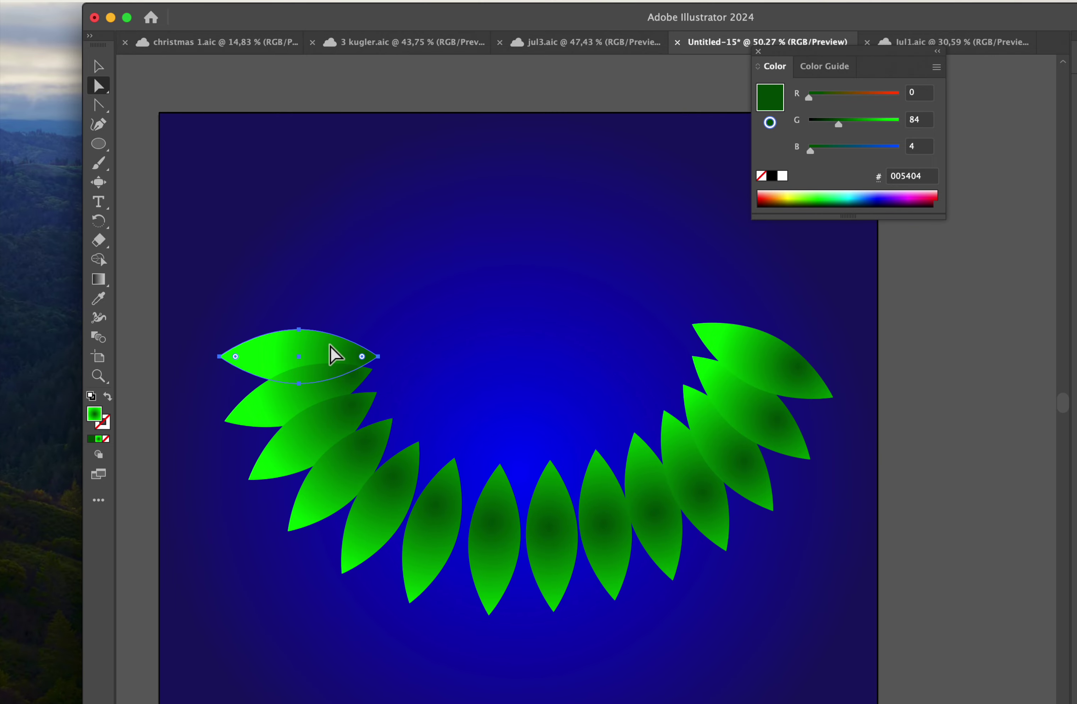
{"action": "left_click", "coordinate": [99, 67]}
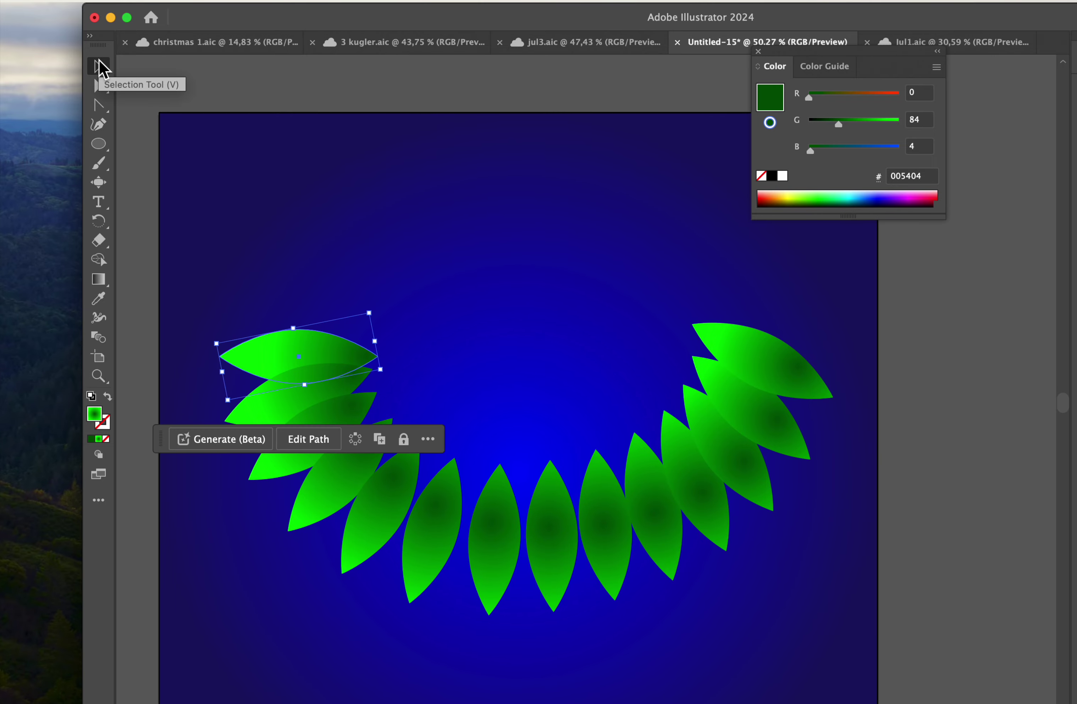
{"action": "left_click", "coordinate": [300, 203]}
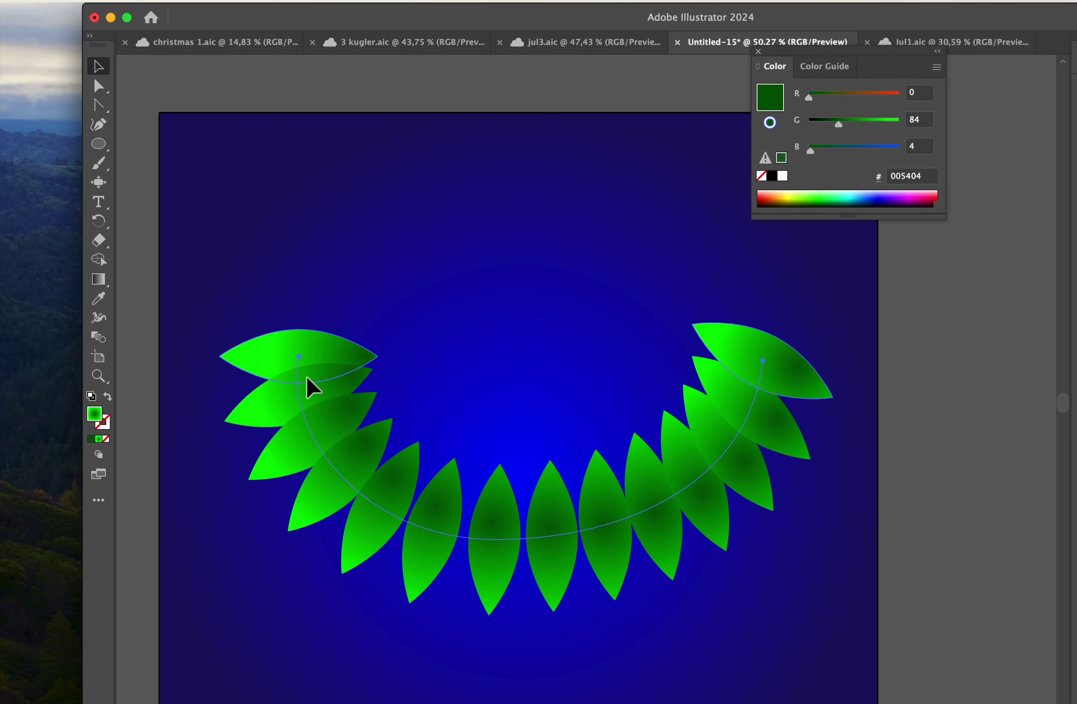
{"action": "left_click_drag", "start_coordinate": [311, 386], "coordinate": [985, 451]}
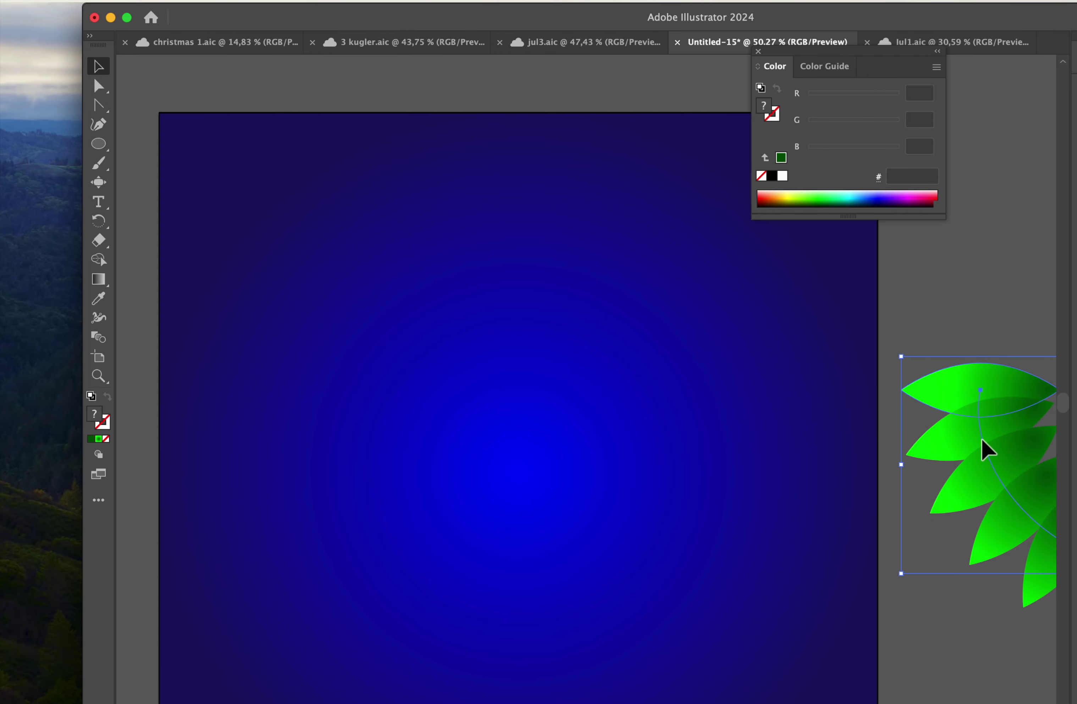
Step: Paste the copied leaf, rotate it nearly upright with its dark tip up, and move it to the artboard's upper left
{"action": "key", "text": "super+v"}
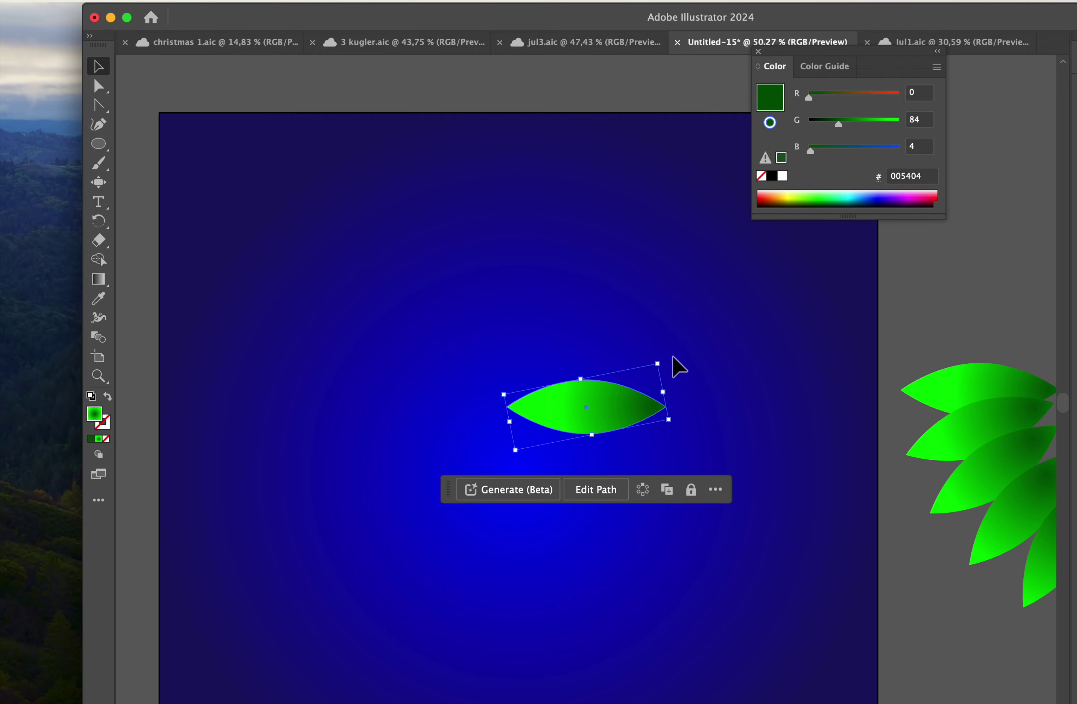
{"action": "left_click_drag", "start_coordinate": [658, 354], "coordinate": [529, 314]}
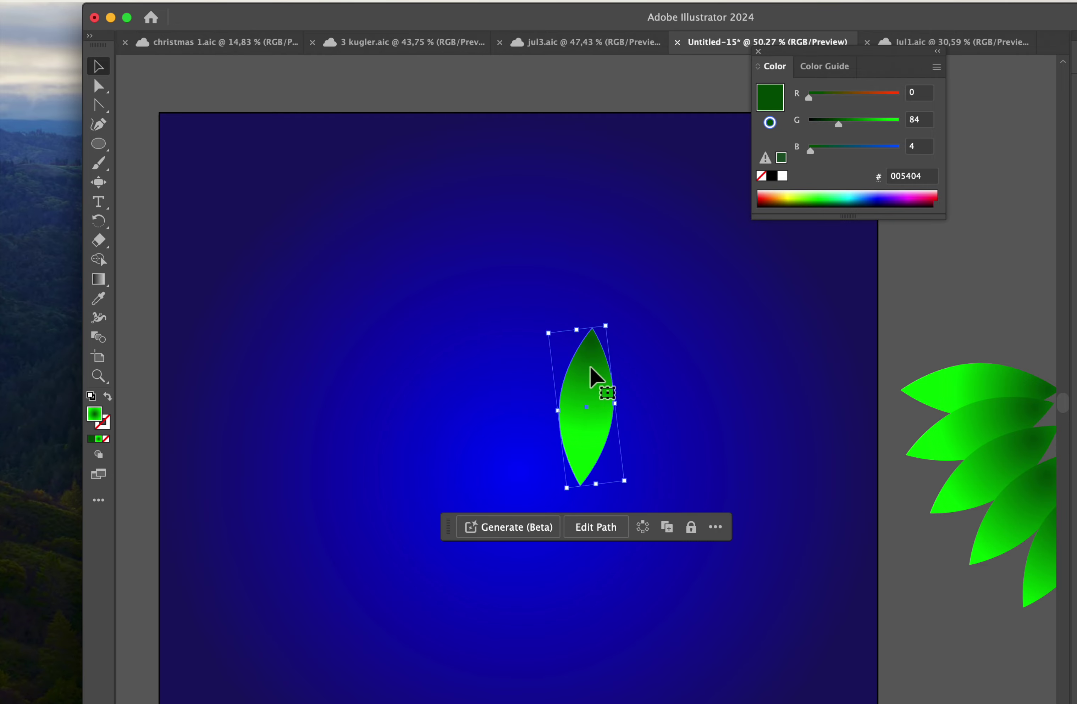
{"action": "left_click_drag", "start_coordinate": [594, 378], "coordinate": [386, 263]}
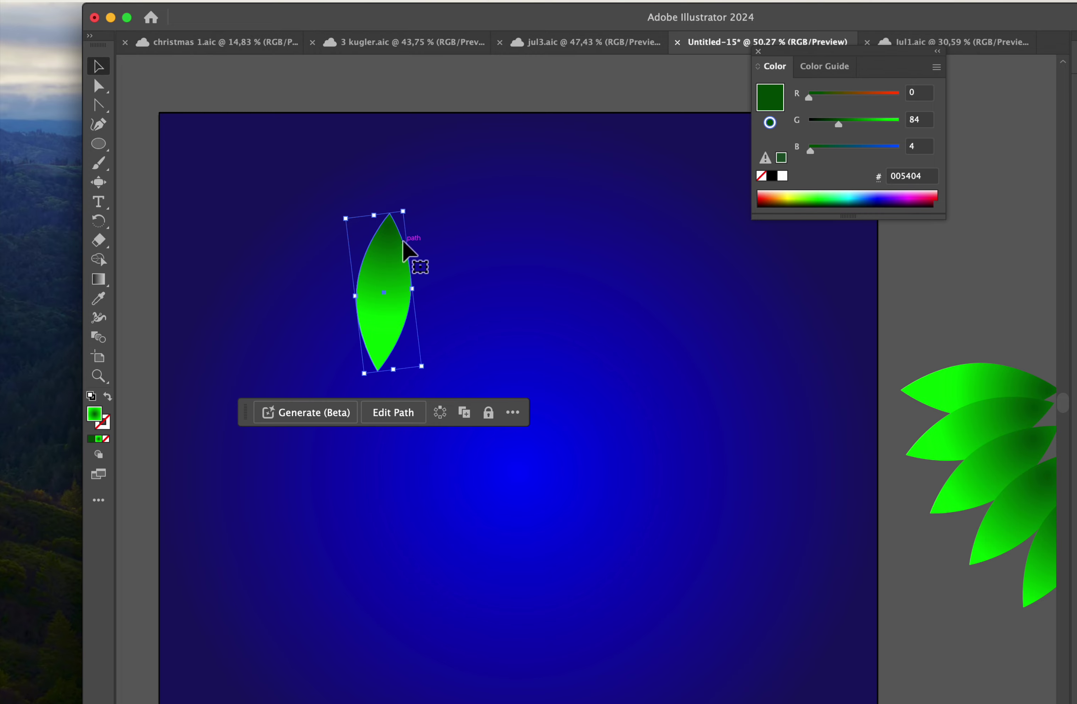
Step: Duplicate the leaf slightly to the right and tilt the two leaves apart into a V shape that meets at the base
{"action": "left_click_drag", "start_coordinate": [402, 258], "coordinate": [429, 263]}
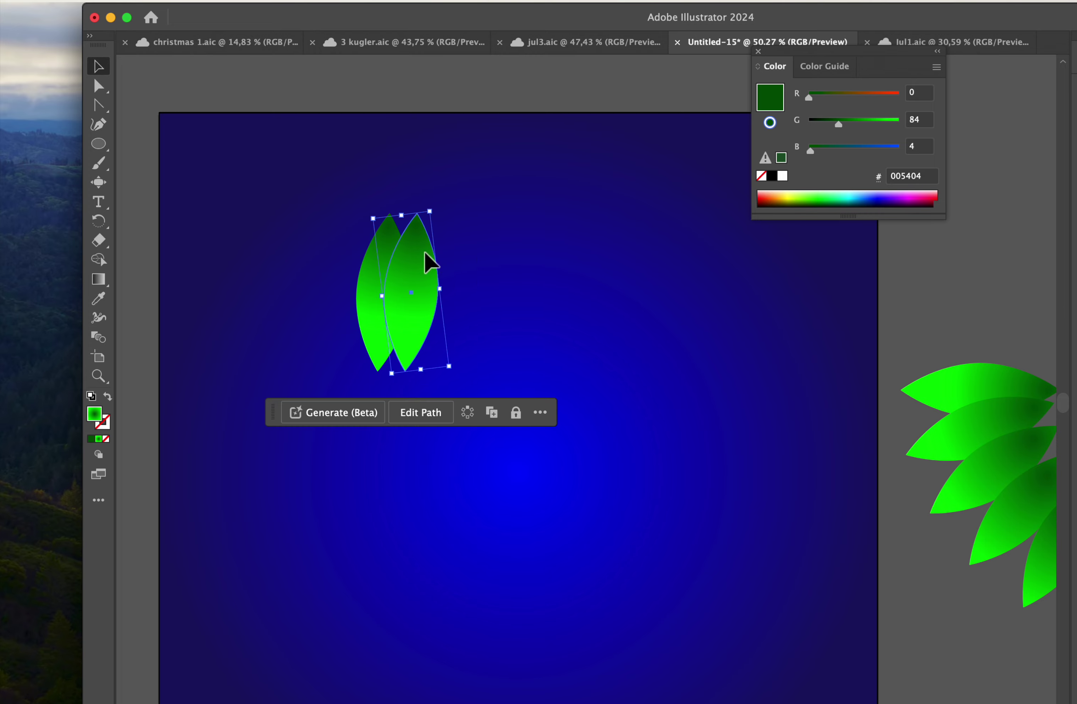
{"action": "left_click_drag", "start_coordinate": [433, 208], "coordinate": [469, 221]}
{"action": "left_click", "coordinate": [380, 242]}
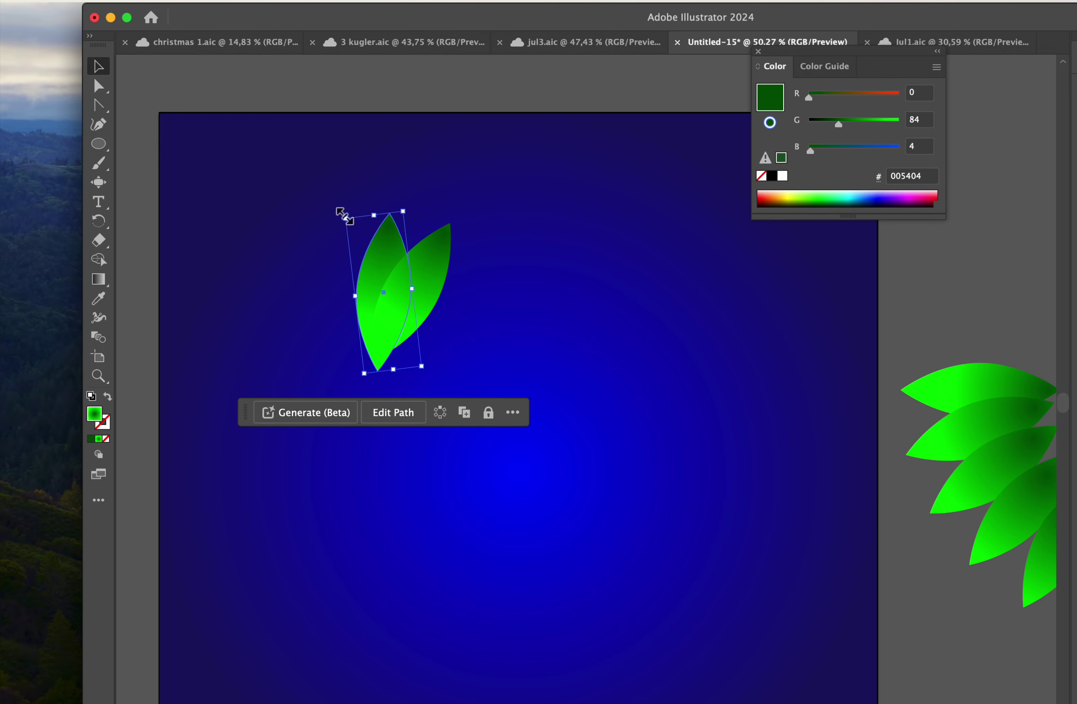
{"action": "left_click_drag", "start_coordinate": [344, 215], "coordinate": [370, 236]}
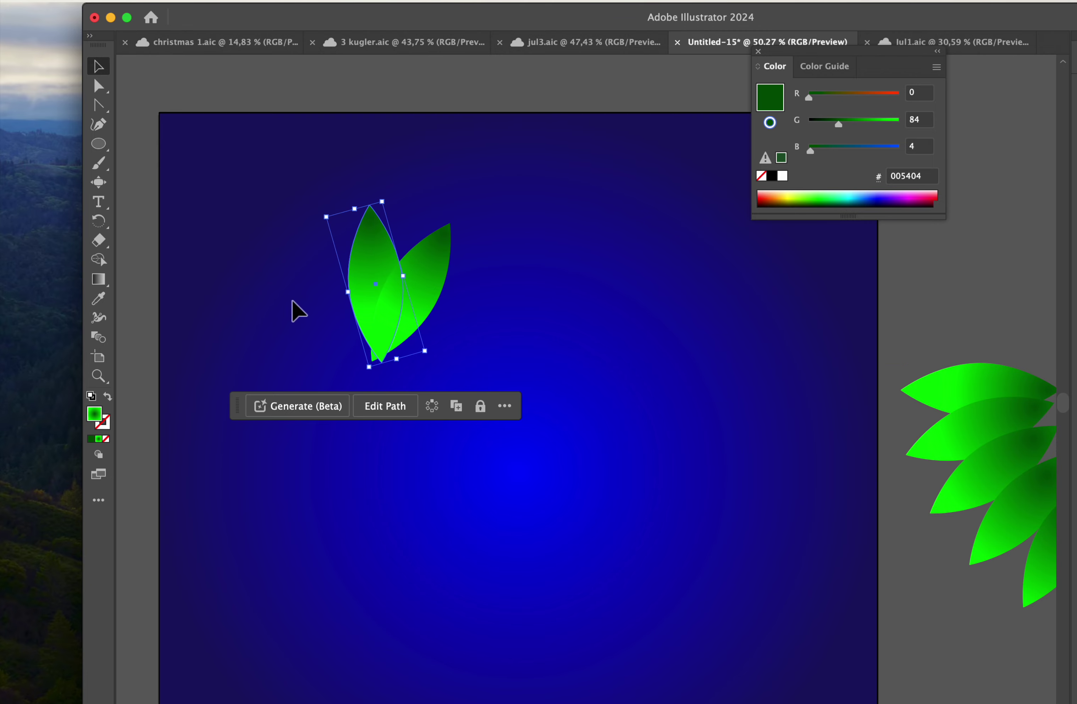
Step: Reverse the right leaf's gradient so it runs from dark green at the base to bright green at the tip
{"action": "left_click", "coordinate": [427, 269]}
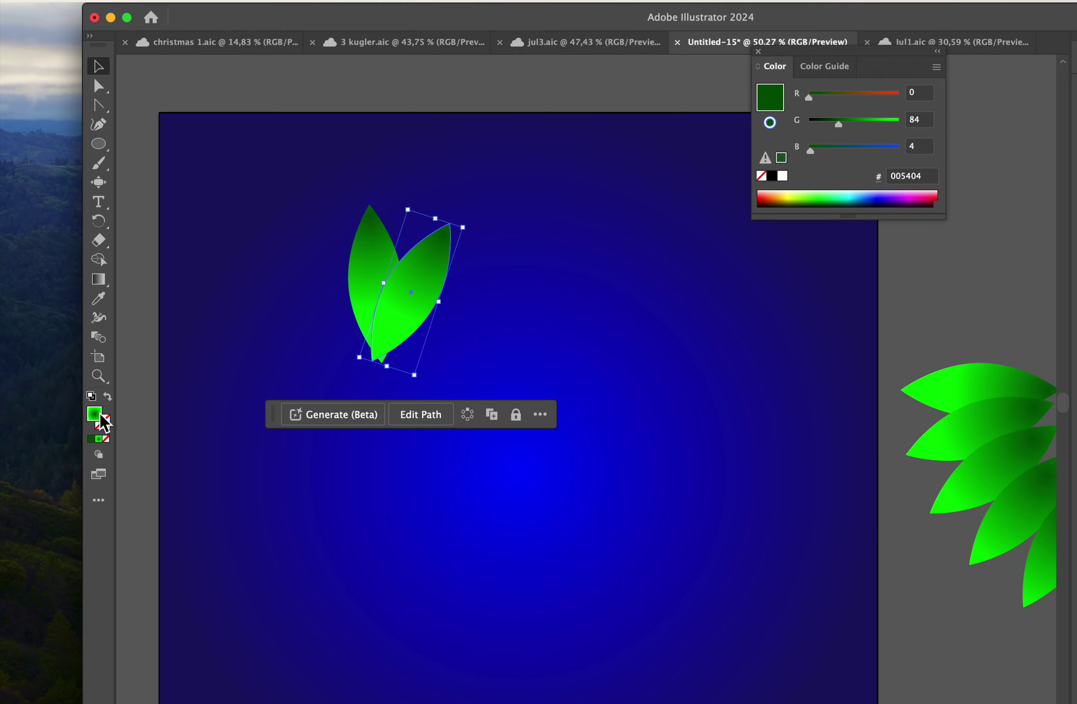
{"action": "left_click", "coordinate": [99, 279]}
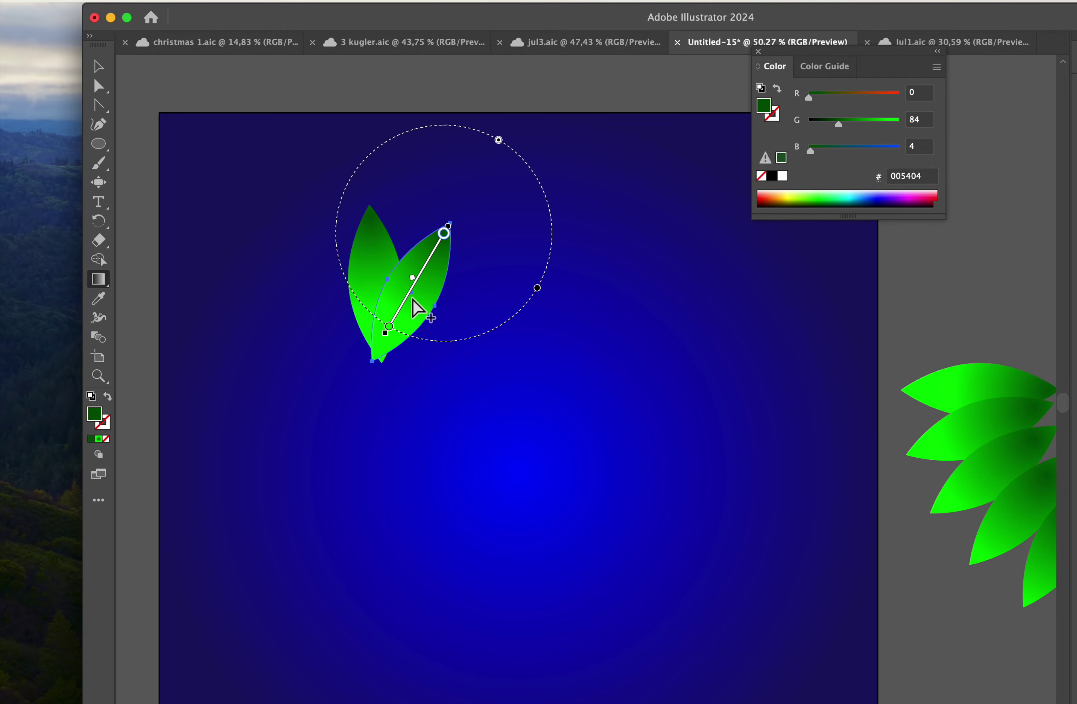
{"action": "left_click_drag", "start_coordinate": [435, 273], "coordinate": [383, 342]}
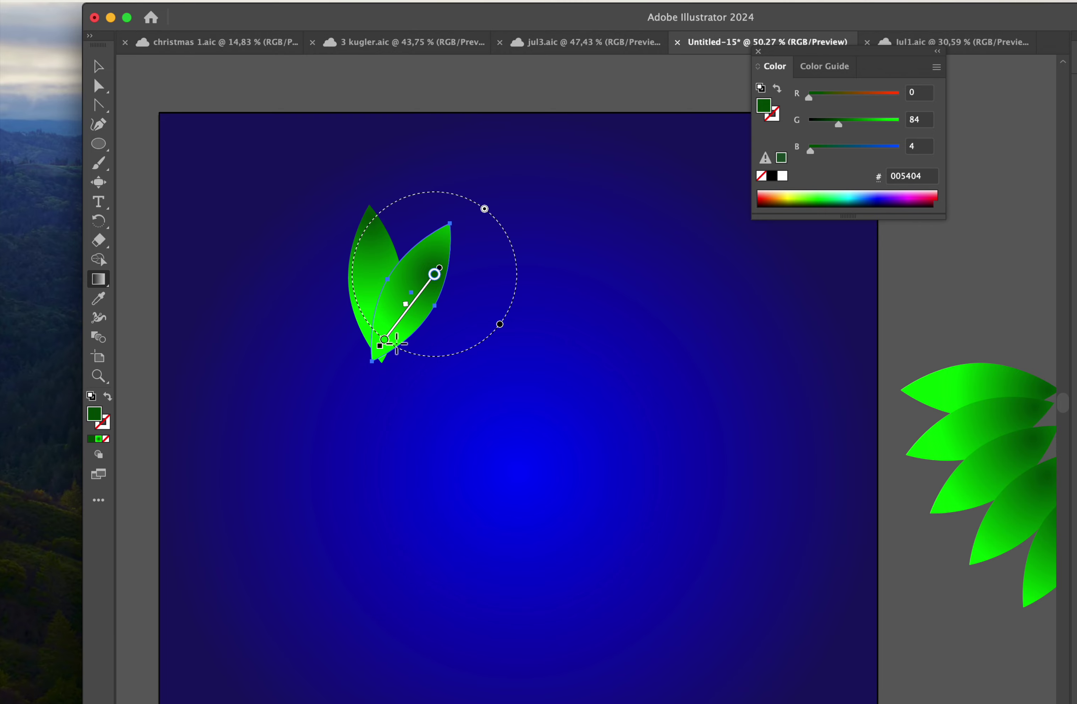
{"action": "left_click_drag", "start_coordinate": [384, 340], "coordinate": [447, 237]}
{"action": "left_click", "coordinate": [98, 66]}
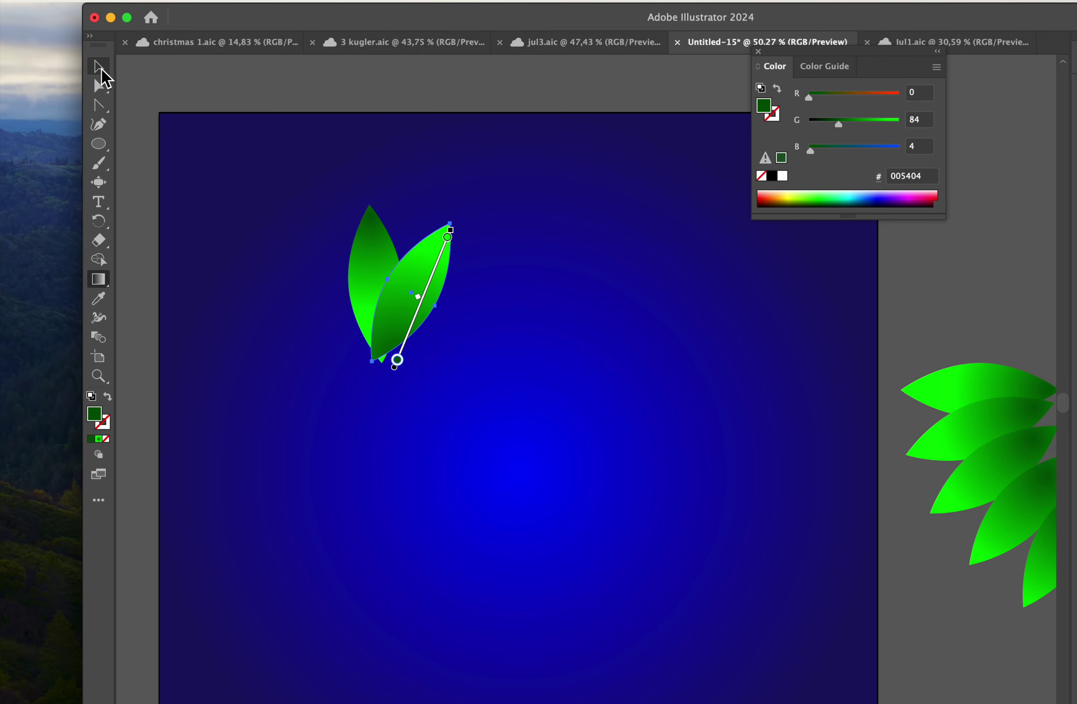
Step: Group the two leaves and place a duplicate of the group in the artboard's lower right
{"action": "left_click", "coordinate": [473, 174]}
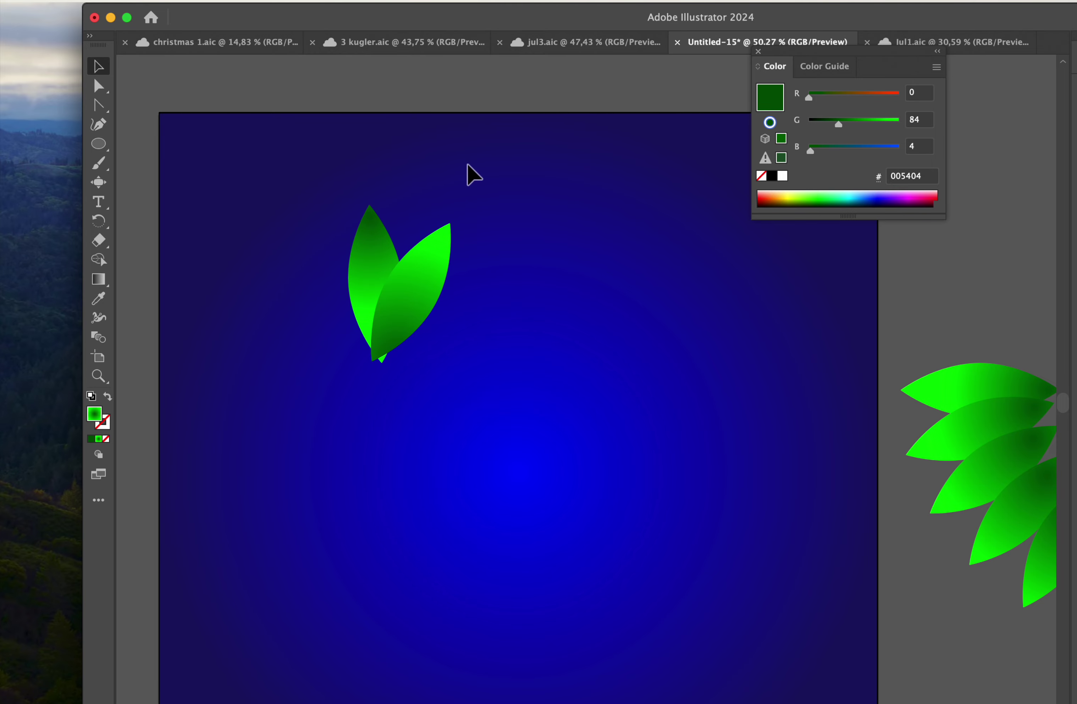
{"action": "left_click_drag", "start_coordinate": [326, 217], "coordinate": [481, 346]}
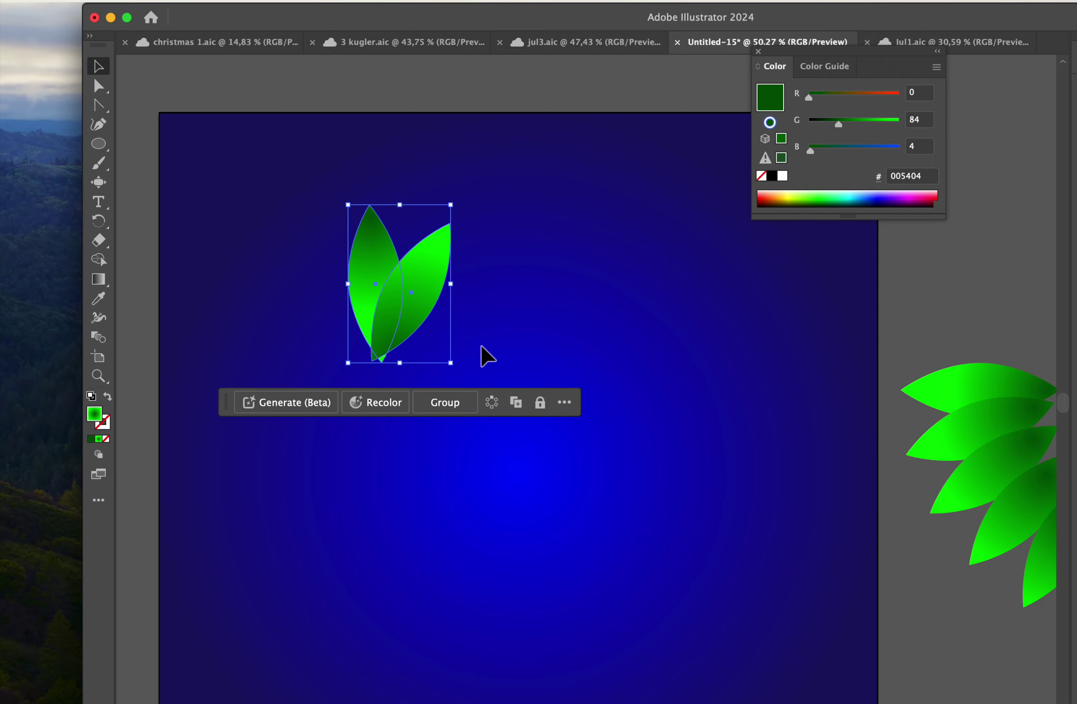
{"action": "key", "text": "super+g"}
{"action": "scroll", "coordinate": [487, 357], "scroll_direction": "down", "scroll_amount": 3}
{"action": "scroll", "coordinate": [487, 357], "scroll_direction": "right", "scroll_amount": 3}
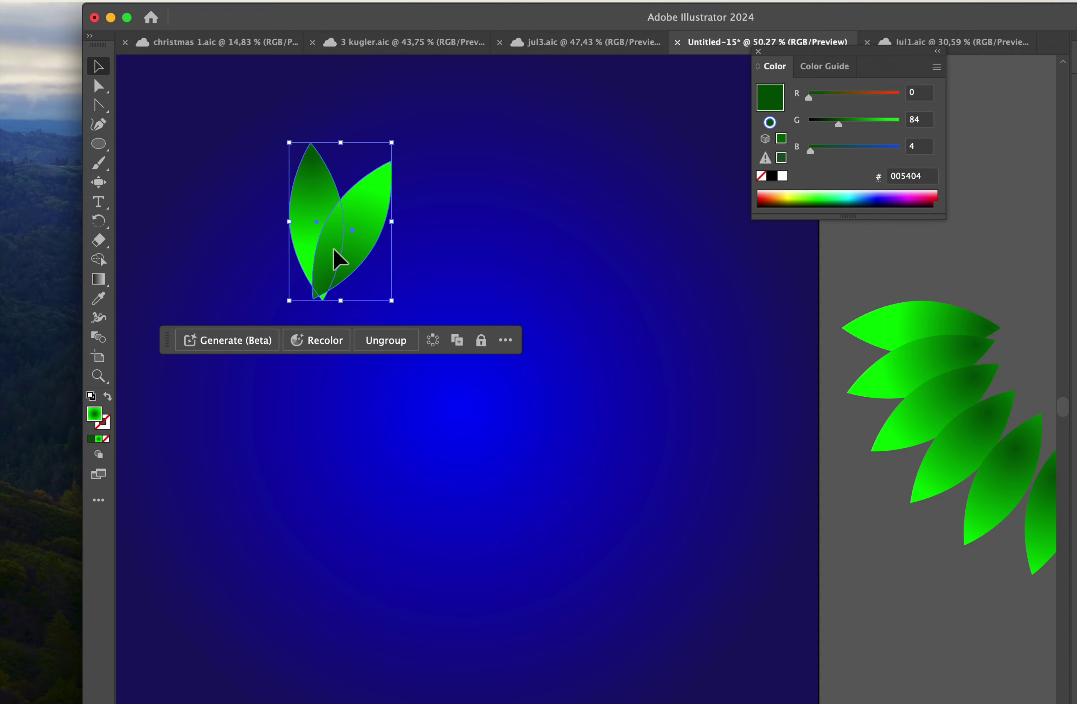
{"action": "left_click_drag", "start_coordinate": [339, 259], "coordinate": [567, 599]}
{"action": "scroll", "coordinate": [636, 451], "scroll_direction": "up", "scroll_amount": 2}
{"action": "scroll", "coordinate": [636, 450], "scroll_direction": "left", "scroll_amount": 3}
{"action": "scroll", "coordinate": [636, 451], "scroll_direction": "right", "scroll_amount": 2}
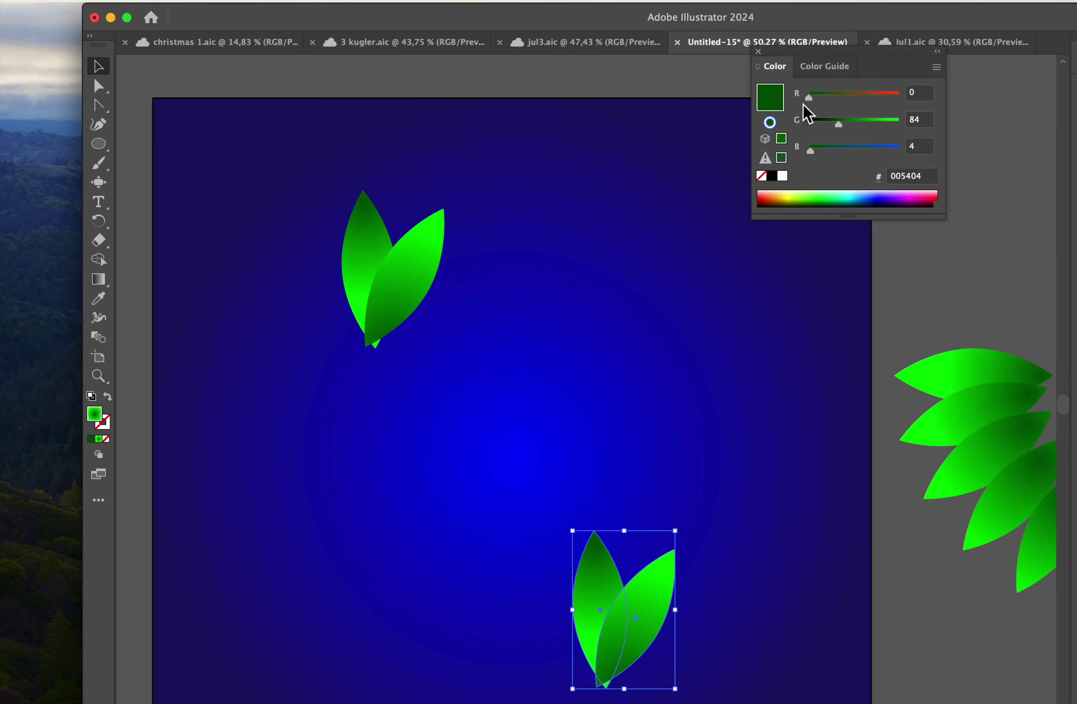
Step: Close the color settings, blend the upper leaf pair with the lower leaf pair, and open the blend options
{"action": "left_click", "coordinate": [759, 57]}
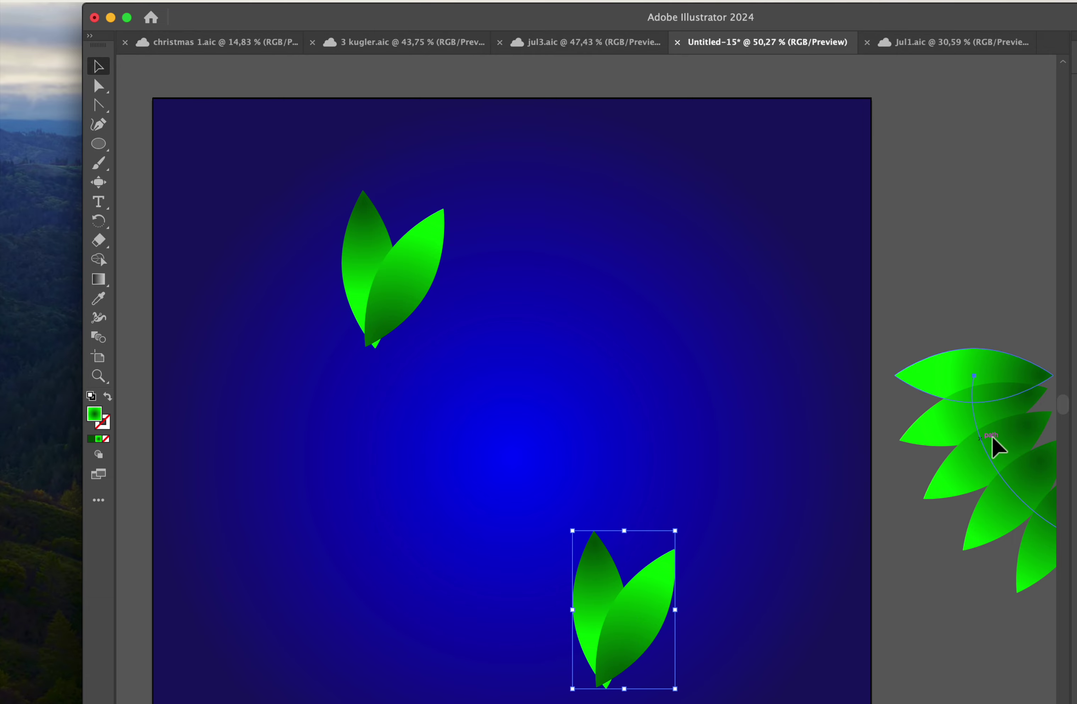
{"action": "left_click", "coordinate": [993, 445]}
{"action": "scroll", "coordinate": [1052, 439], "scroll_direction": "right", "scroll_amount": 3}
{"action": "scroll", "coordinate": [624, 507], "scroll_direction": "left", "scroll_amount": 5}
{"action": "scroll", "coordinate": [624, 507], "scroll_direction": "down", "scroll_amount": 2}
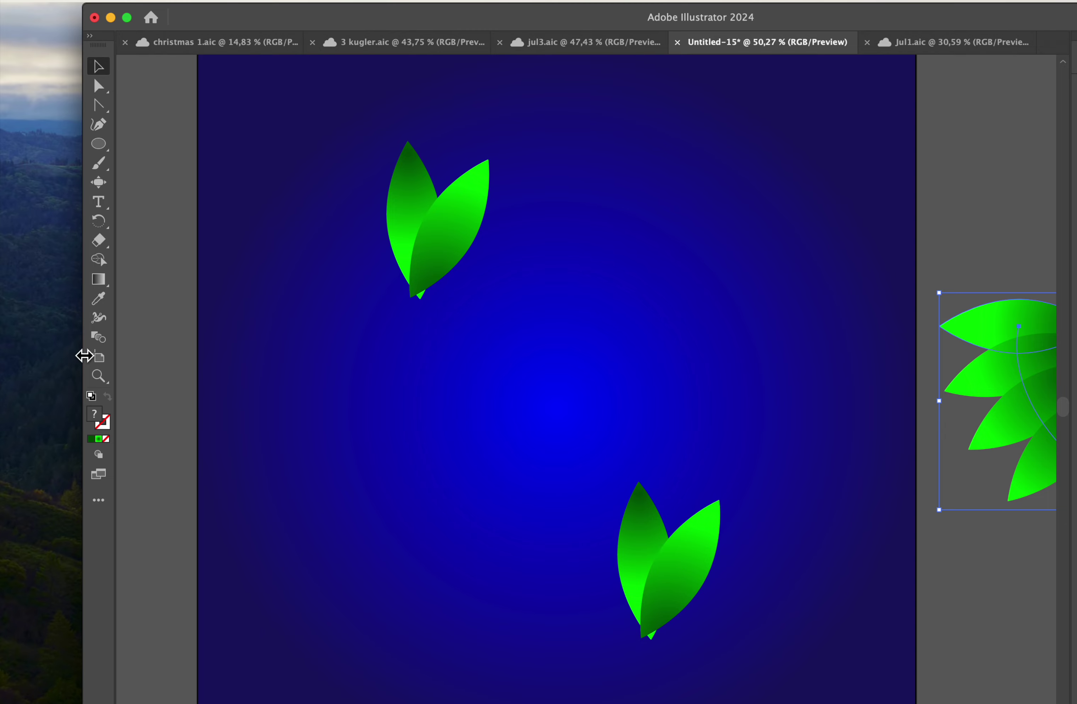
{"action": "left_click", "coordinate": [99, 340]}
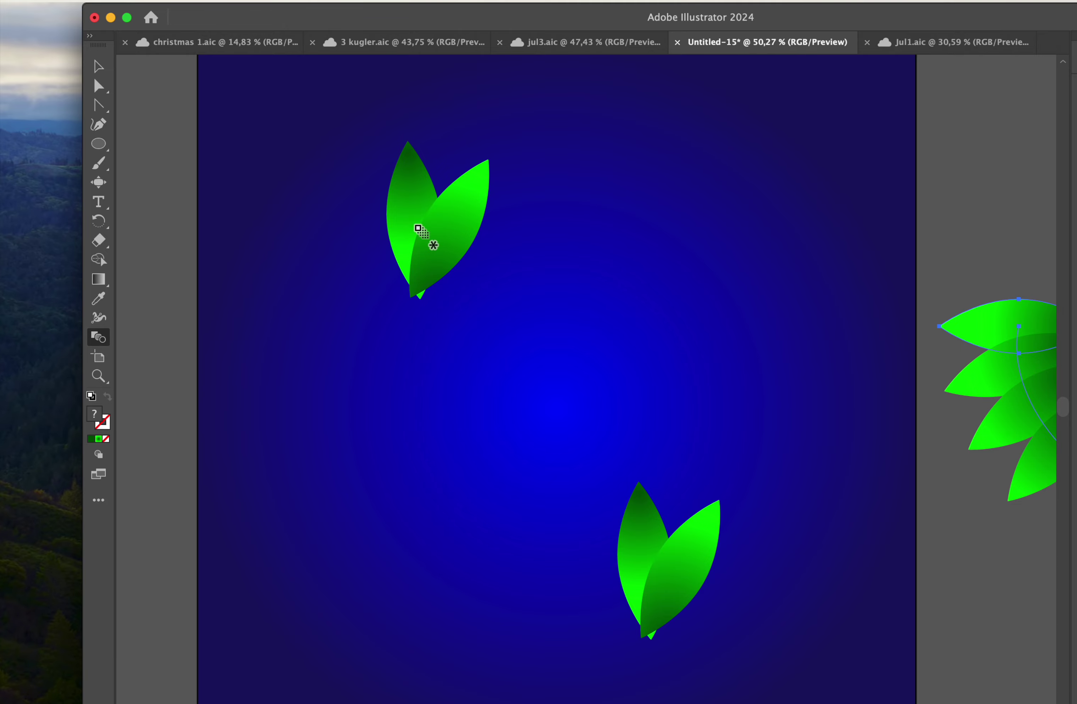
{"action": "left_click", "coordinate": [661, 566]}
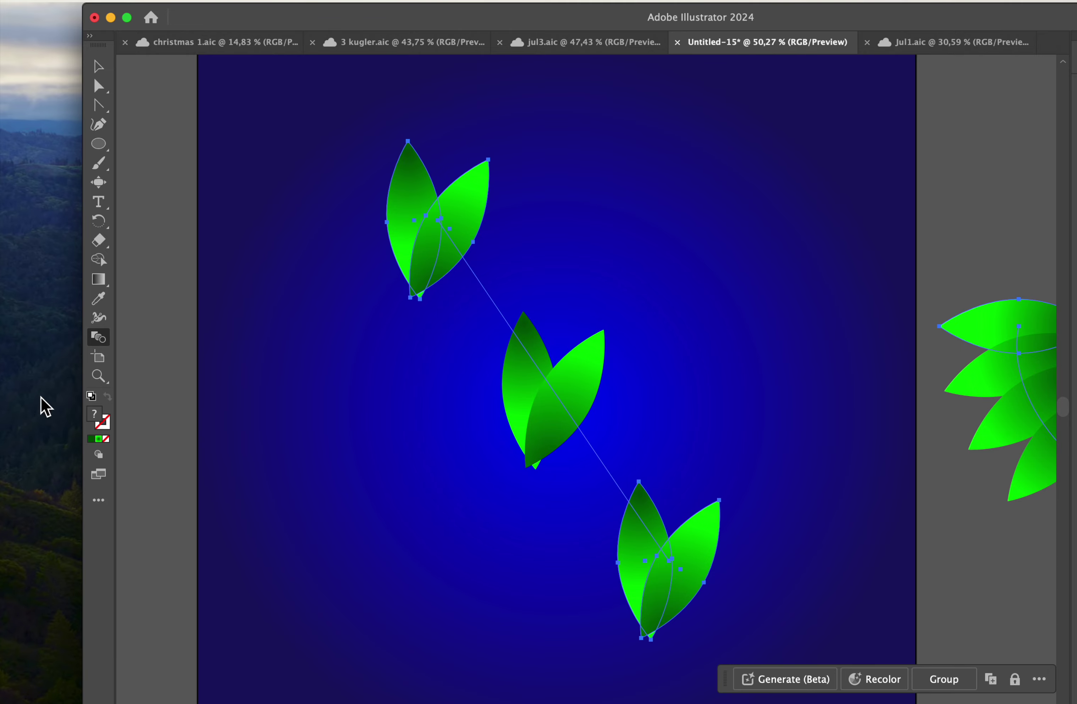
{"action": "double_click", "coordinate": [99, 339]}
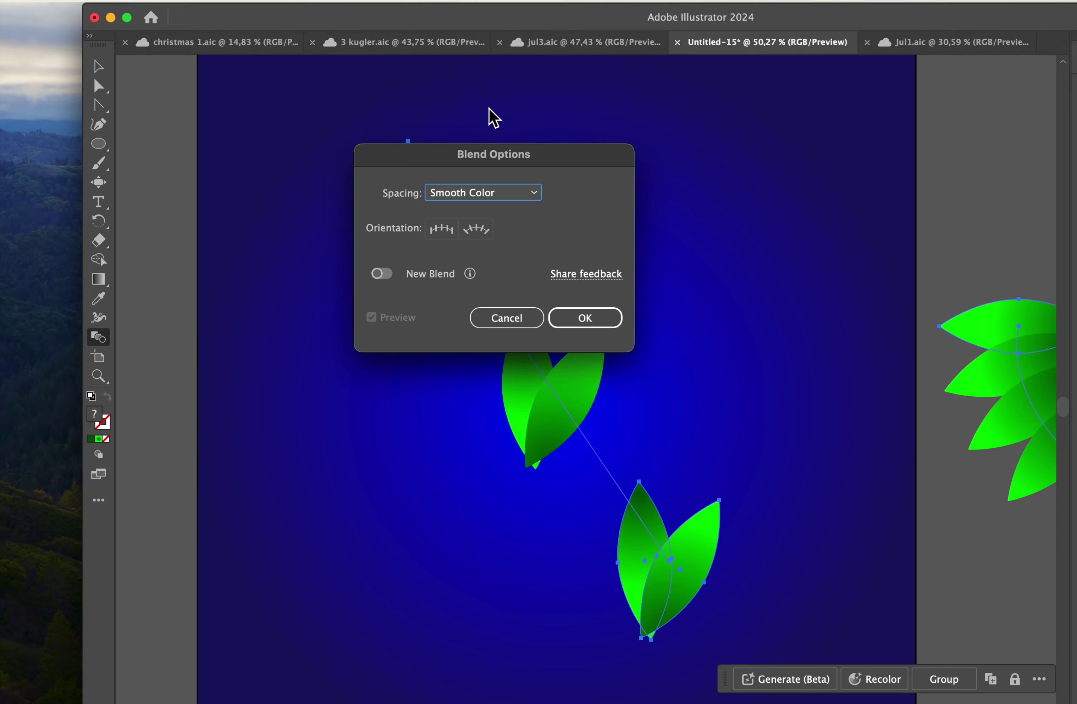
{"action": "left_click_drag", "start_coordinate": [483, 163], "coordinate": [725, 119]}
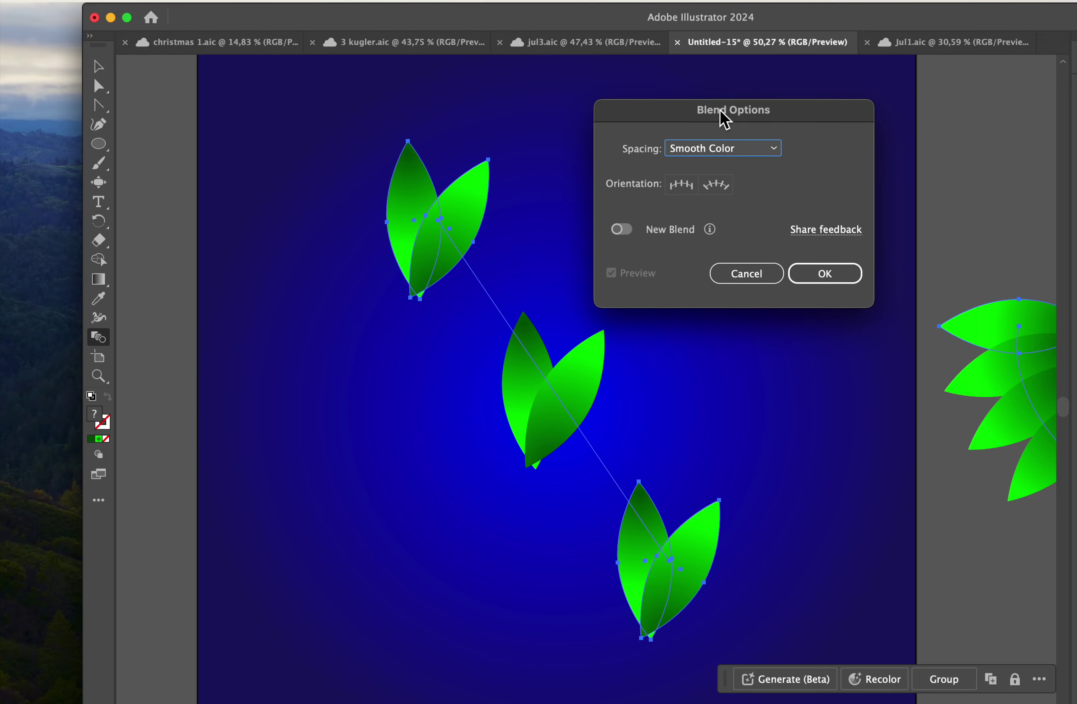
Step: Try Specified Distance spacing for the leaf-pair blend, widening the distance up to 58 px
{"action": "left_click", "coordinate": [750, 158]}
{"action": "left_click", "coordinate": [726, 209]}
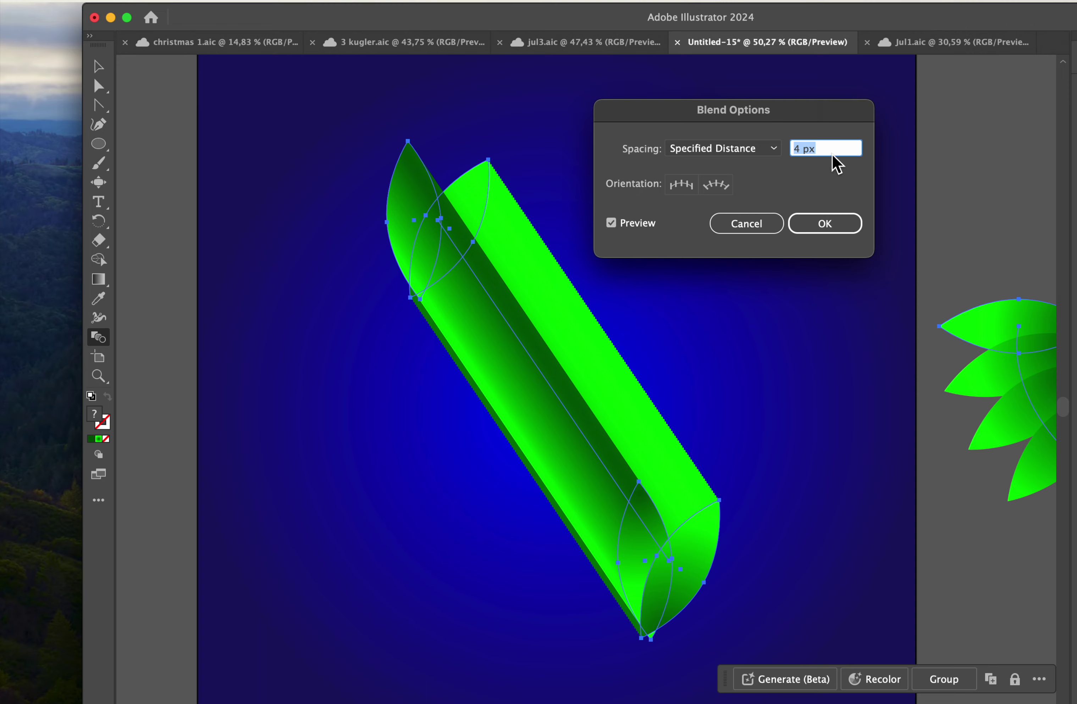
{"action": "key", "text": "Down"}
{"action": "type", "text": "19"}
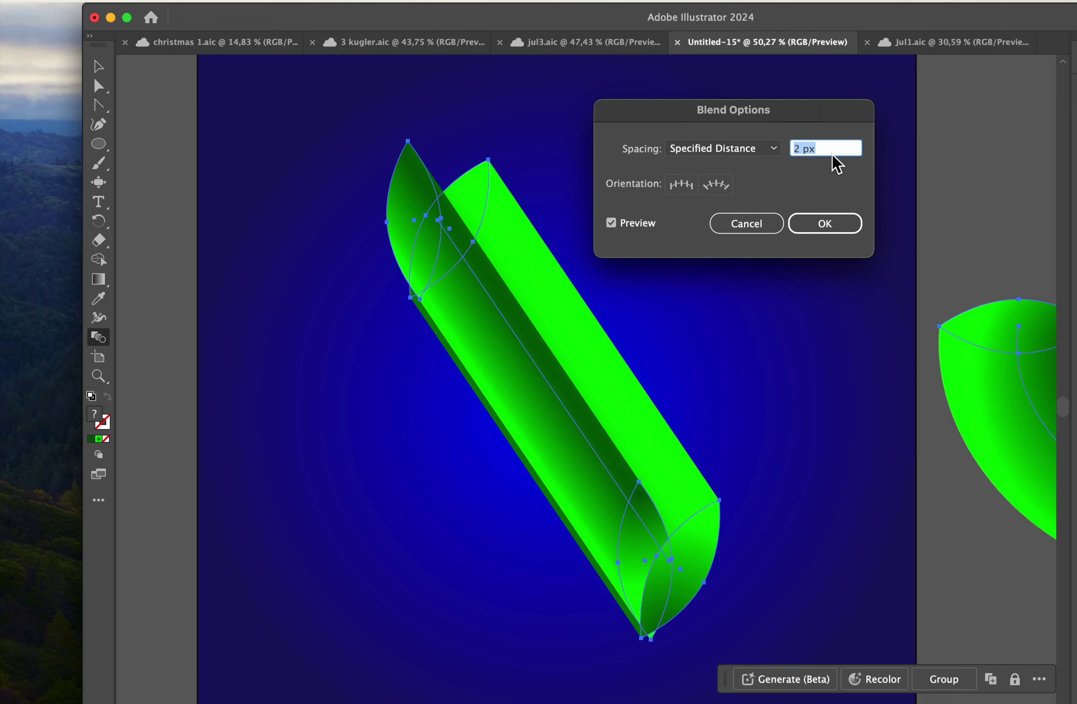
{"action": "key", "text": "Tab"}
{"action": "key", "text": "Up"}
{"action": "key", "text": "Up"}
{"action": "key", "text": "Up"}
{"action": "key", "text": "Up"}
{"action": "key", "text": "Up"}
{"action": "key", "text": "Up"}
{"action": "key", "text": "Up"}
{"action": "key", "text": "Up"}
{"action": "key", "text": "Up"}
{"action": "key", "text": "Up"}
{"action": "key", "text": "Up"}
{"action": "key", "text": "Up"}
{"action": "key", "text": "Up"}
{"action": "key", "text": "Up"}
{"action": "key", "text": "Up"}
{"action": "key", "text": "Up"}
{"action": "key", "text": "Up"}
{"action": "key", "text": "Up"}
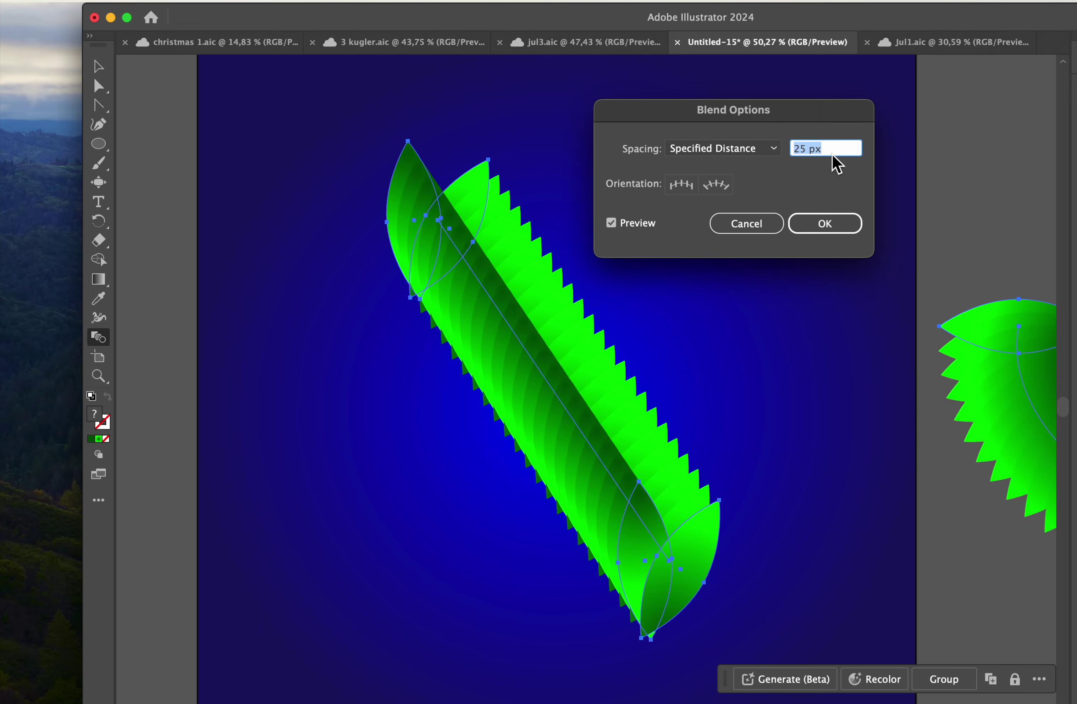
{"action": "key", "text": "Up"}
{"action": "key", "text": "Up"}
{"action": "key", "text": "Up"}
{"action": "key", "text": "Up"}
{"action": "key", "text": "Up"}
{"action": "key", "text": "Up"}
{"action": "key", "text": "Up"}
{"action": "key", "text": "Up"}
{"action": "key", "text": "Up"}
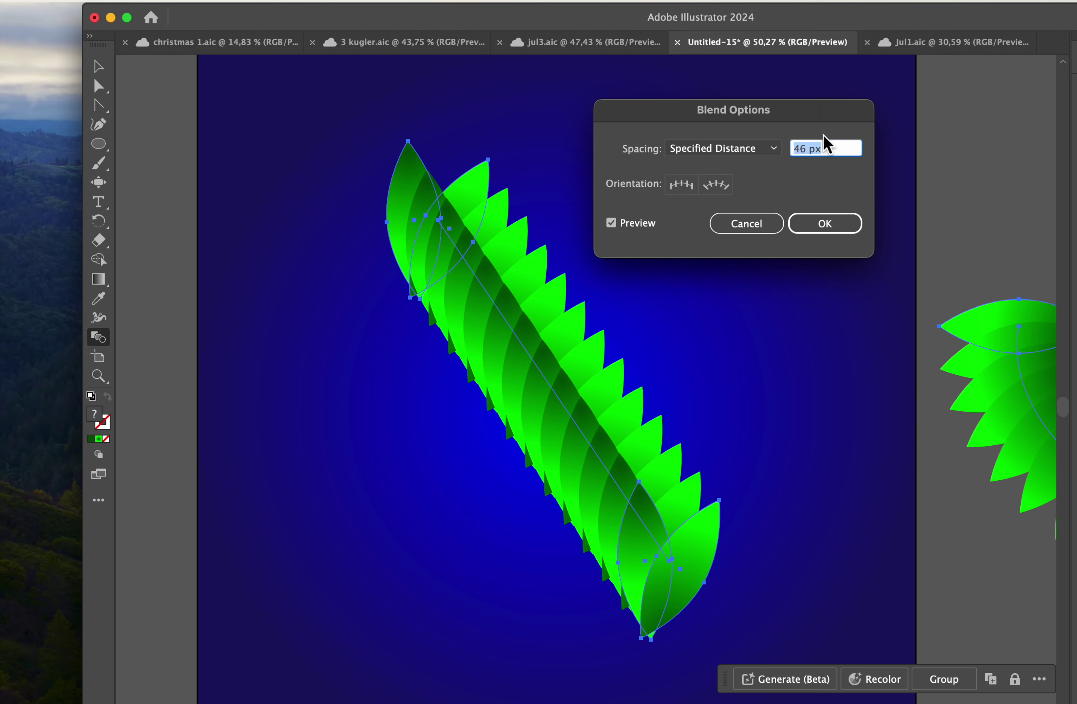
{"action": "key", "text": "Up"}
{"action": "key", "text": "Up"}
{"action": "key", "text": "Up"}
{"action": "key", "text": "Up"}
{"action": "key", "text": "Up"}
{"action": "key", "text": "Up"}
{"action": "key", "text": "Up"}
{"action": "key", "text": "Up"}
{"action": "key", "text": "Up"}
{"action": "key", "text": "Up"}
{"action": "key", "text": "Up"}
{"action": "key", "text": "Up"}
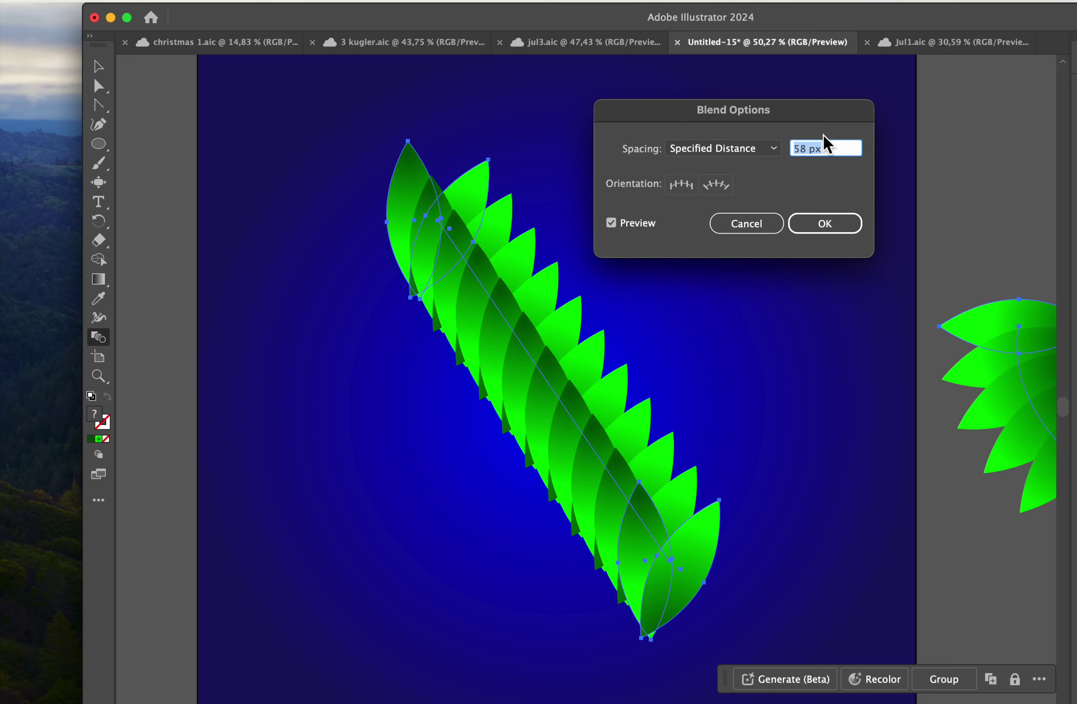
{"action": "key", "text": "Down"}
Step: Set the leaf-pair blend's spacing to Specified Steps with 9 steps and apply it
{"action": "left_click", "coordinate": [773, 148]}
{"action": "left_click", "coordinate": [738, 180]}
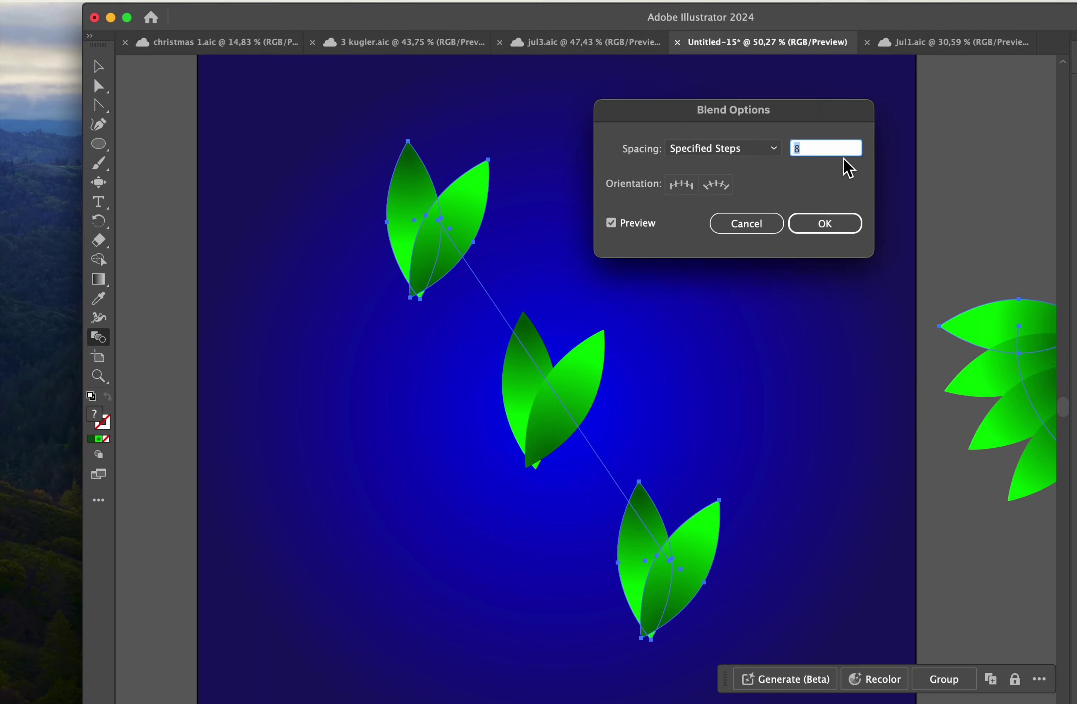
{"action": "key", "text": "Up"}
{"action": "key", "text": "Up"}
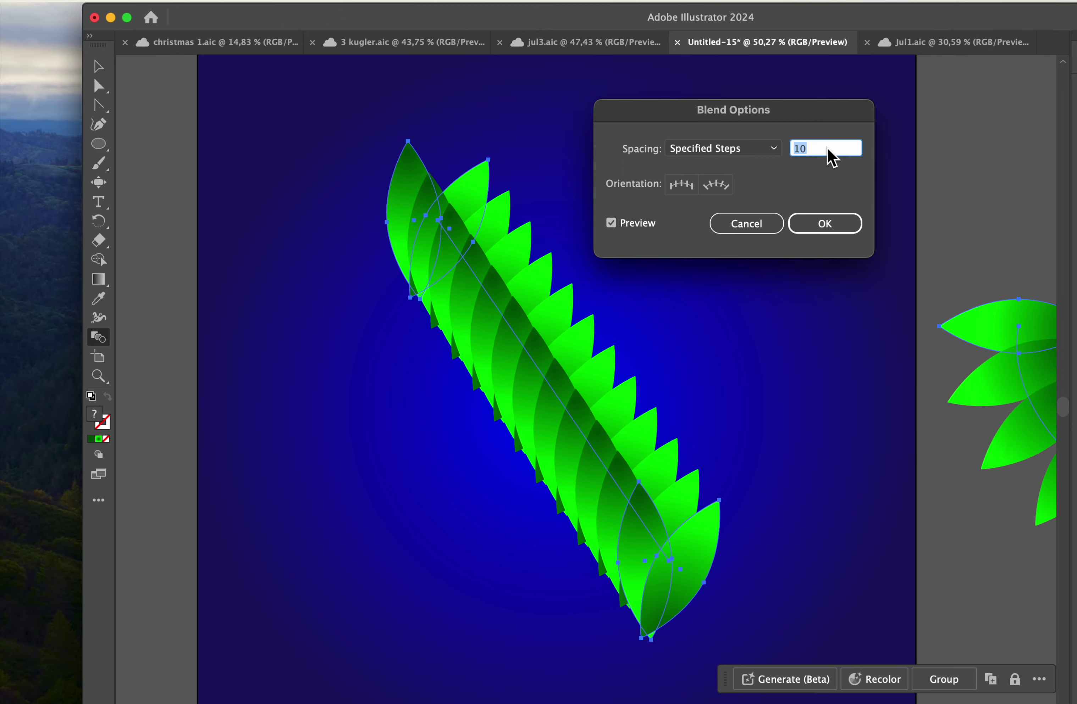
{"action": "key", "text": "Down"}
{"action": "key", "text": "Down"}
{"action": "key", "text": "Down"}
{"action": "key", "text": "Down"}
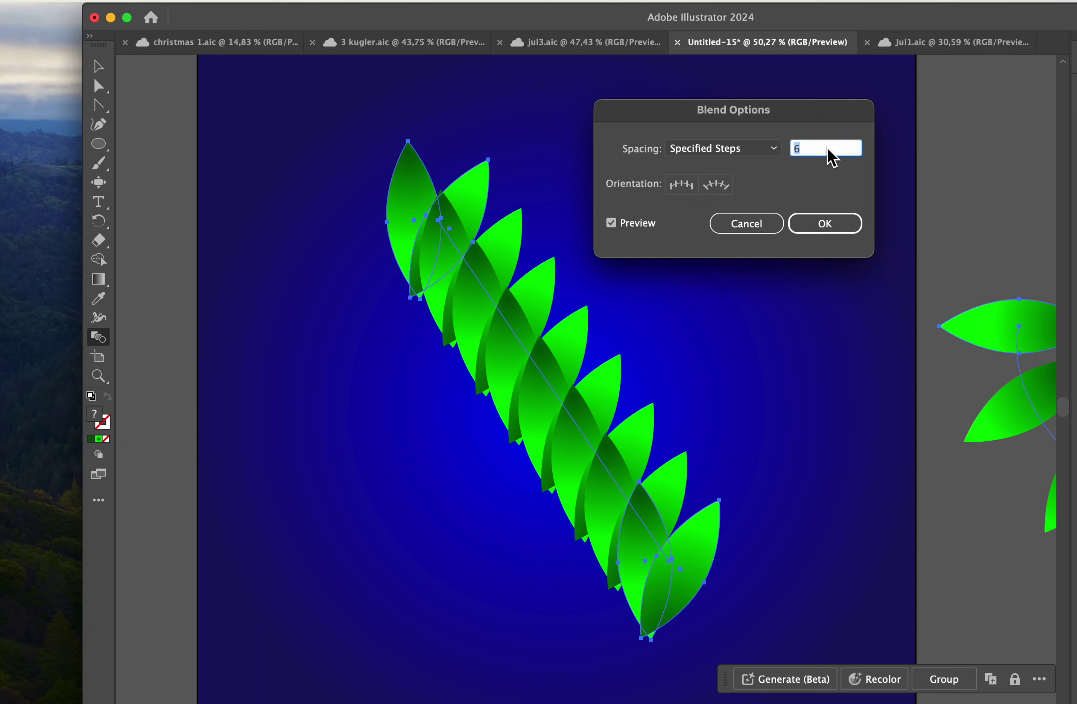
{"action": "key", "text": "Up"}
{"action": "key", "text": "Up"}
{"action": "key", "text": "Up"}
{"action": "left_click", "coordinate": [819, 222]}
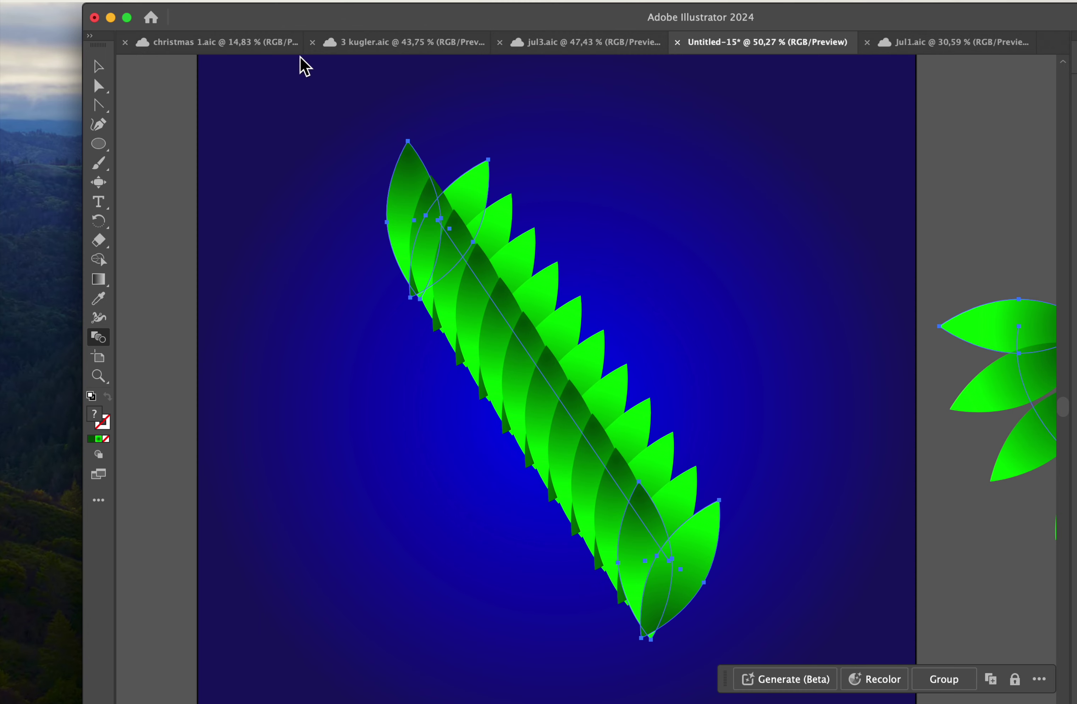
Step: Delete the older leaf blend lying beside the artboard, keeping the leaf-pair blend on the blue background
{"action": "left_click", "coordinate": [101, 67]}
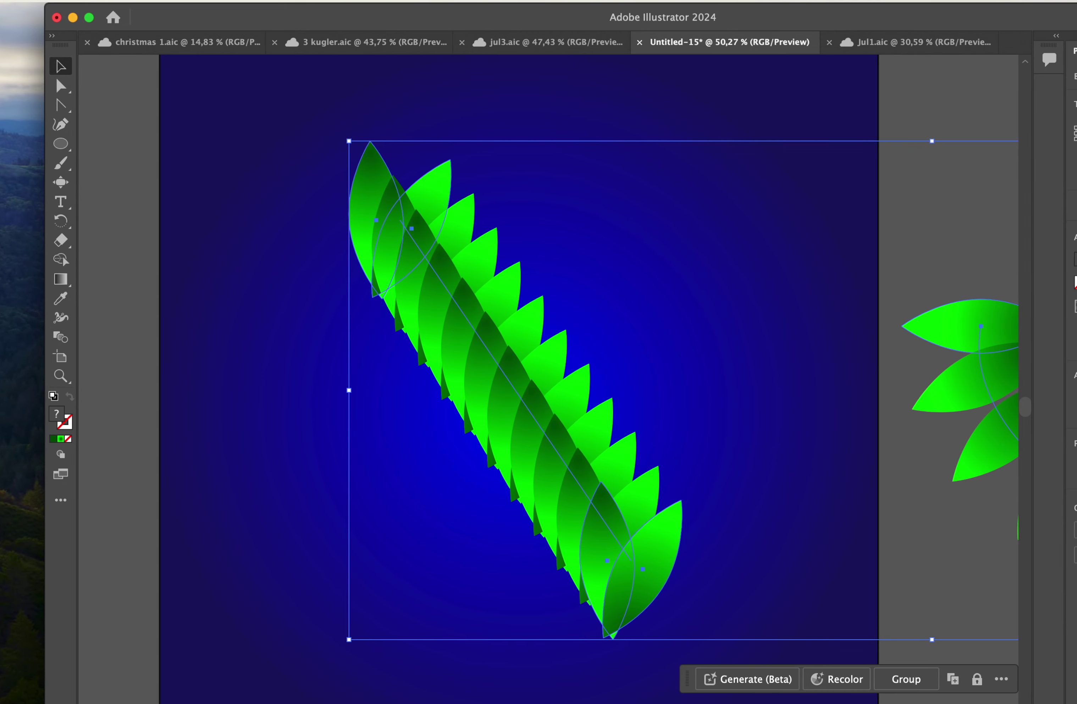
{"action": "key", "text": "F7"}
{"action": "left_click", "coordinate": [973, 86]}
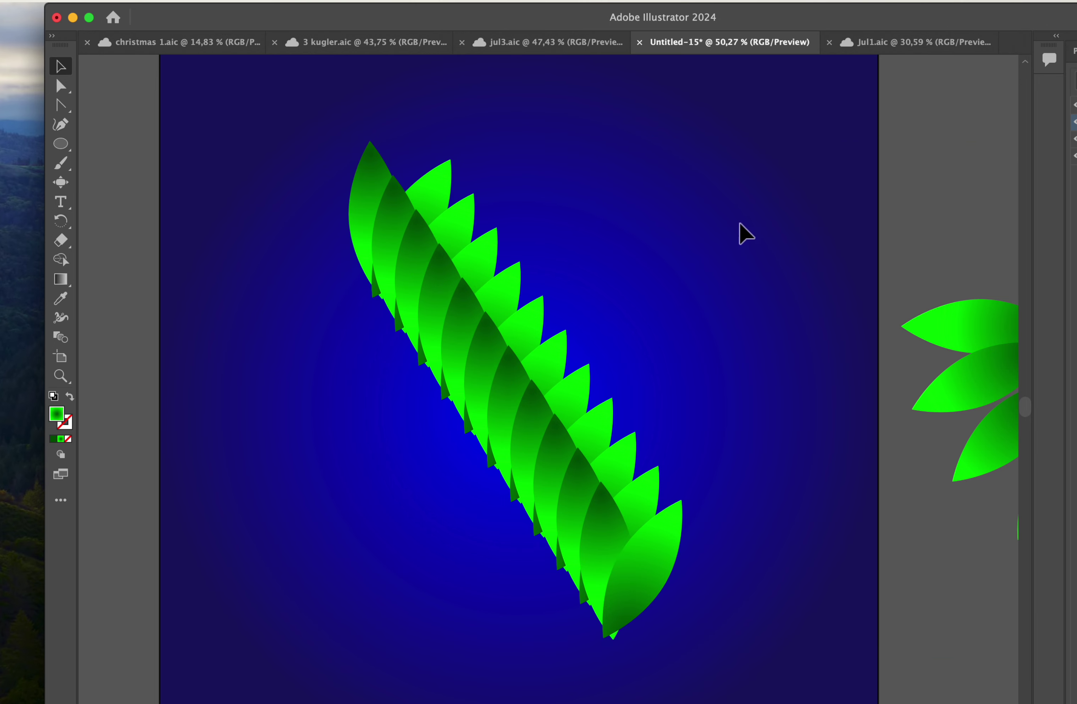
{"action": "left_click", "coordinate": [525, 372]}
{"action": "left_click", "coordinate": [992, 342]}
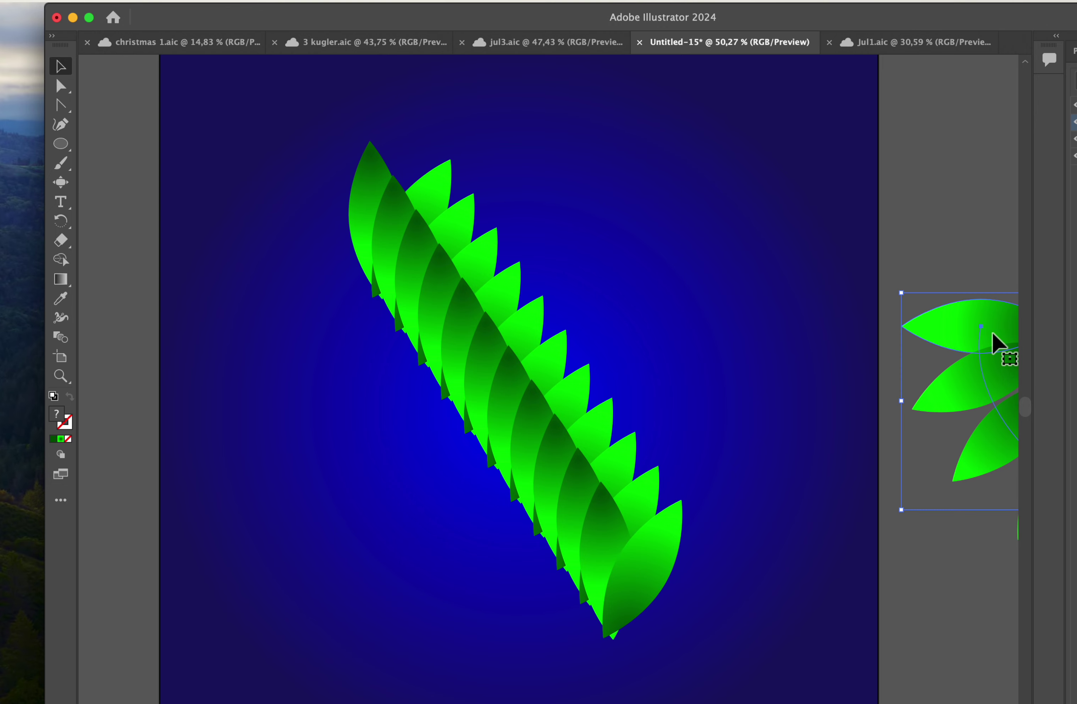
{"action": "key", "text": "Delete"}
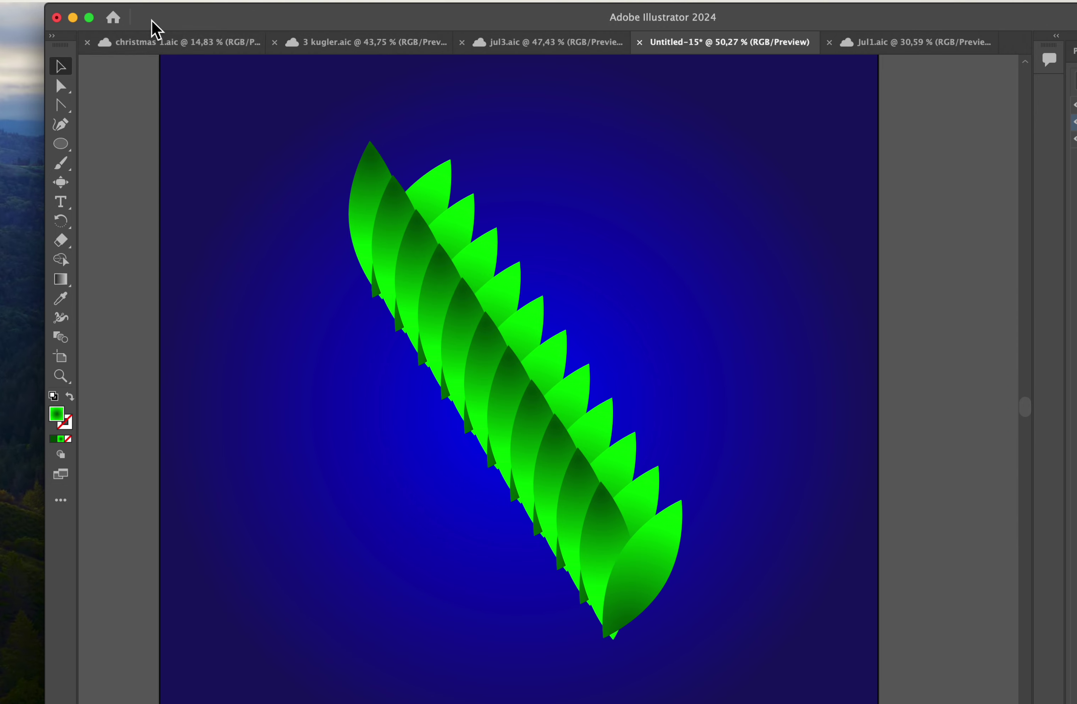
Step: Add an anchor point midway along the leaf-pair blend's spine, convert it to a smooth curve point and move it down and slightly left
{"action": "left_click_drag", "start_coordinate": [60, 107], "coordinate": [140, 144]}
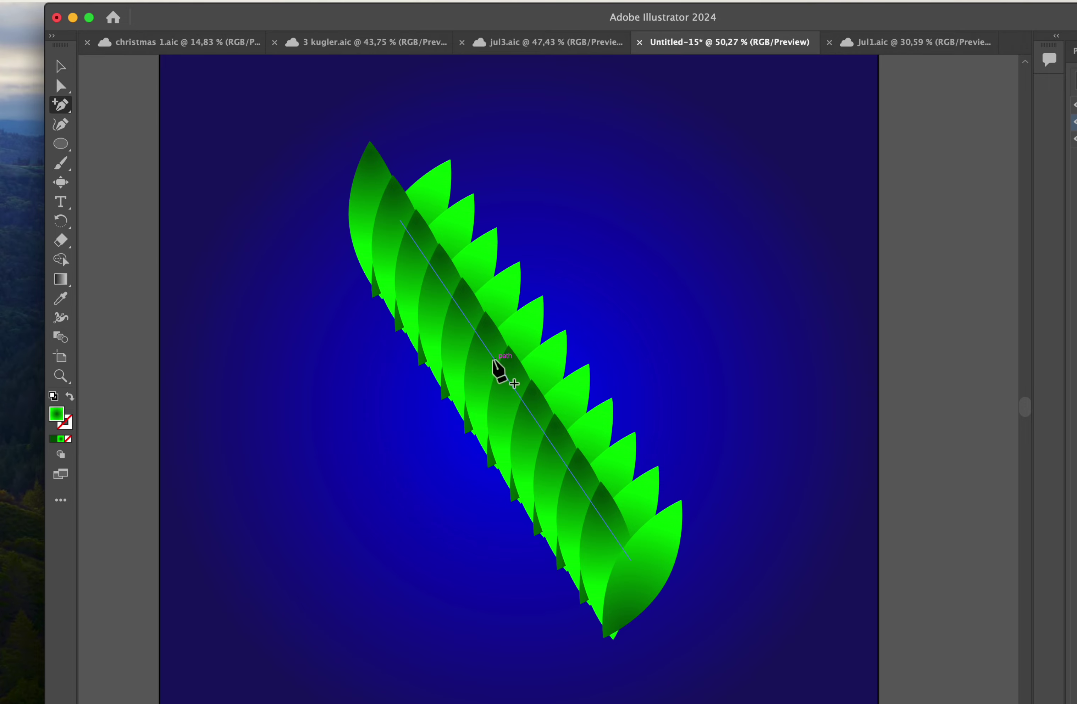
{"action": "left_click", "coordinate": [494, 360]}
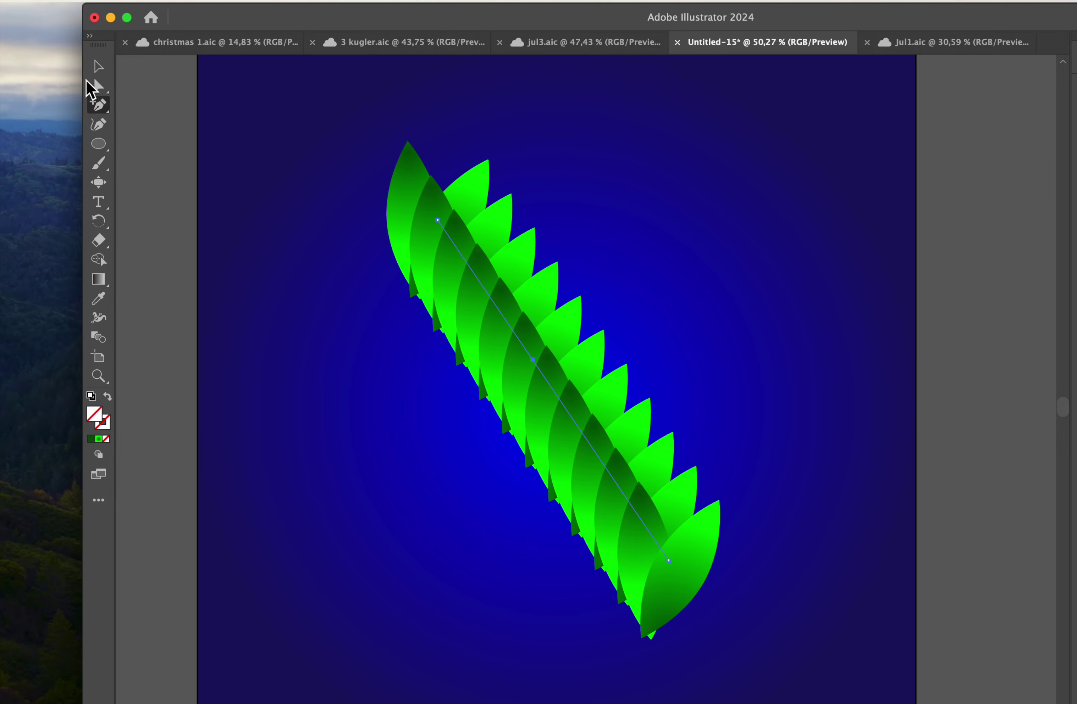
{"action": "left_click_drag", "start_coordinate": [101, 107], "coordinate": [147, 123]}
{"action": "left_click_drag", "start_coordinate": [532, 359], "coordinate": [409, 353]}
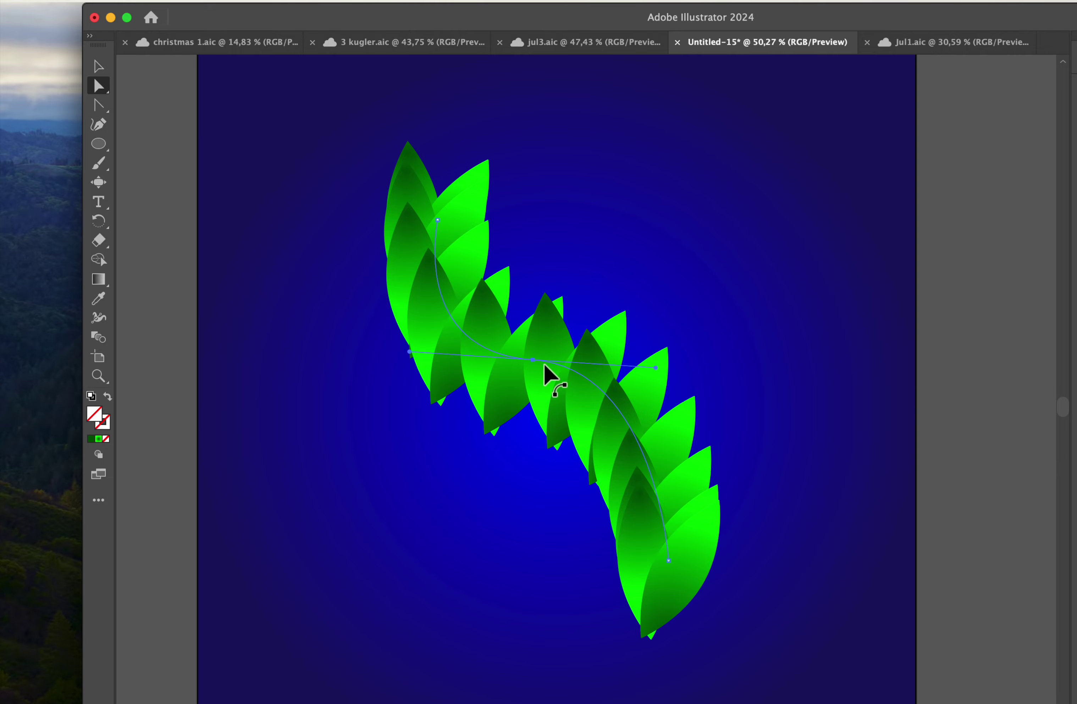
{"action": "left_click_drag", "start_coordinate": [532, 358], "coordinate": [501, 464]}
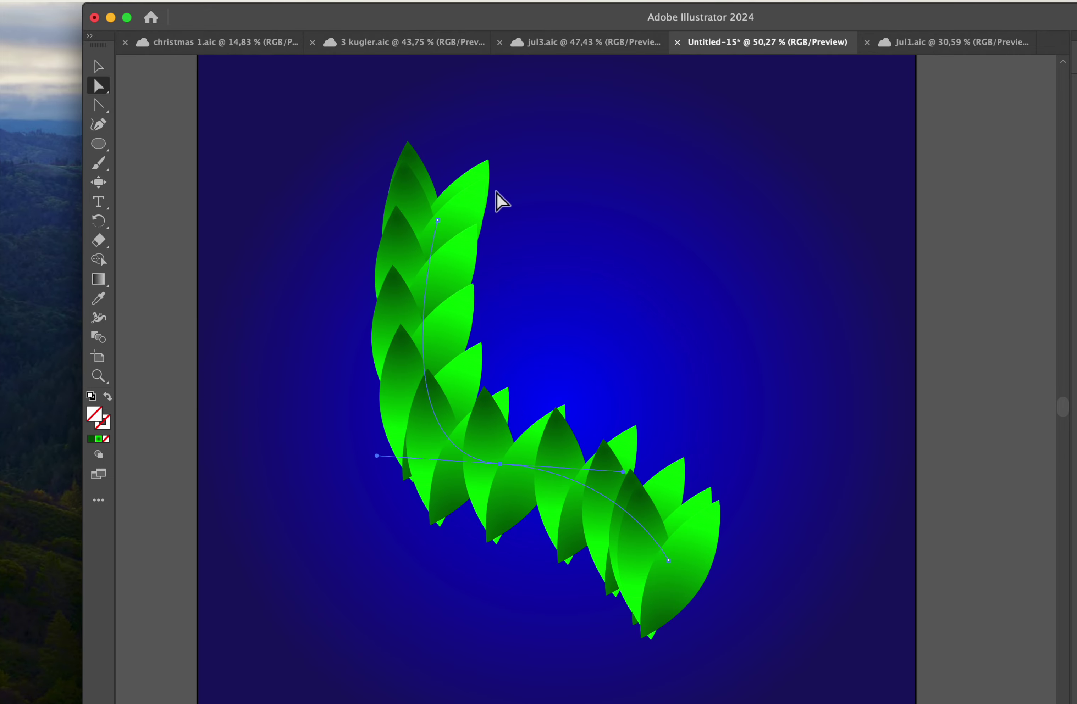
Step: Steepen the middle point's curve handle, move the spine's upper end inward and pull horizontal curve handles from its lower end
{"action": "mouse_move", "coordinate": [474, 51]}
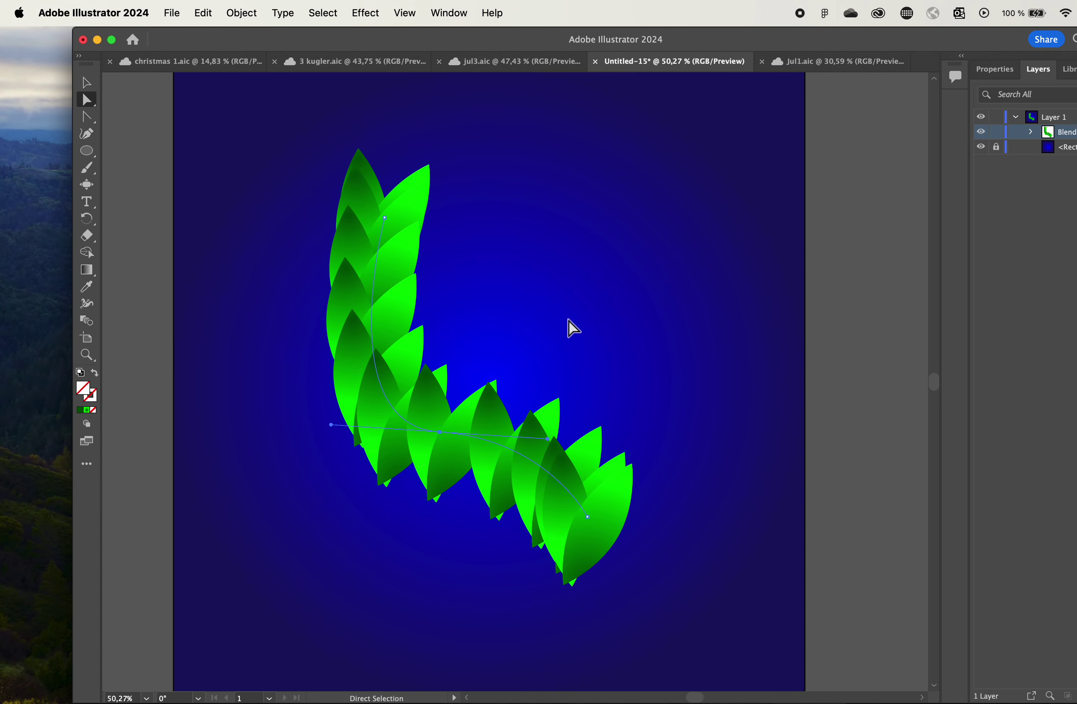
{"action": "left_click_drag", "start_coordinate": [554, 440], "coordinate": [492, 507]}
{"action": "left_click_drag", "start_coordinate": [384, 214], "coordinate": [488, 249]}
{"action": "left_click", "coordinate": [91, 118]}
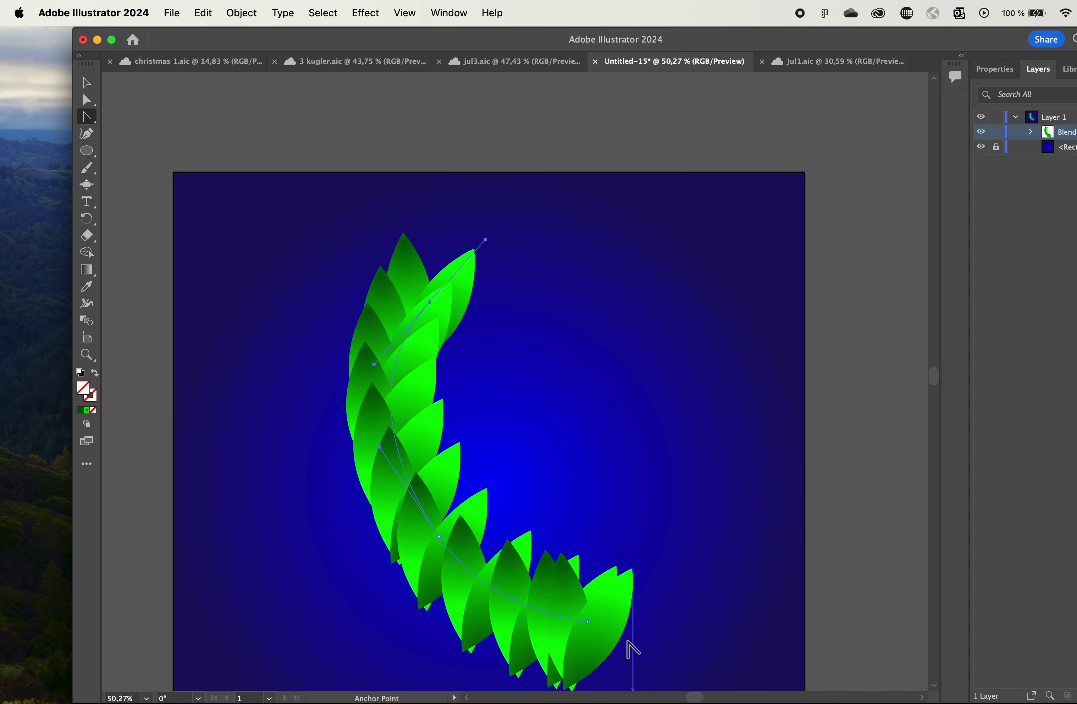
{"action": "left_click_drag", "start_coordinate": [589, 624], "coordinate": [535, 626]}
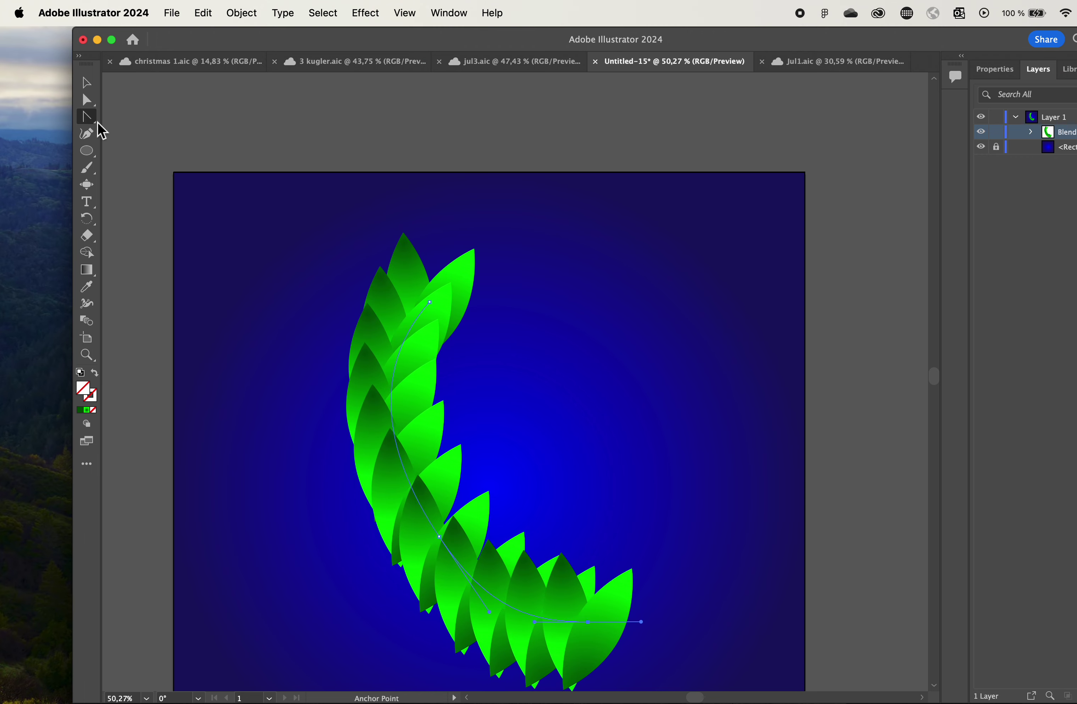
Step: Move the spine's middle anchor slightly up and left and shorten its two handles to even out the curve
{"action": "left_click", "coordinate": [86, 99]}
{"action": "left_click_drag", "start_coordinate": [441, 534], "coordinate": [425, 512]}
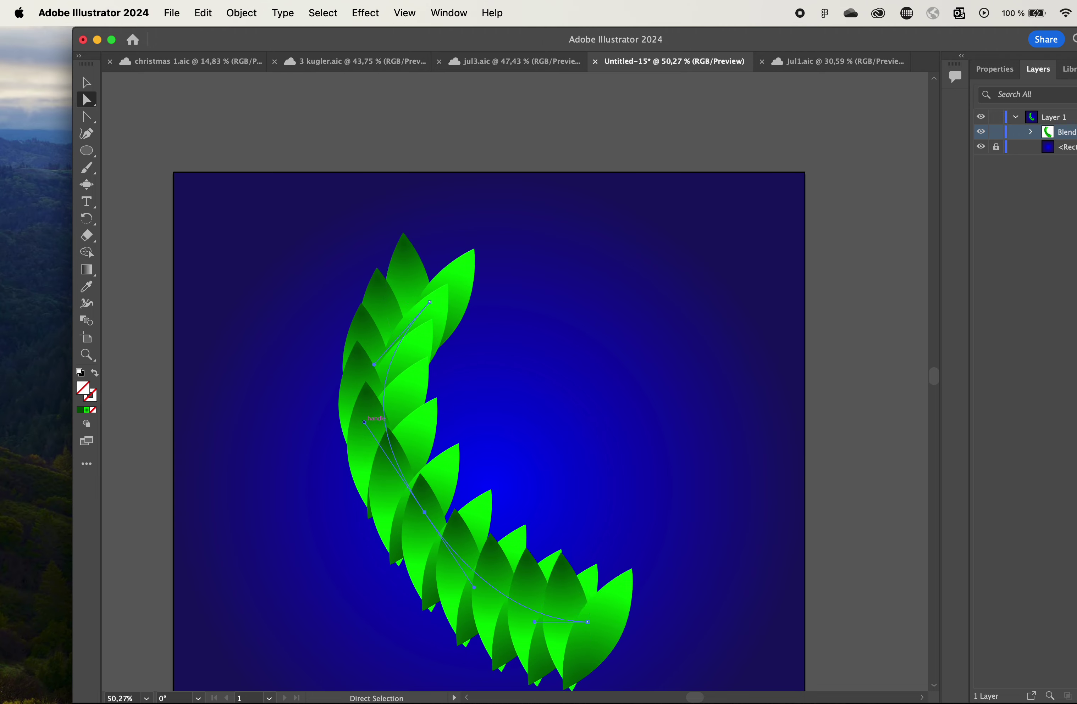
{"action": "left_click_drag", "start_coordinate": [363, 422], "coordinate": [389, 462]}
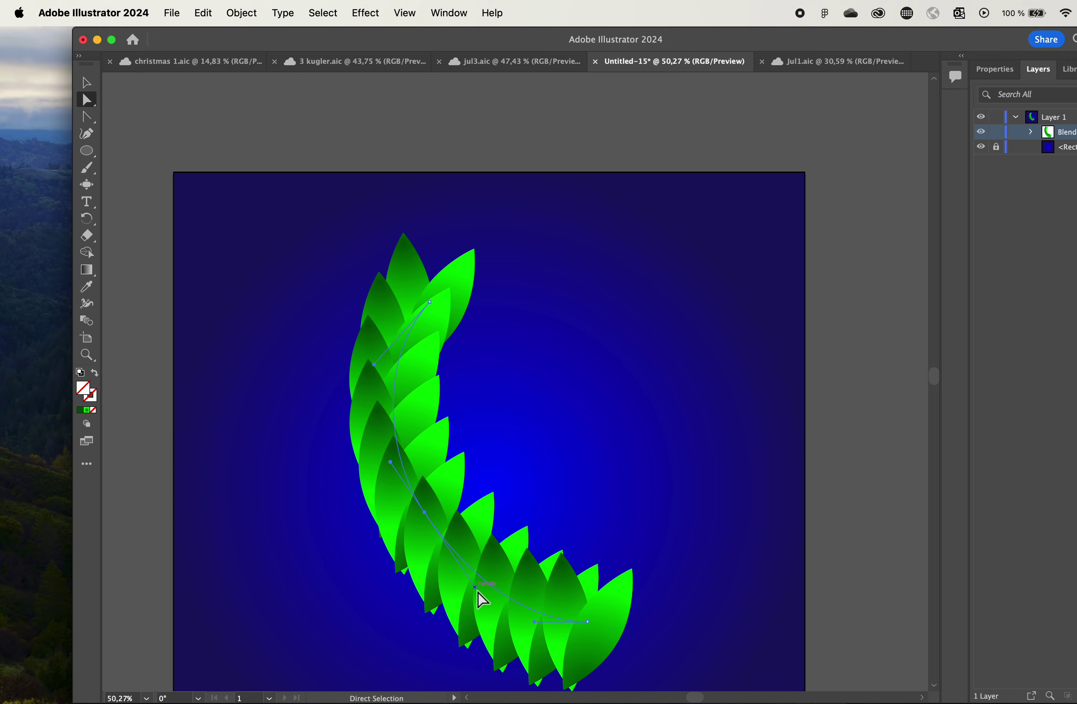
{"action": "left_click_drag", "start_coordinate": [478, 592], "coordinate": [465, 577]}
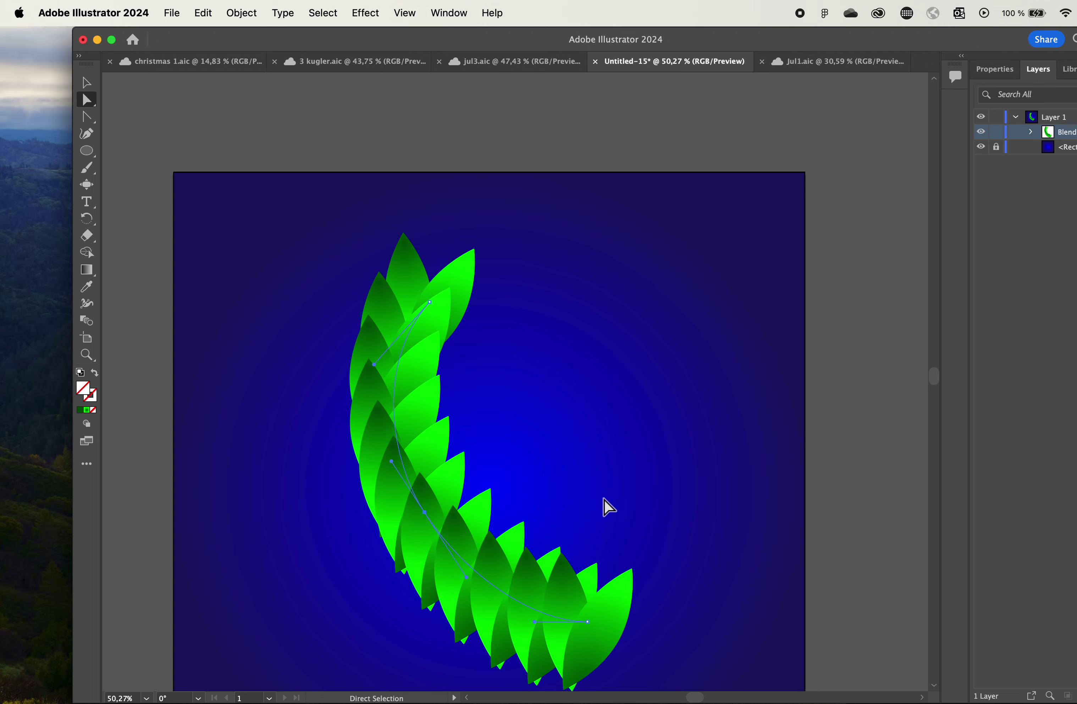
Step: Widen the spine's arc by moving its upper end up and right, its lower end down and right, and its middle anchor left
{"action": "scroll", "coordinate": [610, 509], "scroll_direction": "down", "scroll_amount": 5}
{"action": "scroll", "coordinate": [611, 509], "scroll_direction": "right", "scroll_amount": 5}
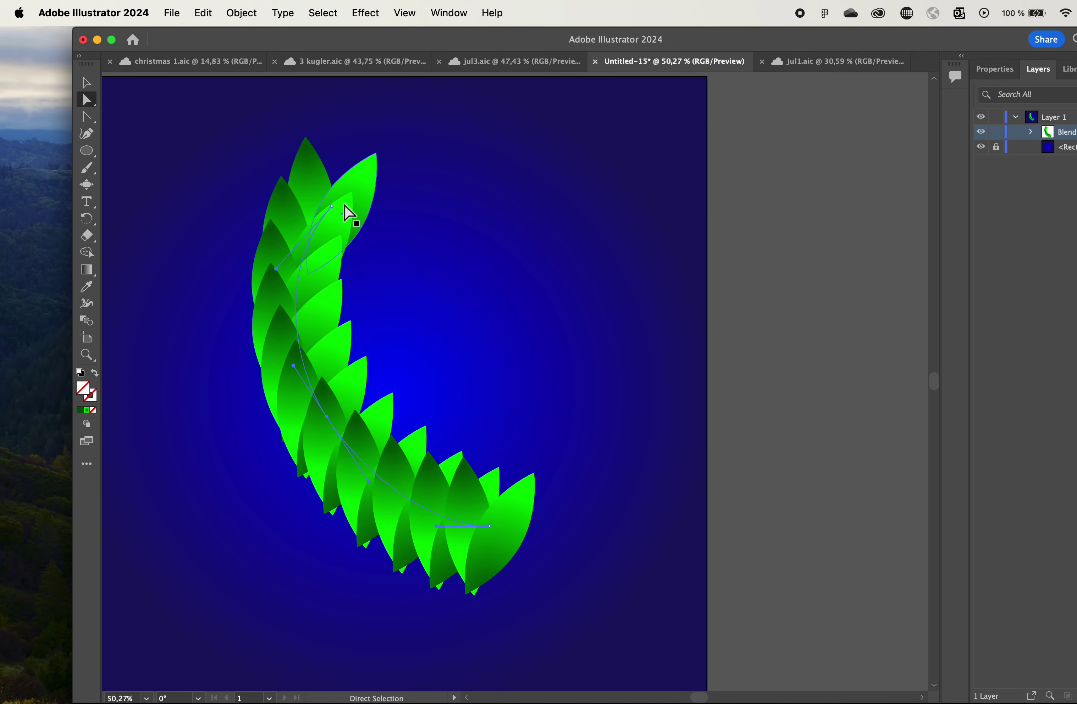
{"action": "left_click_drag", "start_coordinate": [336, 202], "coordinate": [470, 169]}
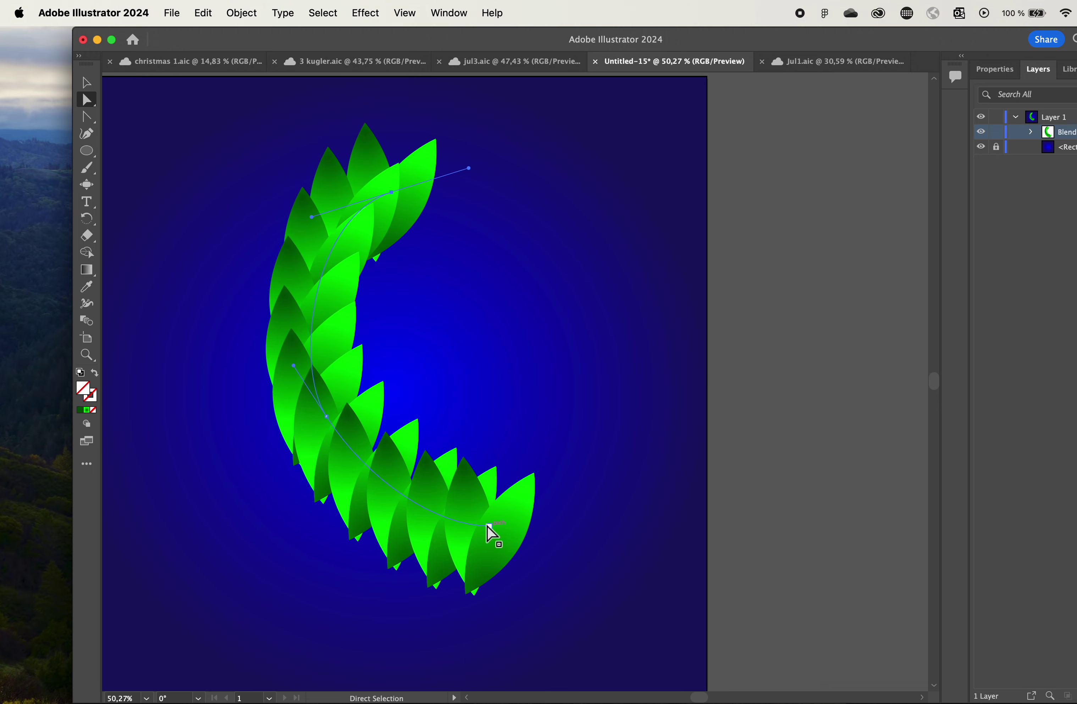
{"action": "left_click_drag", "start_coordinate": [488, 526], "coordinate": [505, 548]}
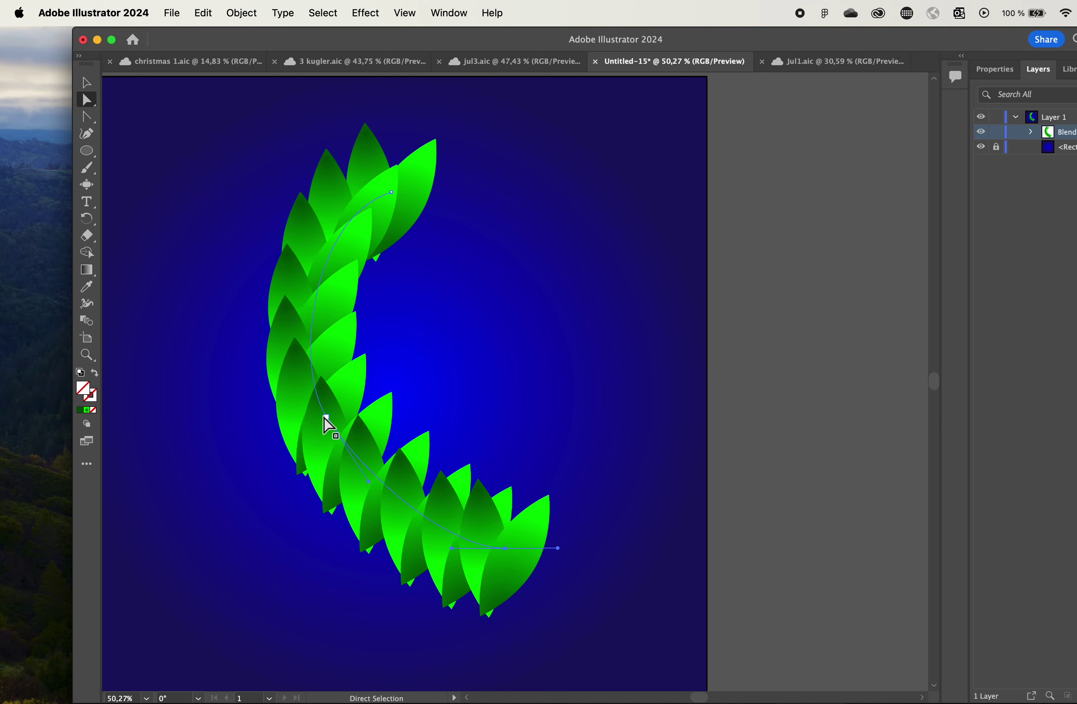
{"action": "left_click_drag", "start_coordinate": [326, 417], "coordinate": [311, 418]}
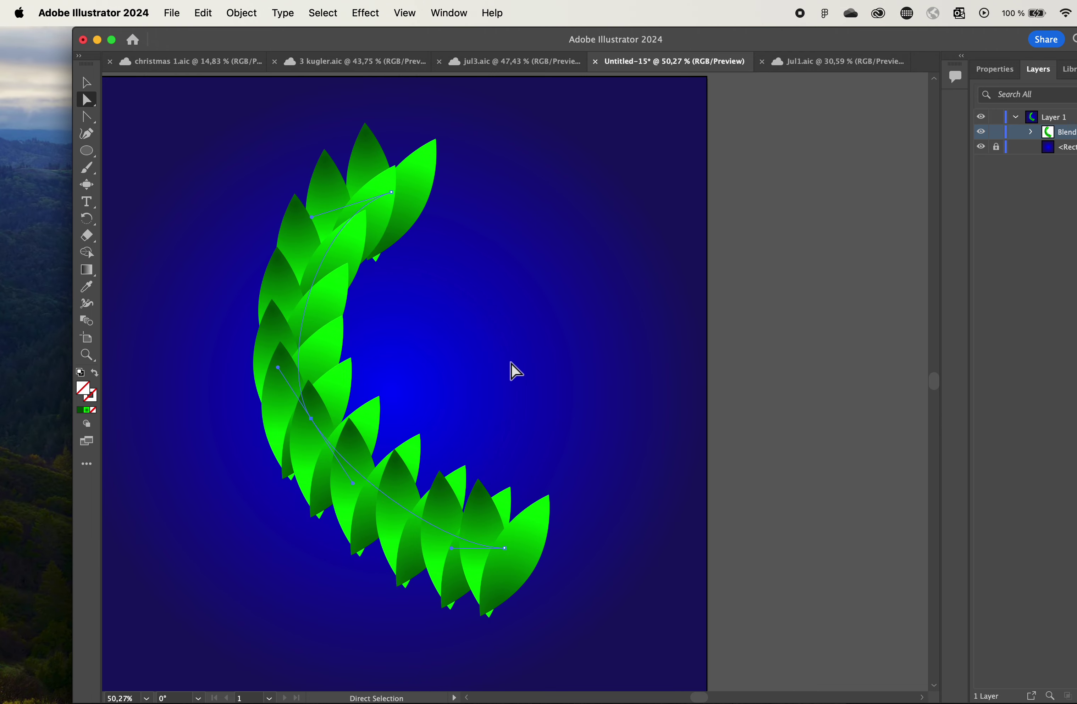
Step: Extend the spine's lower end right with an upward-tilted handle, move the middle anchor outward and raise the upper end slightly
{"action": "left_click_drag", "start_coordinate": [505, 556], "coordinate": [678, 474]}
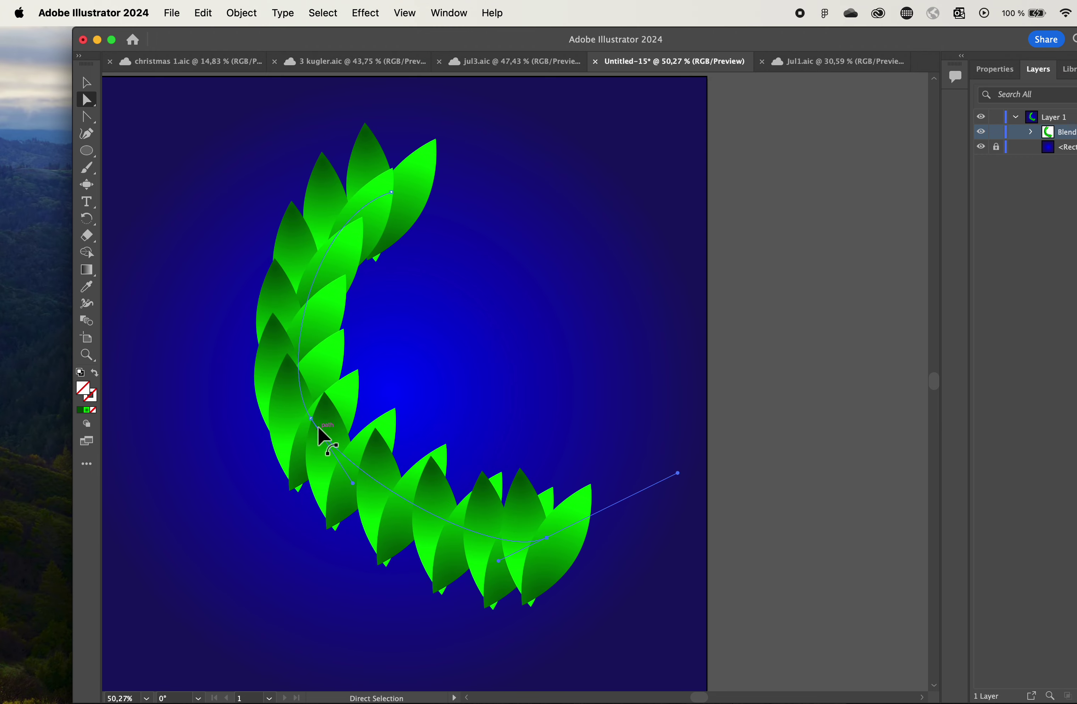
{"action": "left_click_drag", "start_coordinate": [317, 426], "coordinate": [295, 443]}
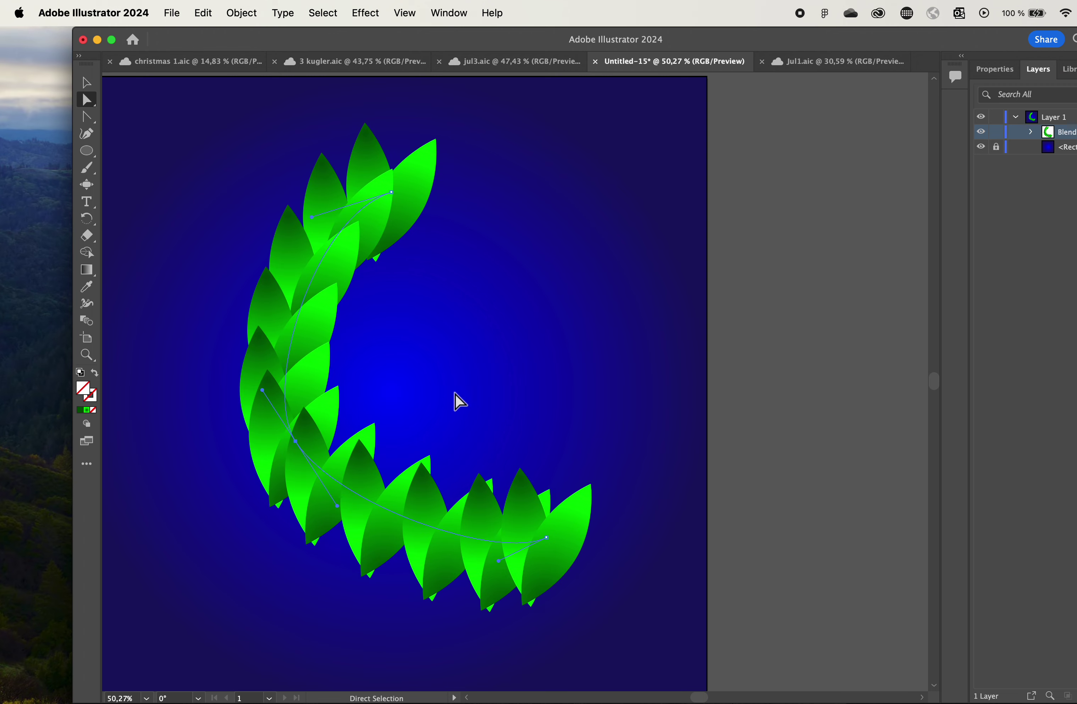
{"action": "left_click_drag", "start_coordinate": [392, 193], "coordinate": [395, 178]}
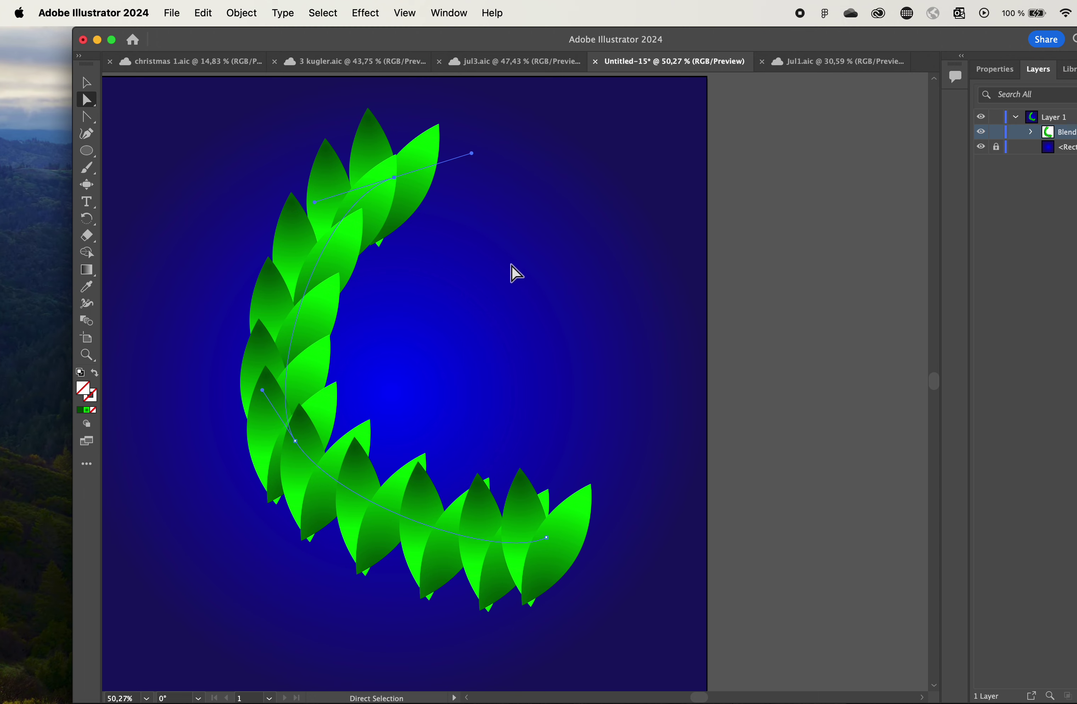
Step: Enlarge the curved leaf blend slightly on the left half of the artboard and place a duplicate to its right
{"action": "scroll", "coordinate": [574, 303], "scroll_direction": "right", "scroll_amount": 2}
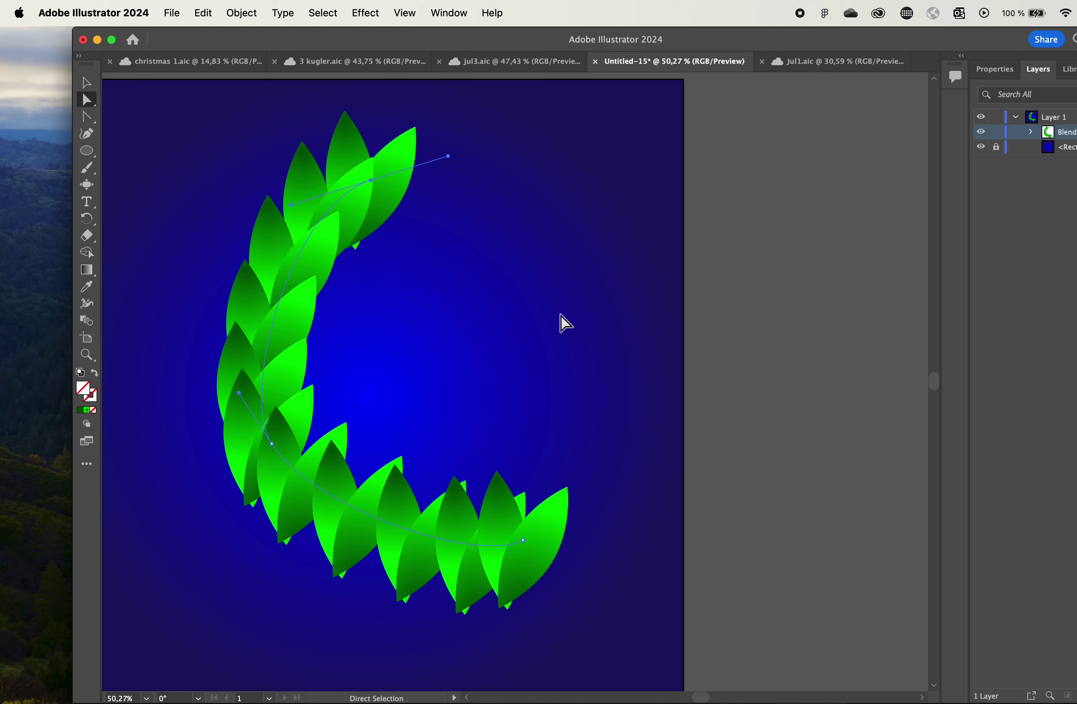
{"action": "scroll", "coordinate": [559, 314], "scroll_direction": "left", "scroll_amount": 2}
{"action": "left_click", "coordinate": [87, 82]}
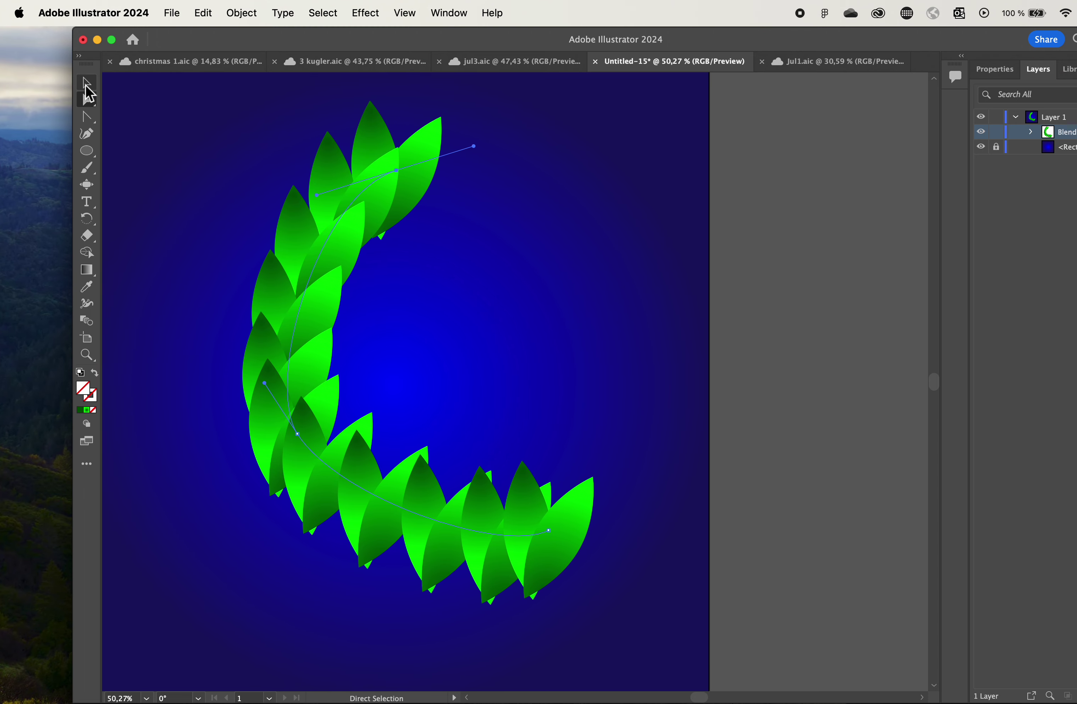
{"action": "left_click_drag", "start_coordinate": [289, 172], "coordinate": [262, 144]}
{"action": "left_click", "coordinate": [715, 286]}
{"action": "left_click_drag", "start_coordinate": [423, 560], "coordinate": [674, 525]}
Step: Reflect the duplicate horizontally and move it left so its lower leaves overlap the original as the wreath's right half
{"action": "left_click", "coordinate": [86, 219]}
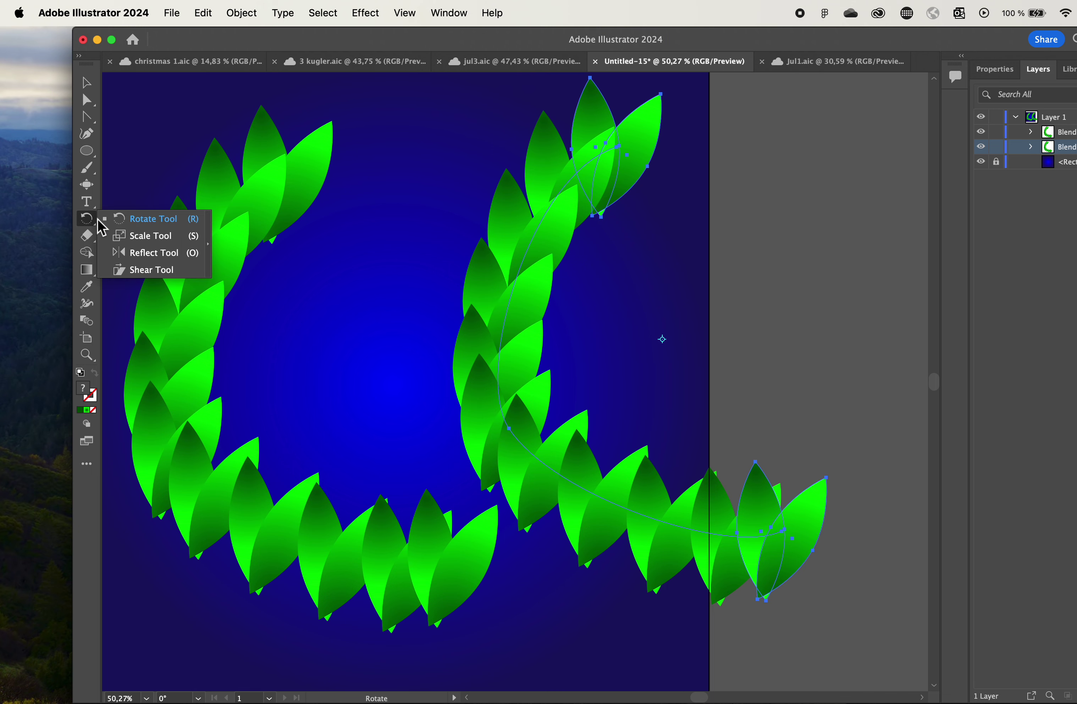
{"action": "left_click", "coordinate": [155, 254]}
{"action": "left_click_drag", "start_coordinate": [690, 643], "coordinate": [670, 640]}
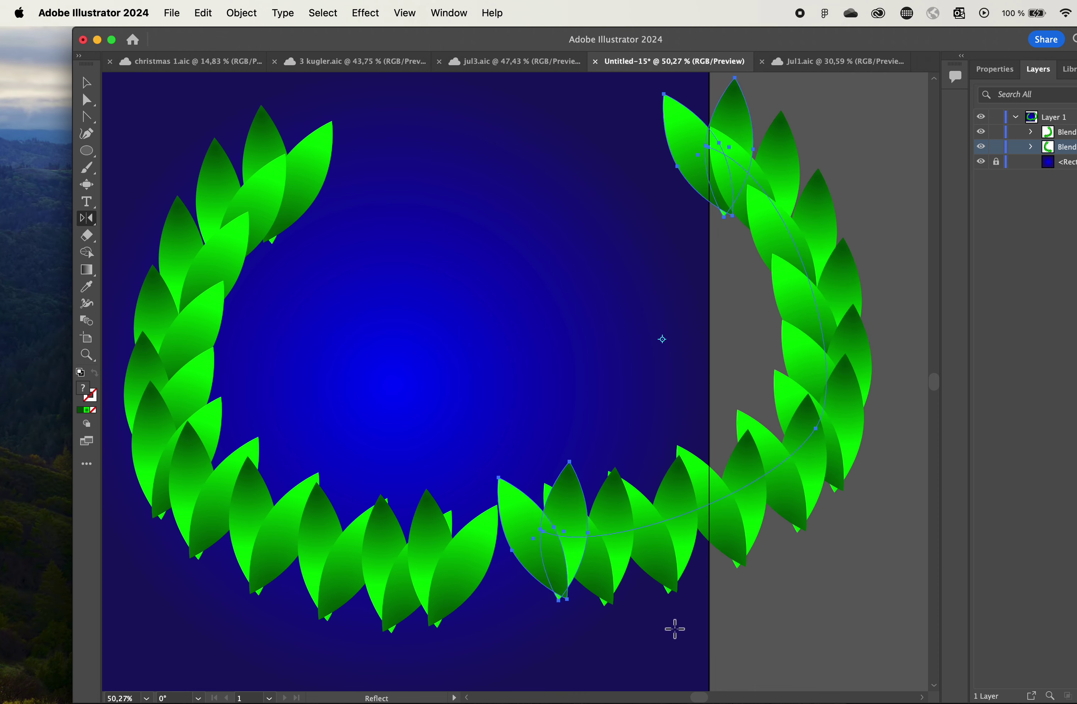
{"action": "left_click", "coordinate": [87, 82]}
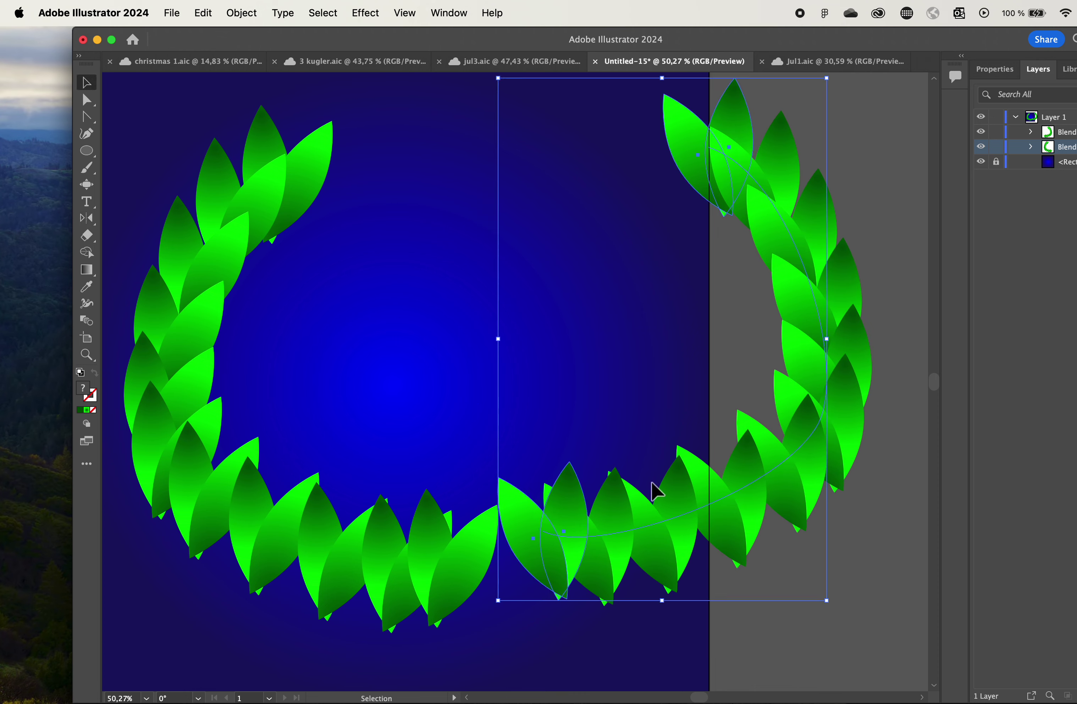
{"action": "left_click_drag", "start_coordinate": [723, 493], "coordinate": [496, 523]}
{"action": "scroll", "coordinate": [655, 494], "scroll_direction": "left", "scroll_amount": 6}
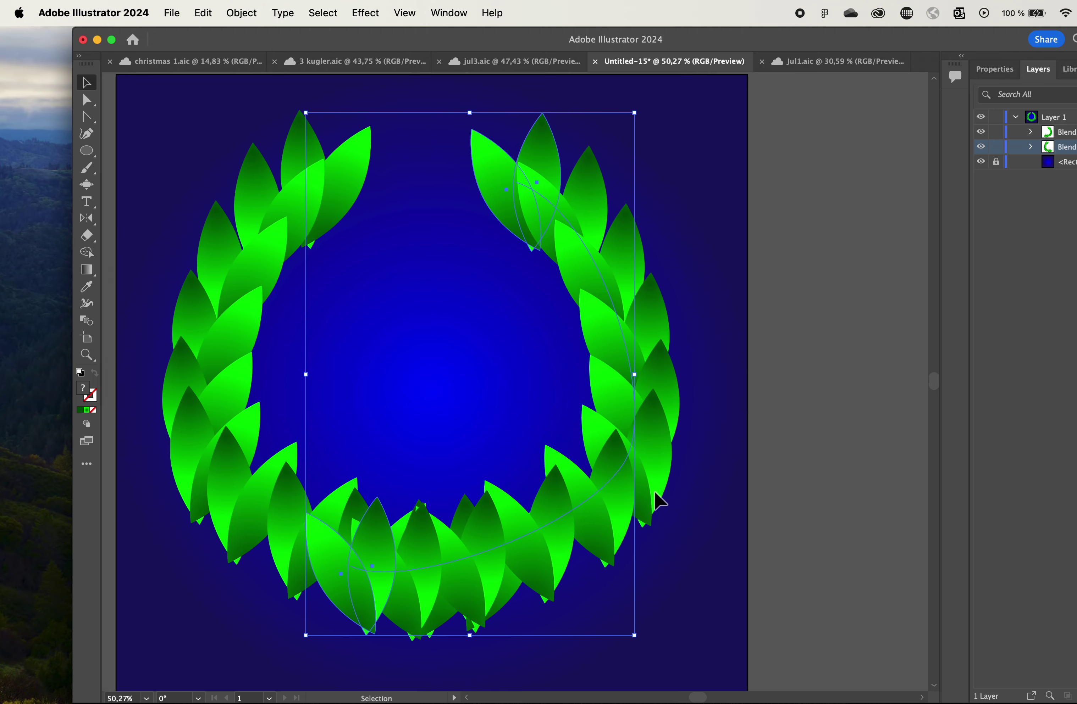
Step: Select both halves of the wreath and group them
{"action": "left_click", "coordinate": [172, 462]}
{"action": "scroll", "coordinate": [172, 462], "scroll_direction": "down", "scroll_amount": 3}
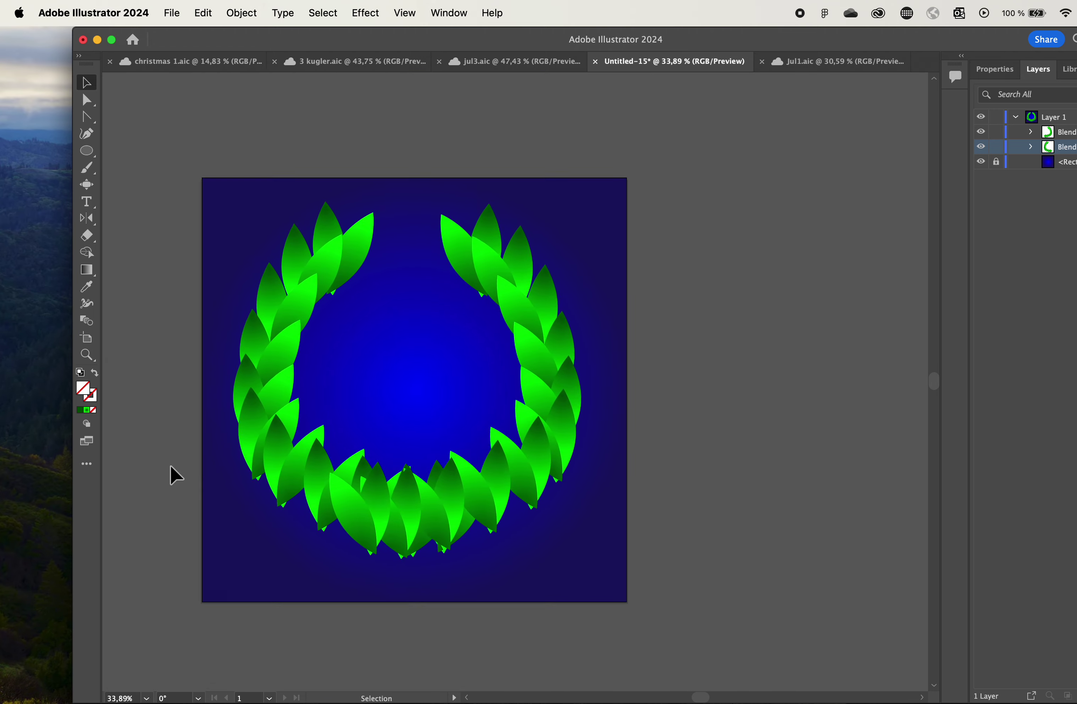
{"action": "left_click_drag", "start_coordinate": [555, 531], "coordinate": [555, 531]}
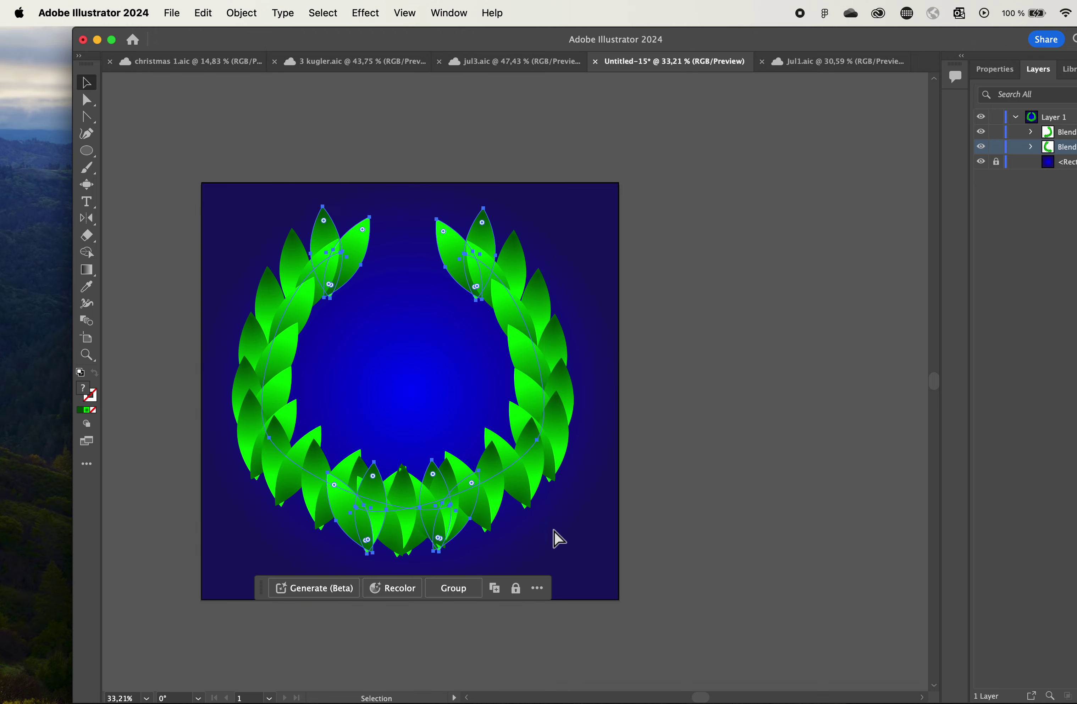
{"action": "key", "text": "super+g"}
Step: Scale the grouped wreath down to roughly half the artboard's width and center it on the blue background
{"action": "left_click_drag", "start_coordinate": [543, 208], "coordinate": [457, 314]}
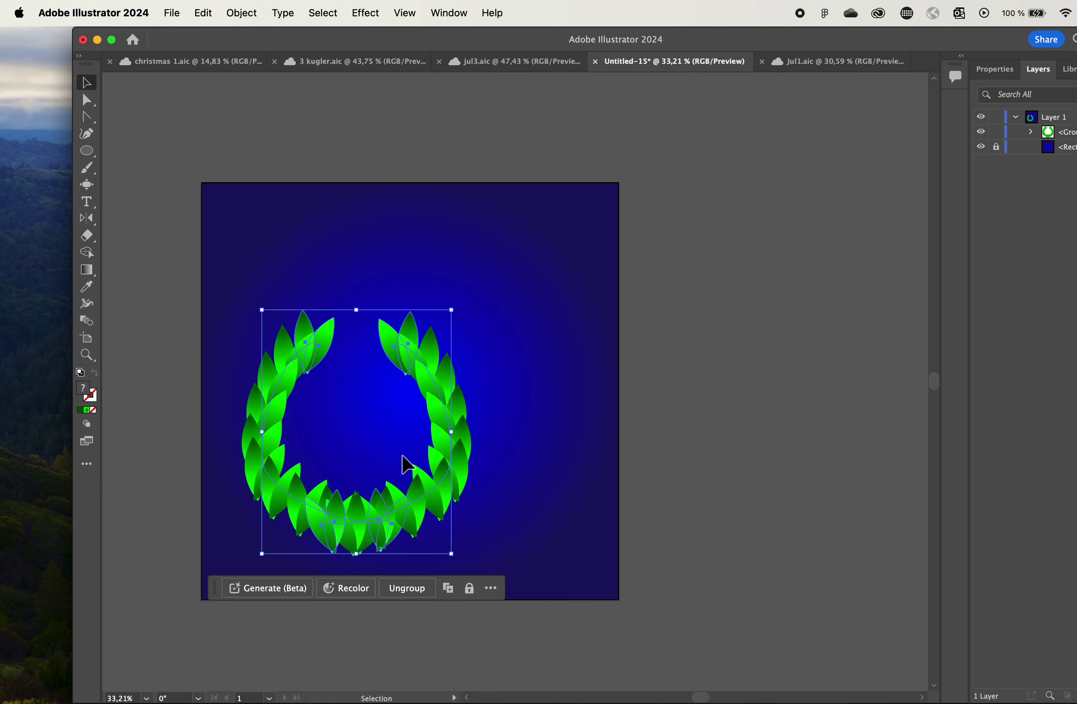
{"action": "left_click_drag", "start_coordinate": [428, 487], "coordinate": [469, 439]}
{"action": "left_click", "coordinate": [723, 356]}
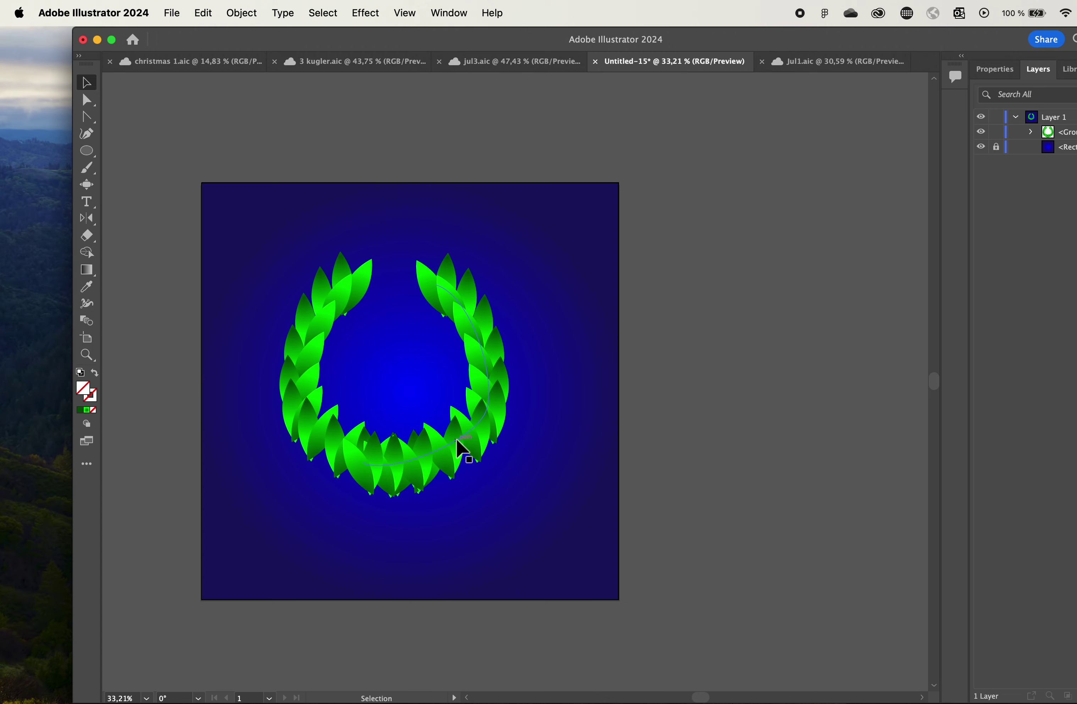
{"action": "left_click_drag", "start_coordinate": [456, 446], "coordinate": [474, 444]}
{"action": "scroll", "coordinate": [661, 360], "scroll_direction": "left", "scroll_amount": 5}
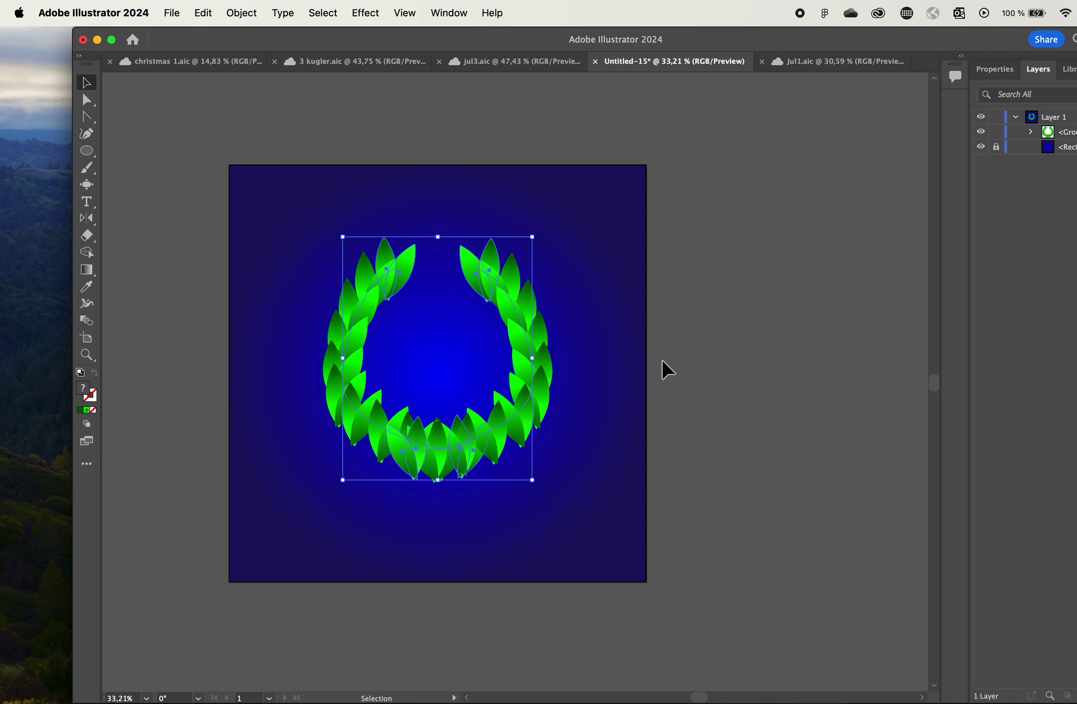
{"action": "left_click", "coordinate": [754, 321]}
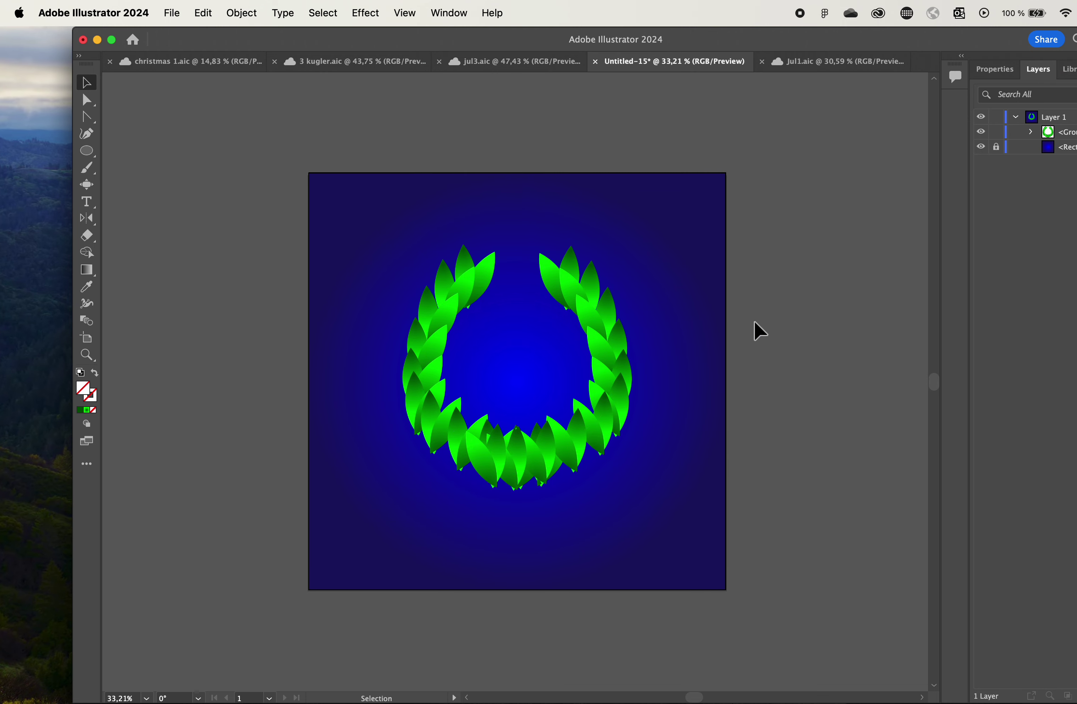